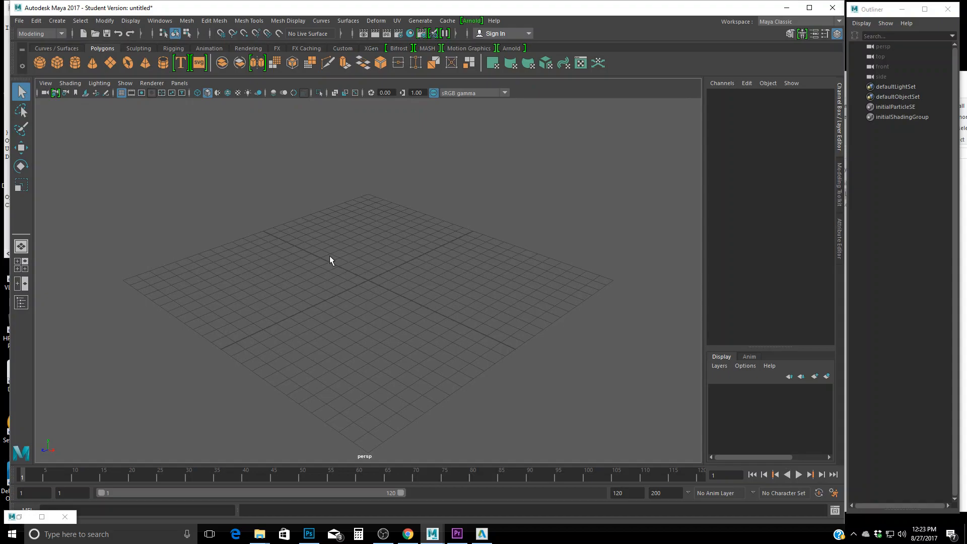
Step: Create a polygon plane and, in a four-view layout, scale it up uniformly to about 23
{"action": "left_click", "coordinate": [110, 62]}
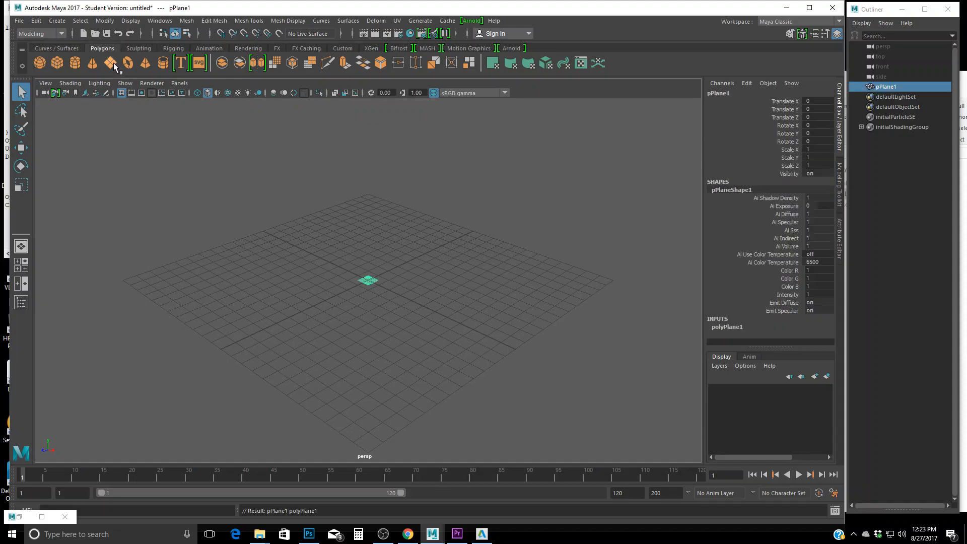
{"action": "left_click", "coordinate": [21, 264]}
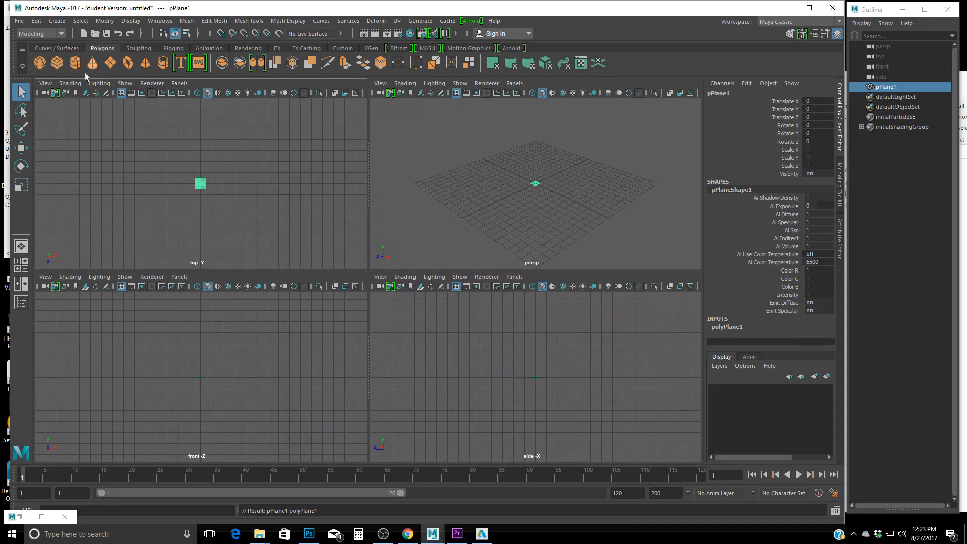
{"action": "left_click", "coordinate": [20, 186]}
{"action": "left_click_drag", "start_coordinate": [201, 184], "coordinate": [373, 141]}
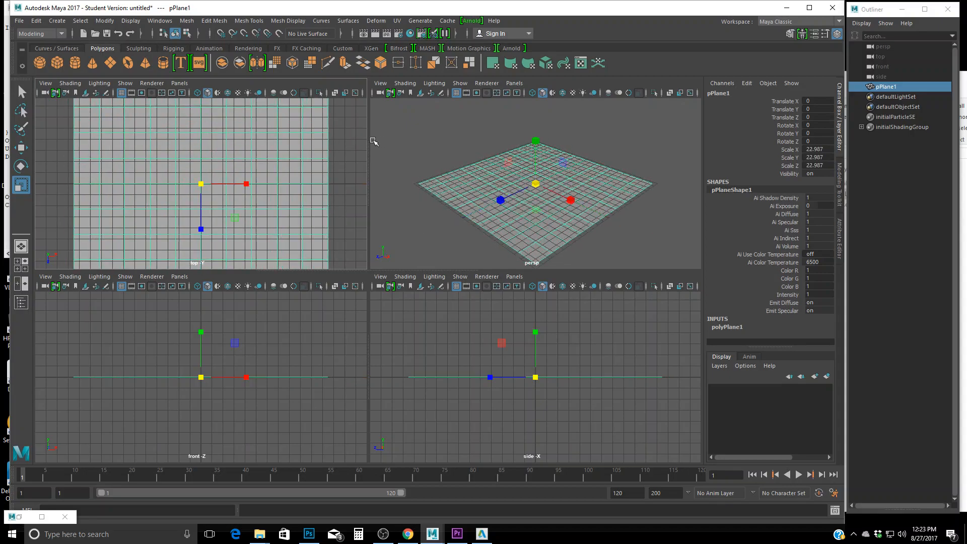
Step: Set the plane's Scale X, Scale Y and Scale Z to 20
{"action": "double_click", "coordinate": [825, 150]}
{"action": "type", "text": "20"}
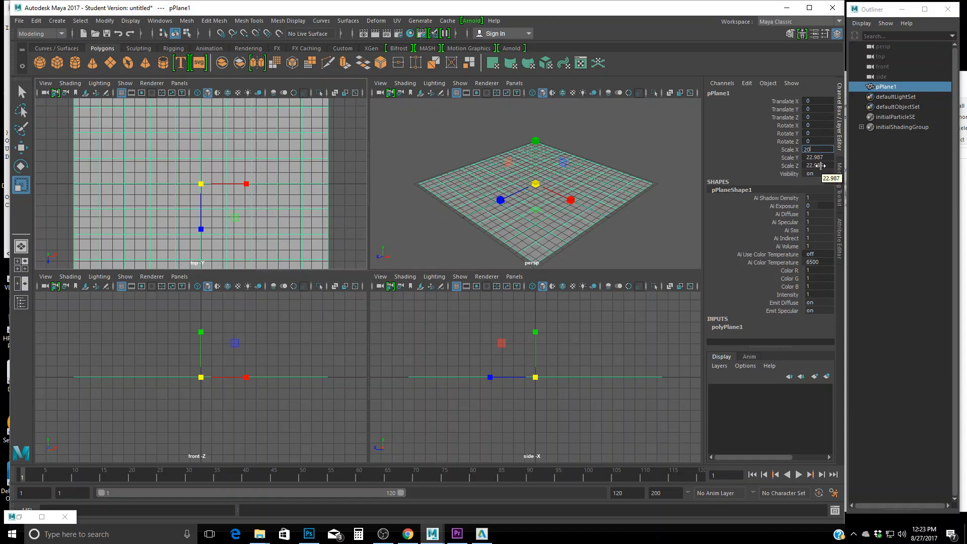
{"action": "key", "text": "Tab"}
{"action": "type", "text": "20"}
{"action": "key", "text": "Tab"}
{"action": "type", "text": "20"}
{"action": "key", "text": "Tab"}
{"action": "left_click", "coordinate": [827, 157]}
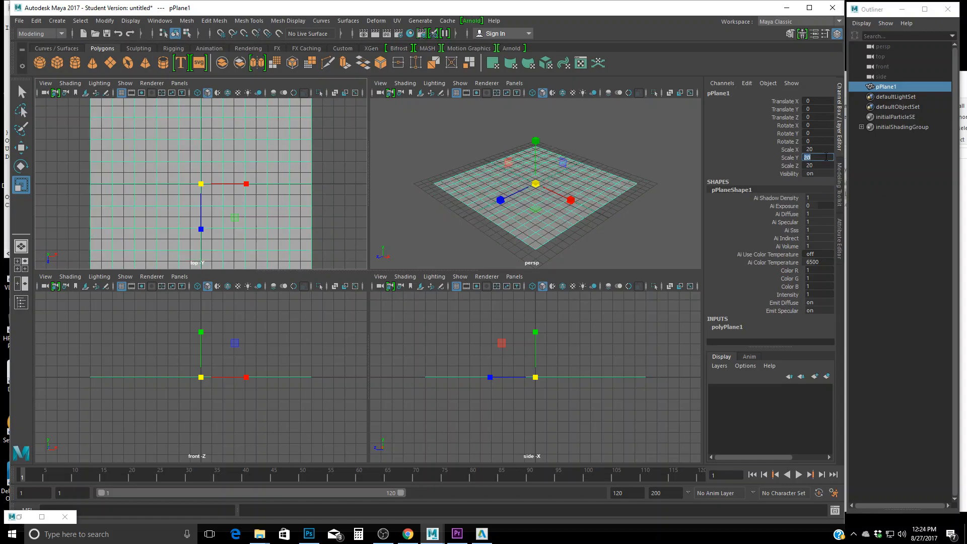
{"action": "type", "text": "15"}
{"action": "left_click_drag", "start_coordinate": [783, 155], "coordinate": [820, 162]}
{"action": "left_click", "coordinate": [783, 158]}
{"action": "left_click", "coordinate": [782, 150]}
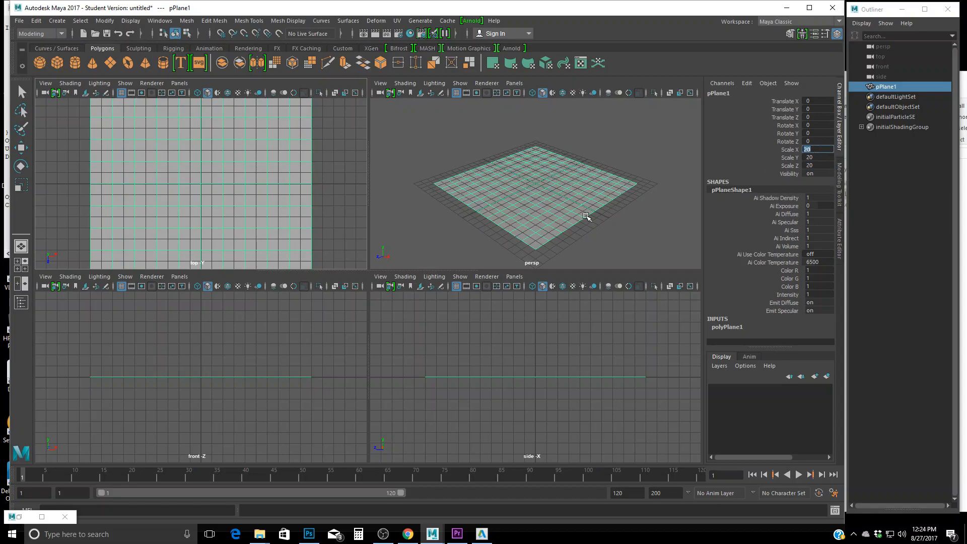
{"action": "left_click", "coordinate": [611, 230]}
{"action": "left_click", "coordinate": [594, 202]}
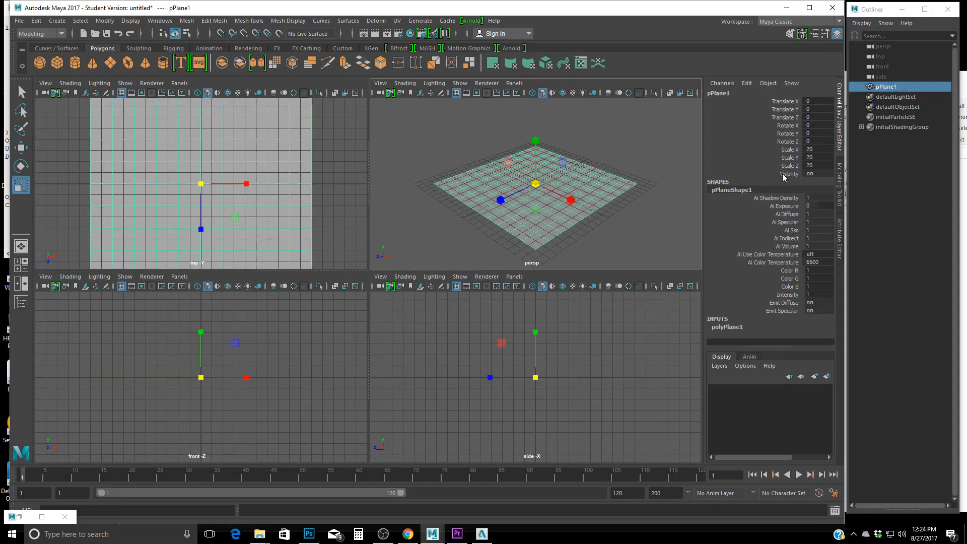
Step: Scale the plane freehand along each axis, to about 21.4 in X, 29.7 in Y and 19.1 in Z
{"action": "left_click", "coordinate": [788, 158]}
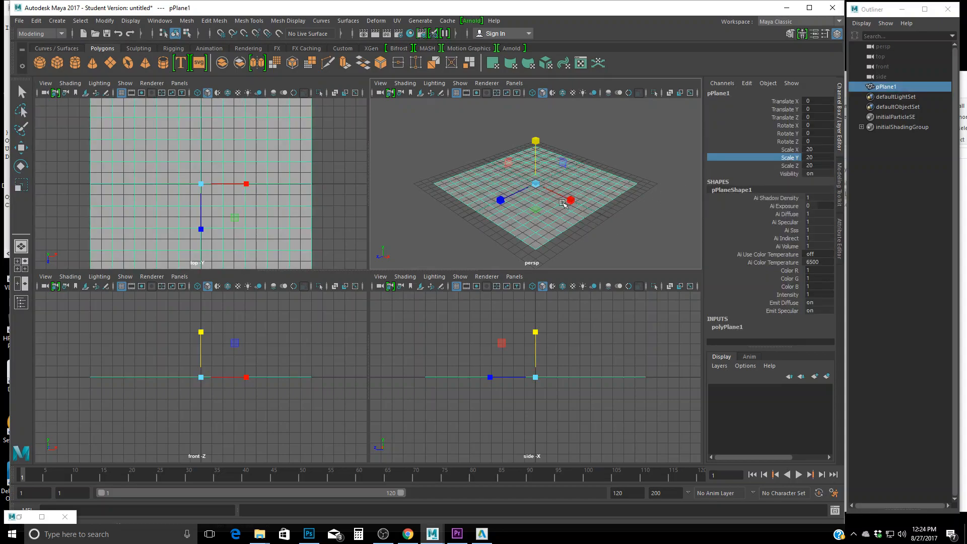
{"action": "mouse_move", "coordinate": [571, 201]}
{"action": "left_mouse_down"}
{"action": "mouse_move", "coordinate": [590, 210]}
{"action": "mouse_move", "coordinate": [572, 203]}
{"action": "left_mouse_up"}
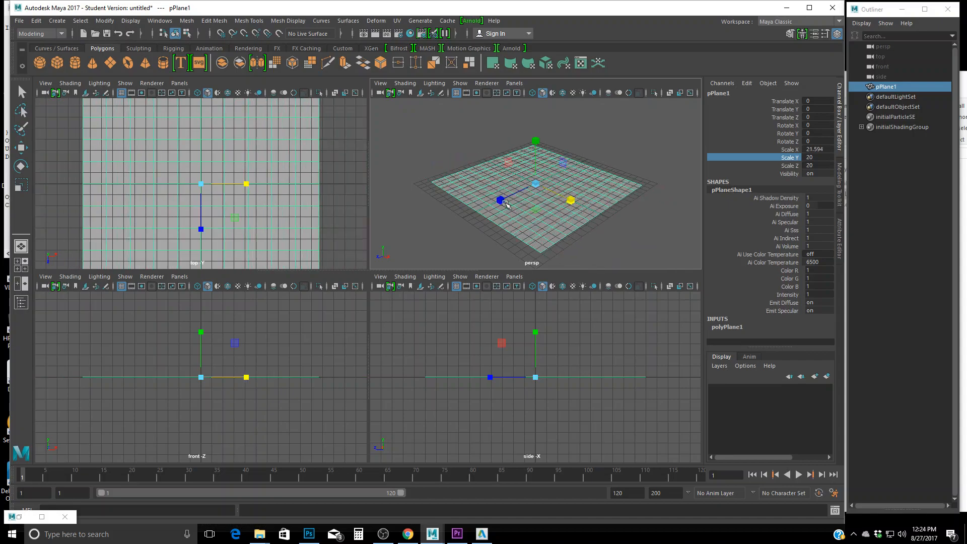
{"action": "mouse_move", "coordinate": [500, 202]}
{"action": "left_mouse_down"}
{"action": "mouse_move", "coordinate": [493, 206]}
{"action": "mouse_move", "coordinate": [508, 200]}
{"action": "left_mouse_up"}
{"action": "left_click_drag", "start_coordinate": [539, 143], "coordinate": [537, 128]}
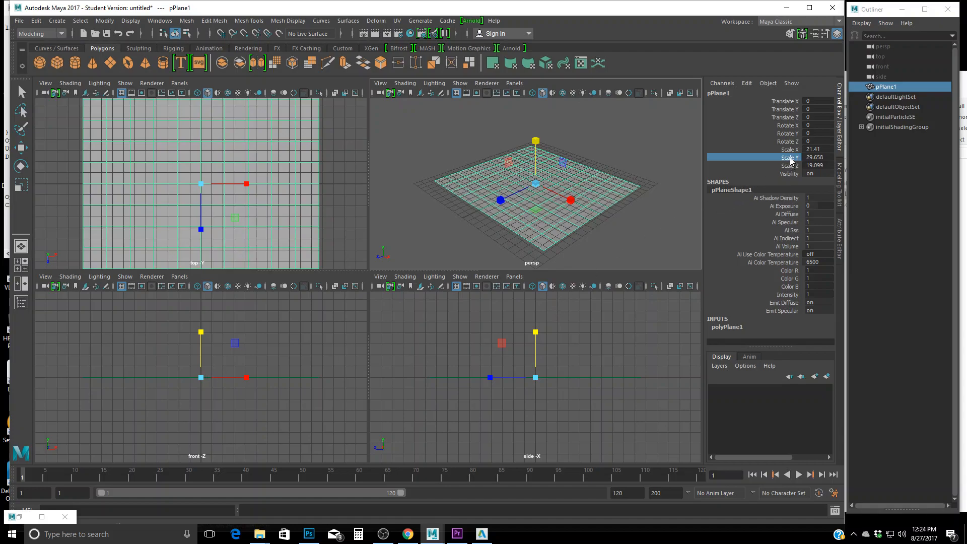
Step: Stretch the plane interactively along Z by adjusting only its Scale Z channel in the perspective view
{"action": "left_click", "coordinate": [787, 166]}
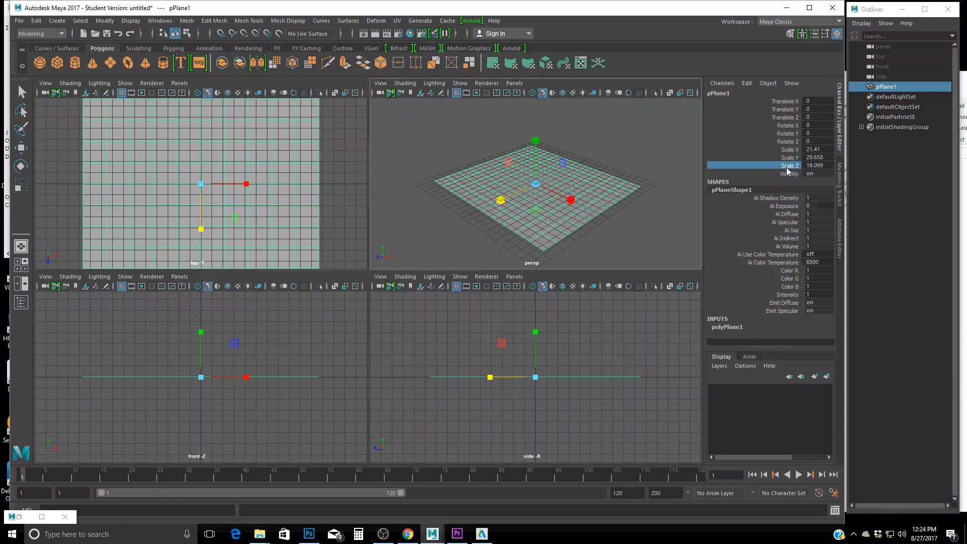
{"action": "middle_click_drag", "start_coordinate": [662, 216], "coordinate": [626, 212]}
{"action": "scroll", "coordinate": [627, 213], "scroll_direction": "down", "scroll_amount": 5}
{"action": "scroll", "coordinate": [627, 214], "scroll_direction": "up", "scroll_amount": 8}
{"action": "scroll", "coordinate": [600, 207], "scroll_direction": "down", "scroll_amount": 5}
{"action": "scroll", "coordinate": [601, 205], "scroll_direction": "up", "scroll_amount": 5}
{"action": "scroll", "coordinate": [602, 203], "scroll_direction": "down", "scroll_amount": 5}
{"action": "middle_click_drag", "start_coordinate": [602, 202], "coordinate": [639, 211]}
Step: Reset all three scale channels of the plane together to 20
{"action": "left_click_drag", "start_coordinate": [813, 150], "coordinate": [822, 160]}
{"action": "left_click", "coordinate": [824, 165]}
{"action": "type", "text": "20"}
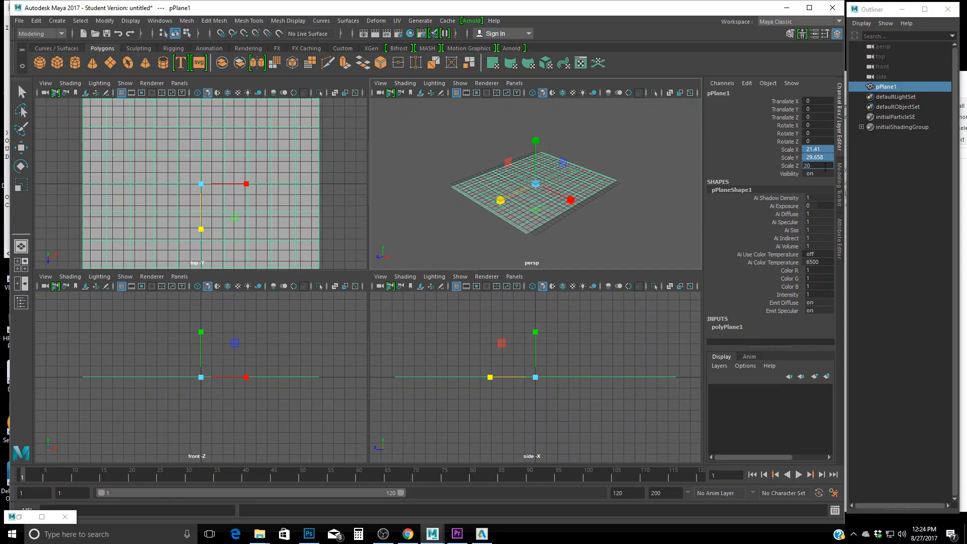
{"action": "key", "text": "Return"}
{"action": "left_click", "coordinate": [610, 230]}
{"action": "left_click", "coordinate": [549, 200]}
{"action": "scroll", "coordinate": [451, 175], "scroll_direction": "up", "scroll_amount": 4}
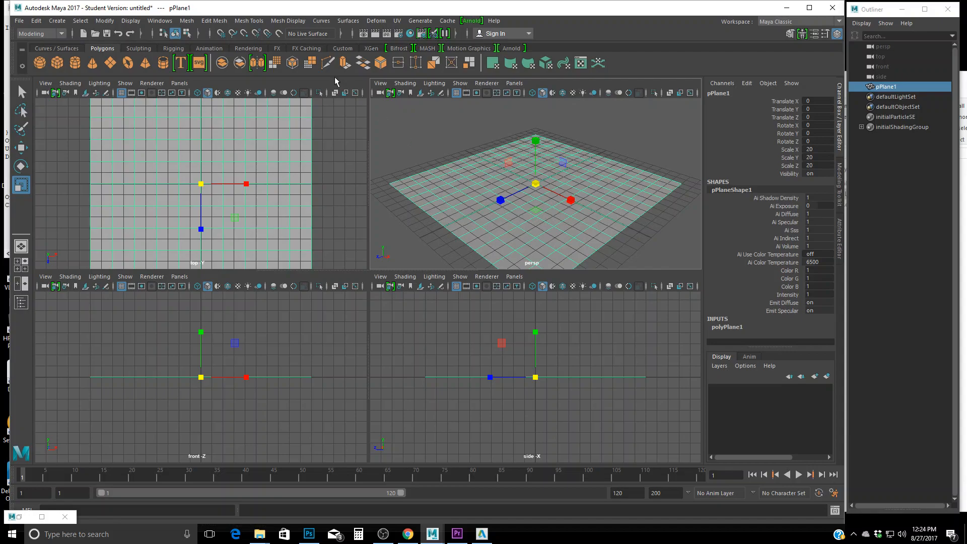
Step: Open the Hypershade and create a Phong material
{"action": "left_click", "coordinate": [162, 21]}
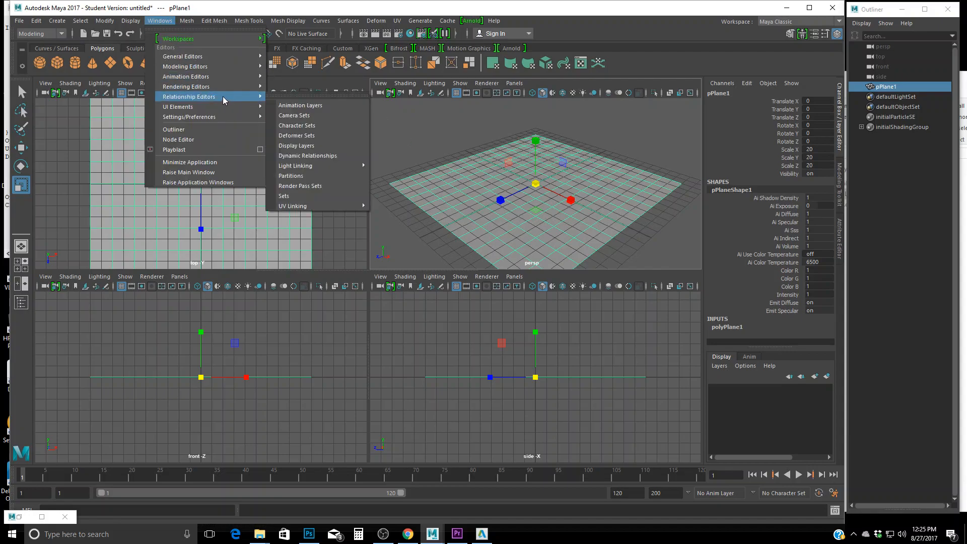
{"action": "mouse_move", "coordinate": [212, 77]}
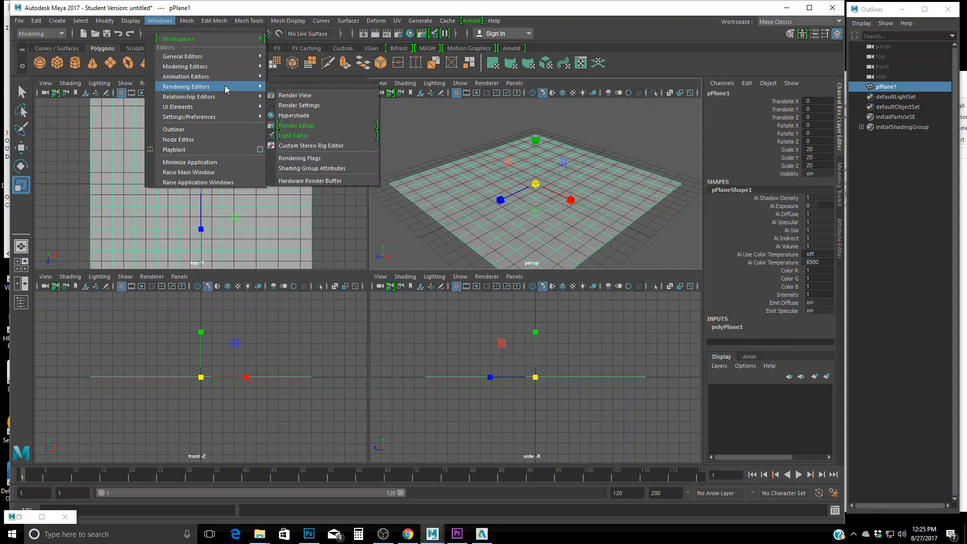
{"action": "left_click", "coordinate": [305, 116]}
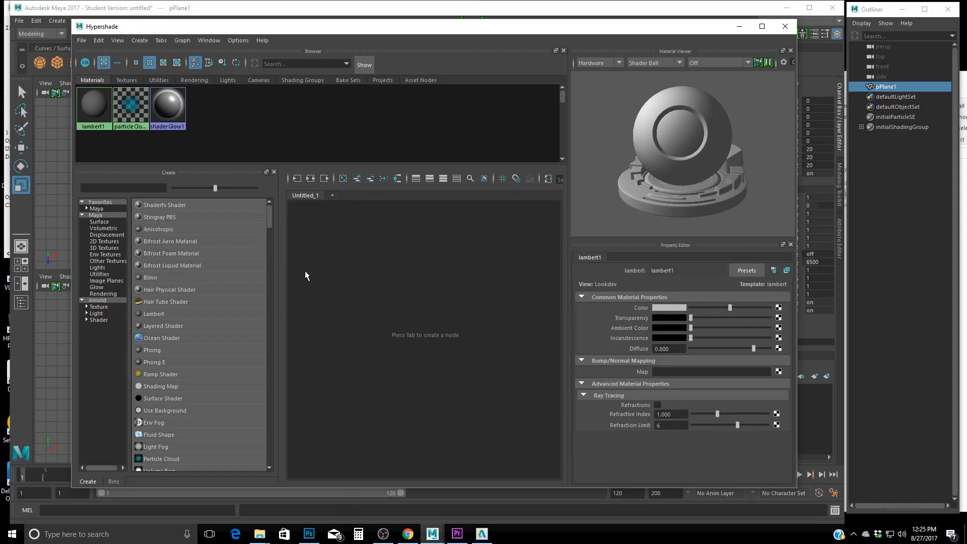
{"action": "left_click", "coordinate": [139, 349]}
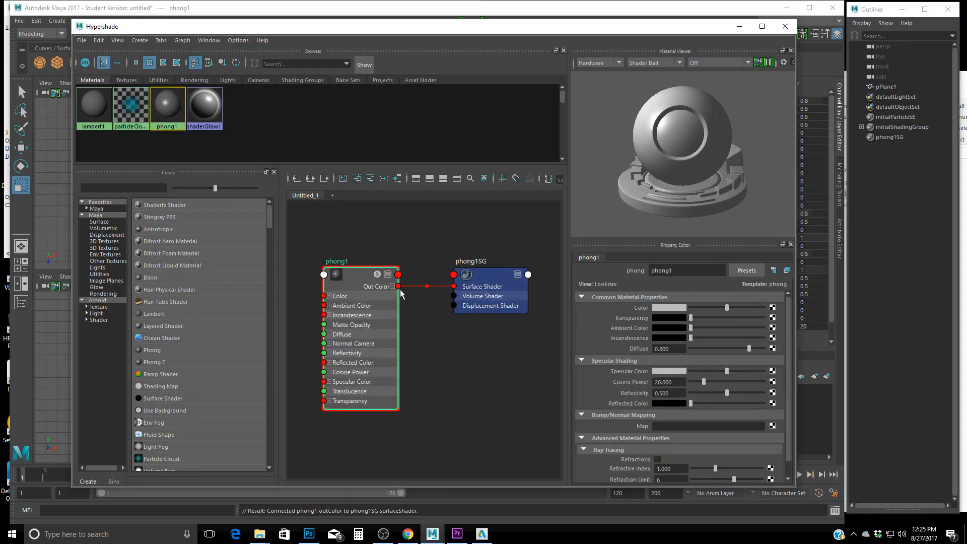
Step: Rename the Phong material as "waxed checker floor"
{"action": "double_click", "coordinate": [682, 273]}
{"action": "type", "text": "shinn"}
{"action": "key", "text": "BackSpace"}
{"action": "key", "text": "BackSpace"}
{"action": "key", "text": "BackSpace"}
{"action": "key", "text": "BackSpace"}
{"action": "key", "text": "BackSpace"}
{"action": "type", "text": "checker"}
{"action": "type", "text": " floor"}
{"action": "type", "text": "waxed"}
{"action": "left_click_drag", "start_coordinate": [670, 34], "coordinate": [704, 289]}
{"action": "left_click_drag", "start_coordinate": [586, 287], "coordinate": [618, 274]}
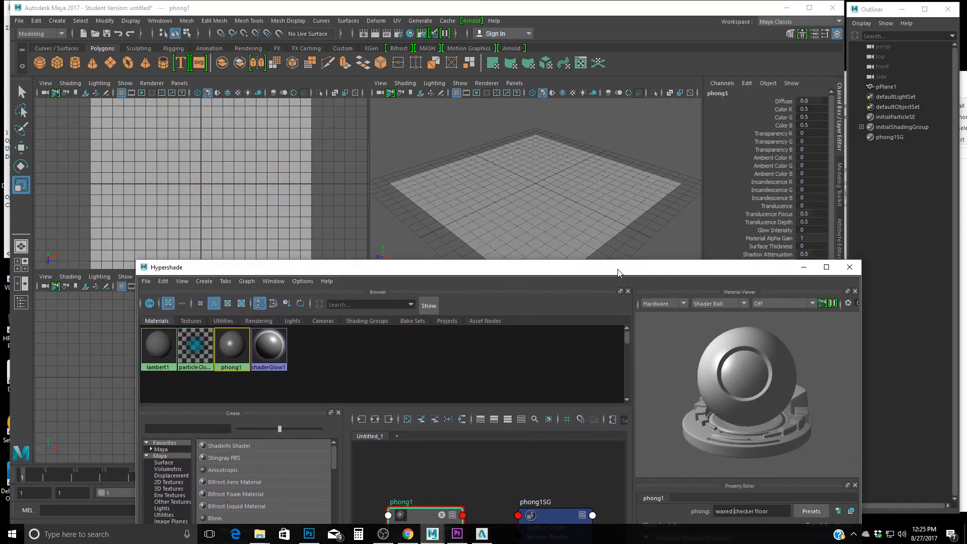
{"action": "left_click_drag", "start_coordinate": [449, 274], "coordinate": [430, 89]}
{"action": "key", "text": "Return"}
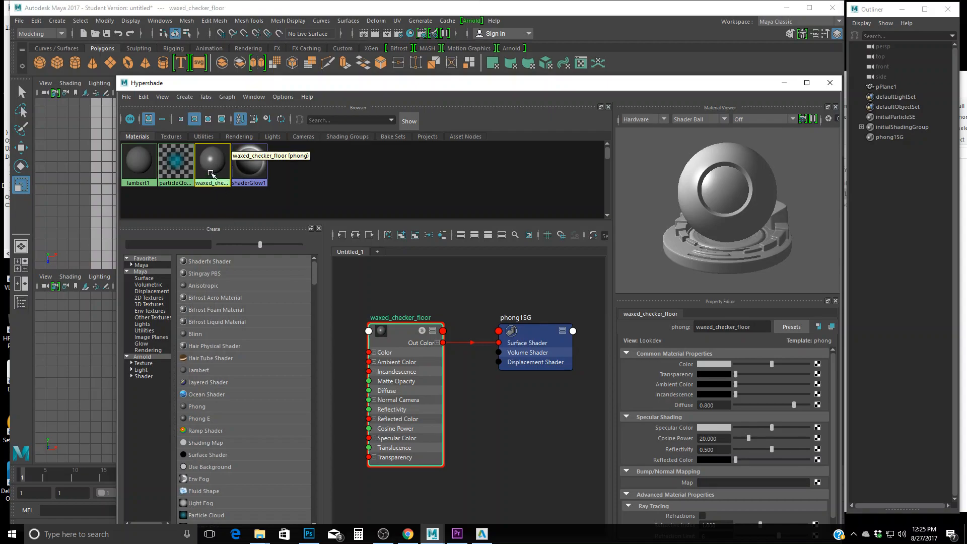
Step: Assign the waxed_checker_floor material to the plane, keeping the perspective view uncovered by the Hypershade window
{"action": "left_click_drag", "start_coordinate": [382, 89], "coordinate": [374, 246]}
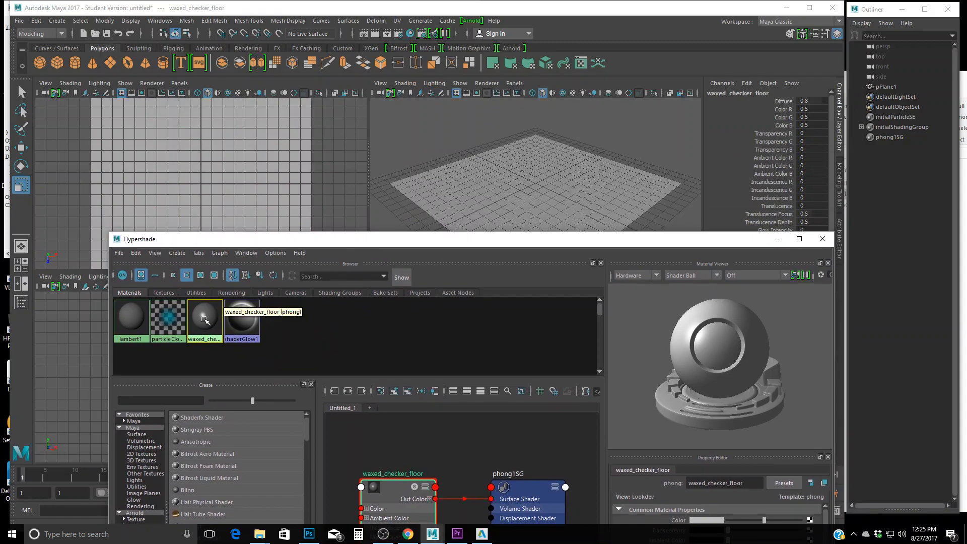
{"action": "left_click", "coordinate": [482, 192]}
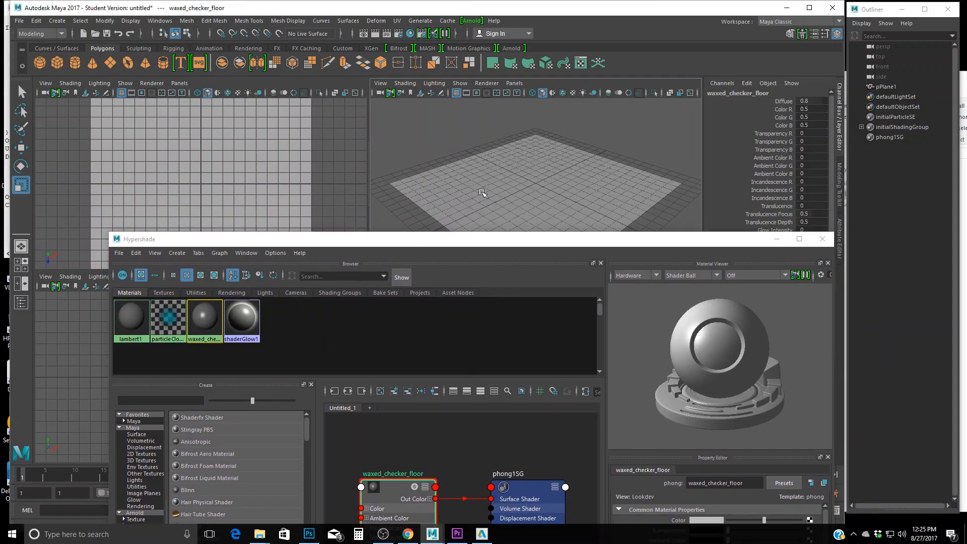
{"action": "right_click", "coordinate": [203, 318]}
{"action": "left_click", "coordinate": [201, 291]}
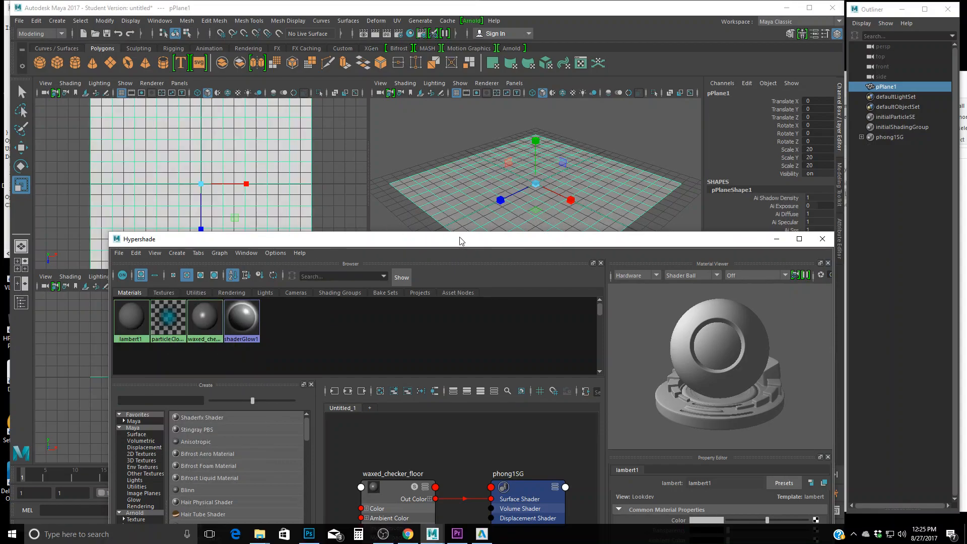
{"action": "left_click_drag", "start_coordinate": [459, 239], "coordinate": [430, 287]}
{"action": "left_click", "coordinate": [429, 218]}
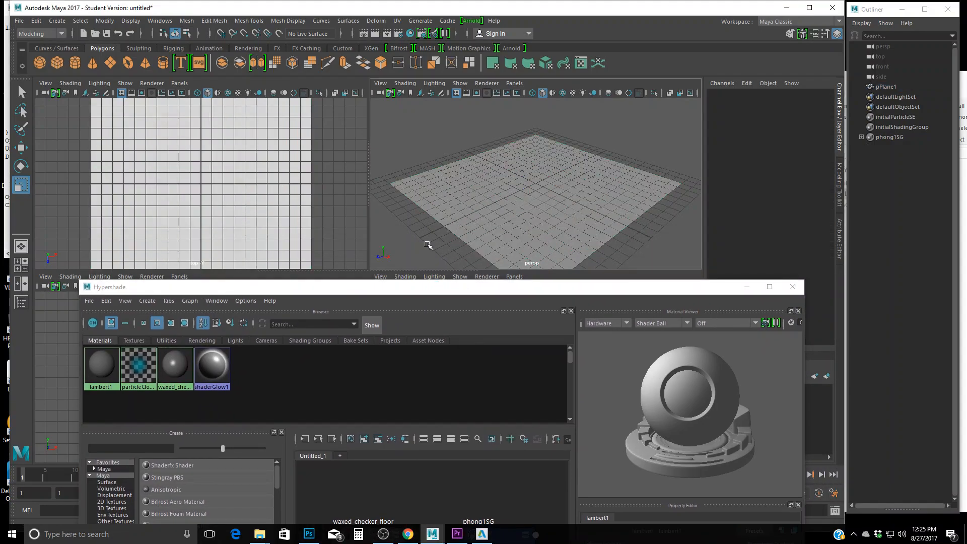
Step: Select the plane and rename it as Floor
{"action": "left_click", "coordinate": [456, 223]}
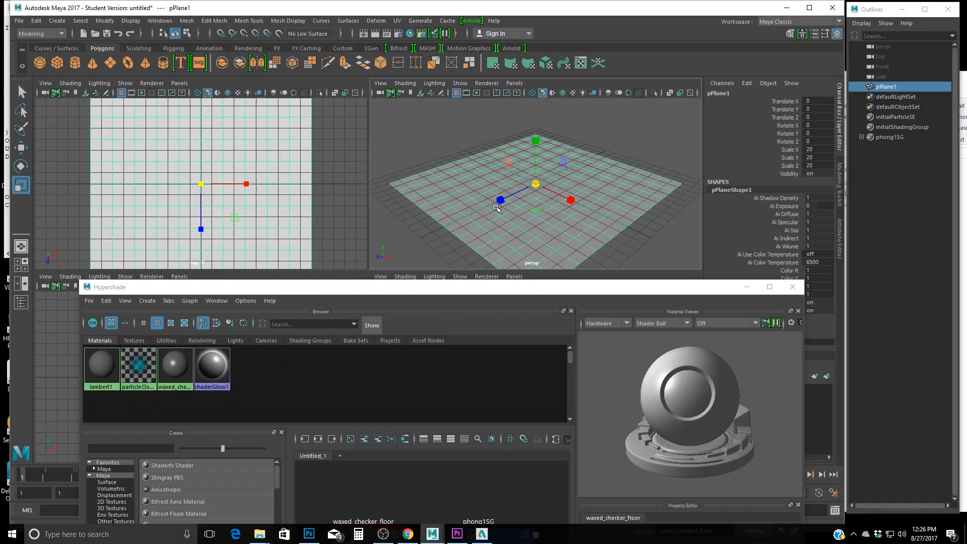
{"action": "double_click", "coordinate": [720, 95]}
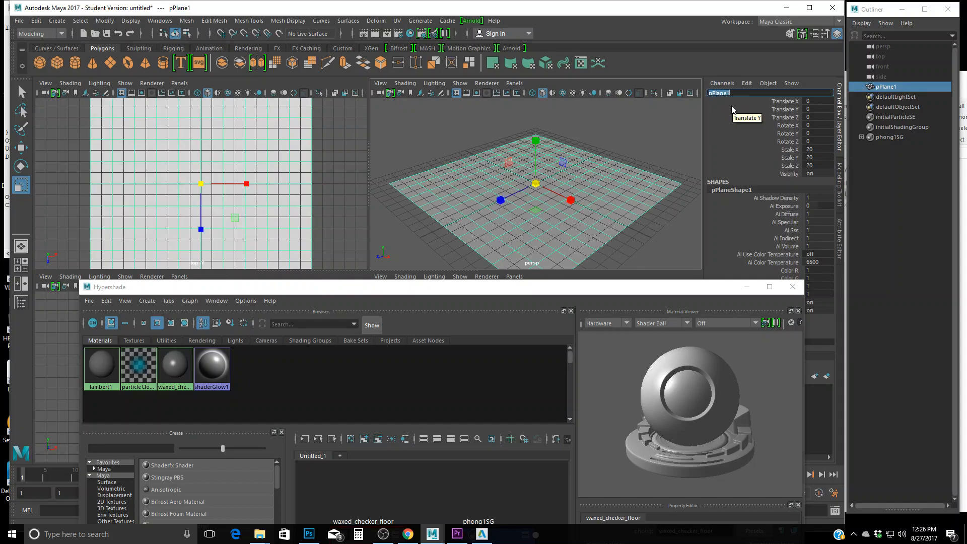
{"action": "type", "text": "Floor"}
{"action": "key", "text": "Return"}
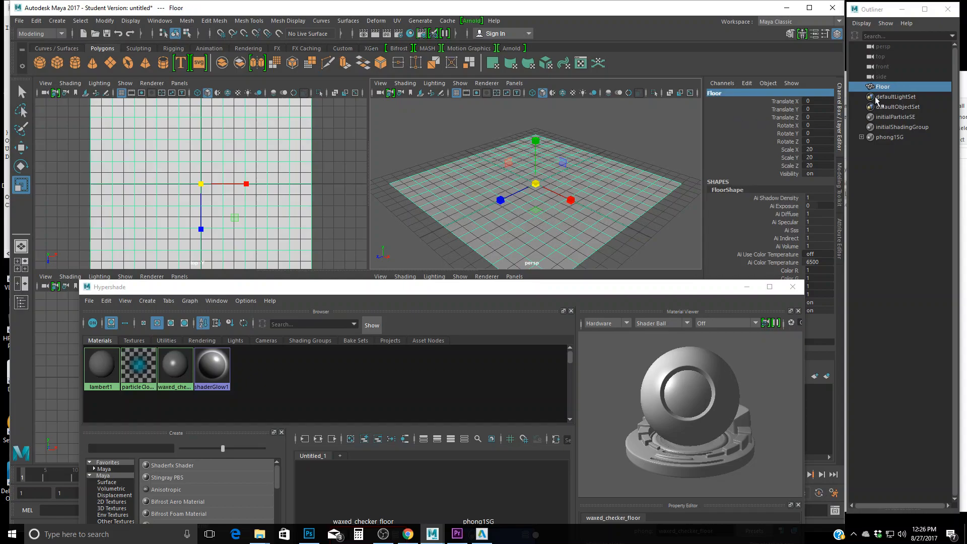
{"action": "mouse_move", "coordinate": [875, 14]}
{"action": "left_mouse_down"}
{"action": "mouse_move", "coordinate": [597, 32]}
{"action": "mouse_move", "coordinate": [873, 14]}
{"action": "left_mouse_up"}
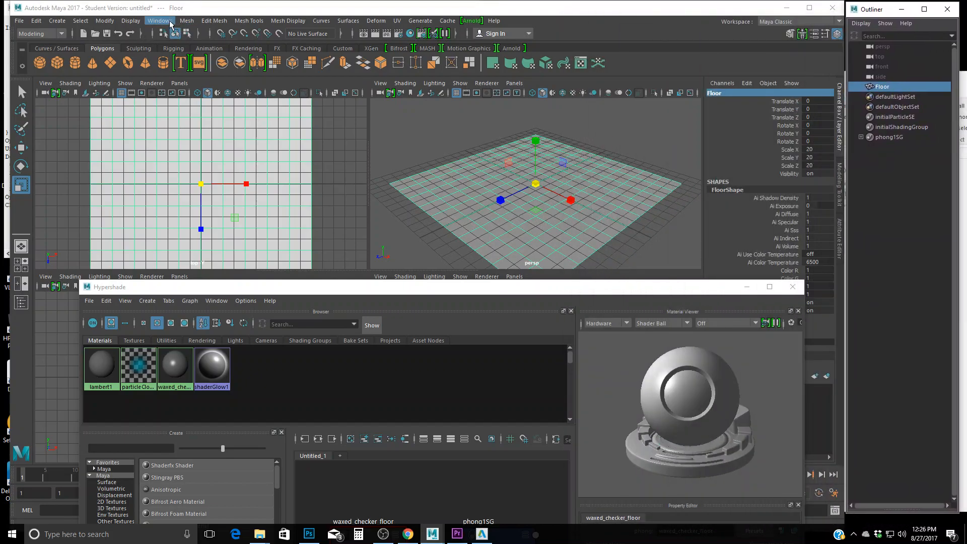
{"action": "left_click", "coordinate": [166, 21]}
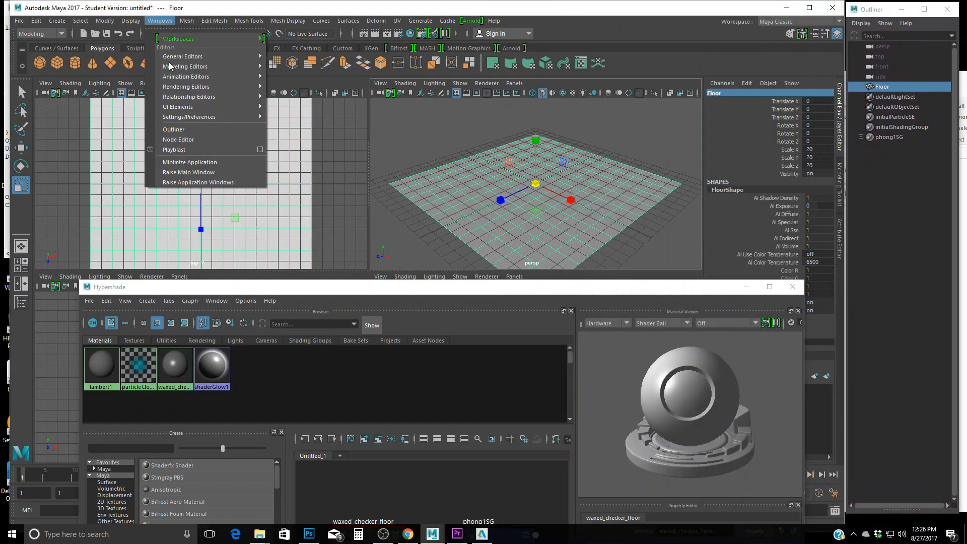
{"action": "left_click", "coordinate": [187, 130]}
{"action": "left_click", "coordinate": [357, 108]}
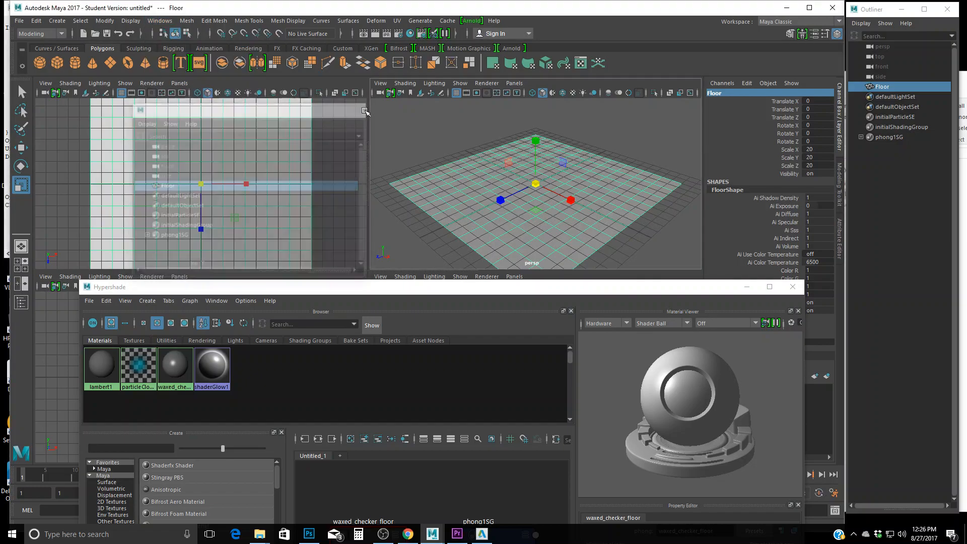
{"action": "left_click", "coordinate": [159, 21]}
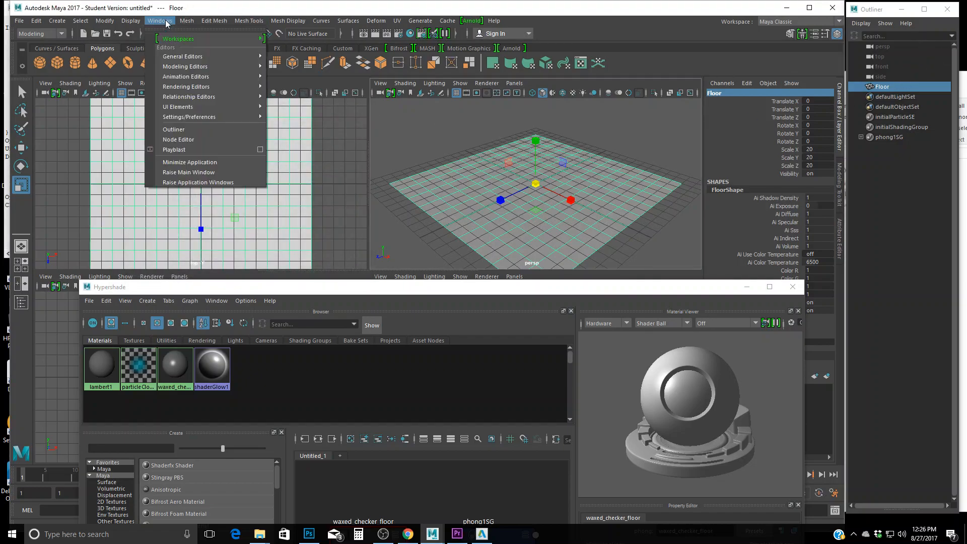
{"action": "mouse_move", "coordinate": [226, 87]}
{"action": "left_click", "coordinate": [407, 150]}
Step: Set the waxed_checker_floor material's Cosine Power to about 30.1, Specular Color to about 0.55 and Color to about 0.51
{"action": "left_click_drag", "start_coordinate": [451, 296], "coordinate": [421, 111]}
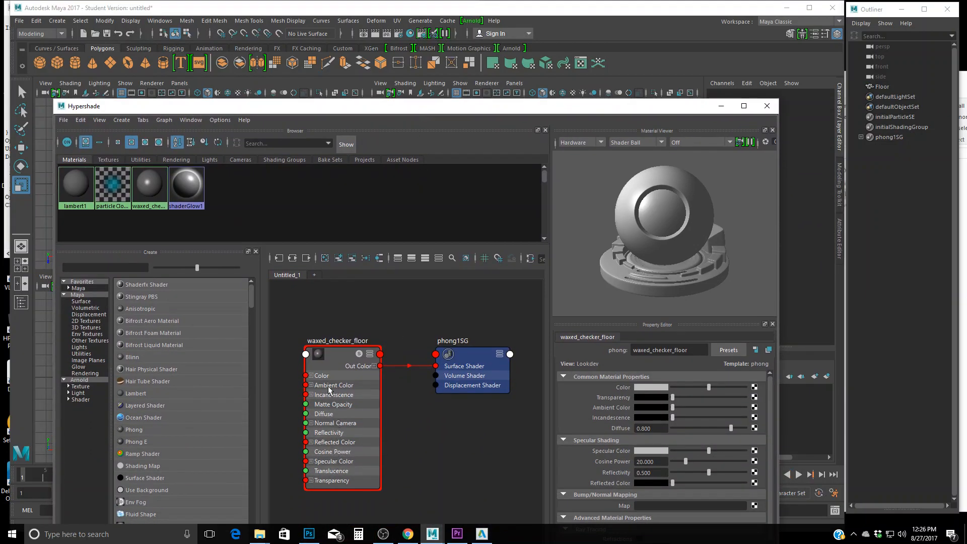
{"action": "left_click_drag", "start_coordinate": [331, 359], "coordinate": [328, 347]}
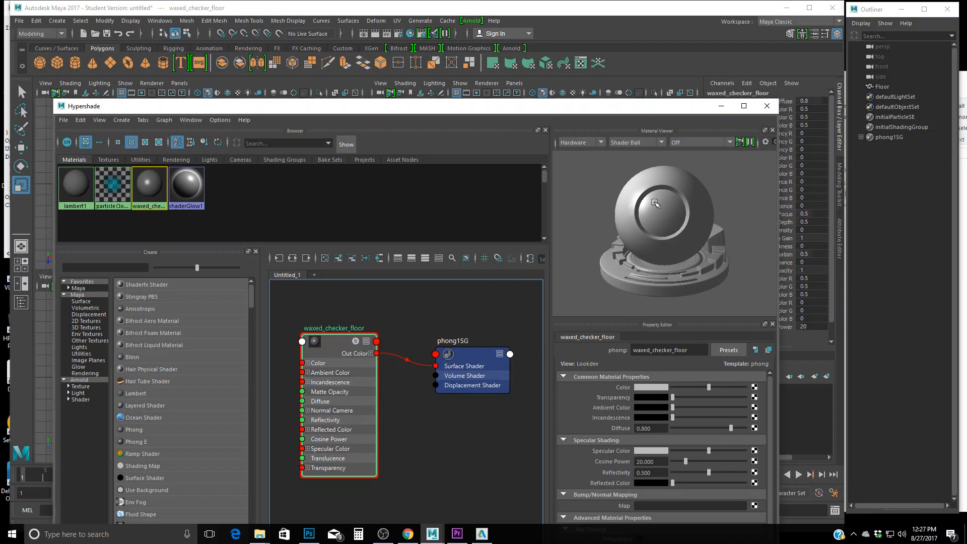
{"action": "left_click_drag", "start_coordinate": [685, 461], "coordinate": [711, 452]}
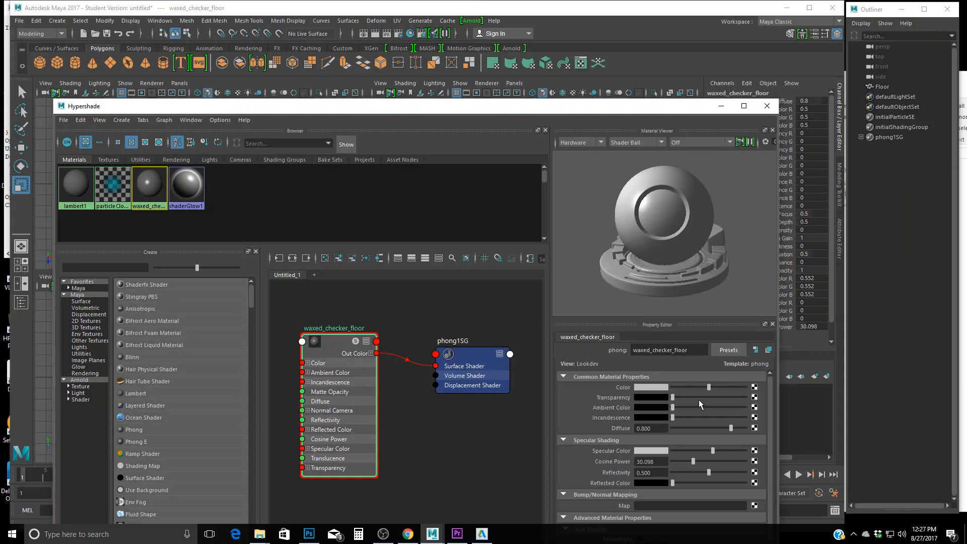
{"action": "mouse_move", "coordinate": [709, 388]}
{"action": "left_mouse_down"}
{"action": "mouse_move", "coordinate": [727, 388]}
{"action": "mouse_move", "coordinate": [668, 386]}
{"action": "mouse_move", "coordinate": [721, 389]}
{"action": "mouse_move", "coordinate": [711, 394]}
{"action": "left_mouse_up"}
{"action": "scroll", "coordinate": [715, 417], "scroll_direction": "down", "scroll_amount": 1}
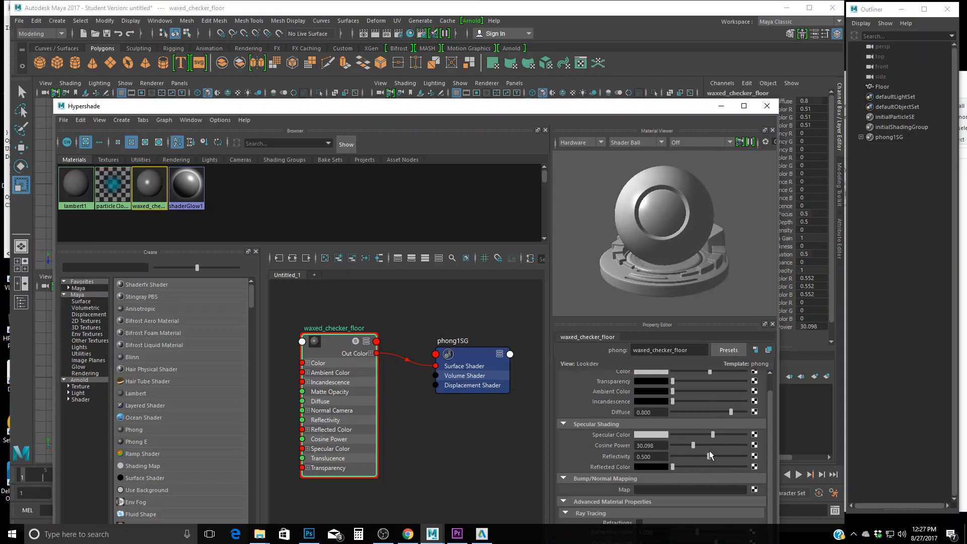
{"action": "left_click_drag", "start_coordinate": [592, 109], "coordinate": [617, 49]}
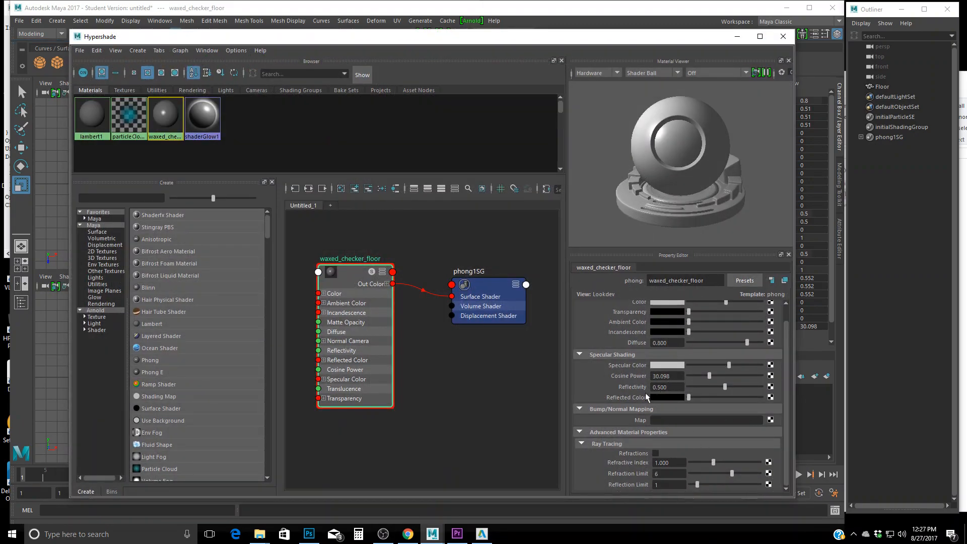
Step: Move the Hypershade window down clear of the perspective view and select the Floor plane
{"action": "left_click_drag", "start_coordinate": [688, 44], "coordinate": [665, 59]}
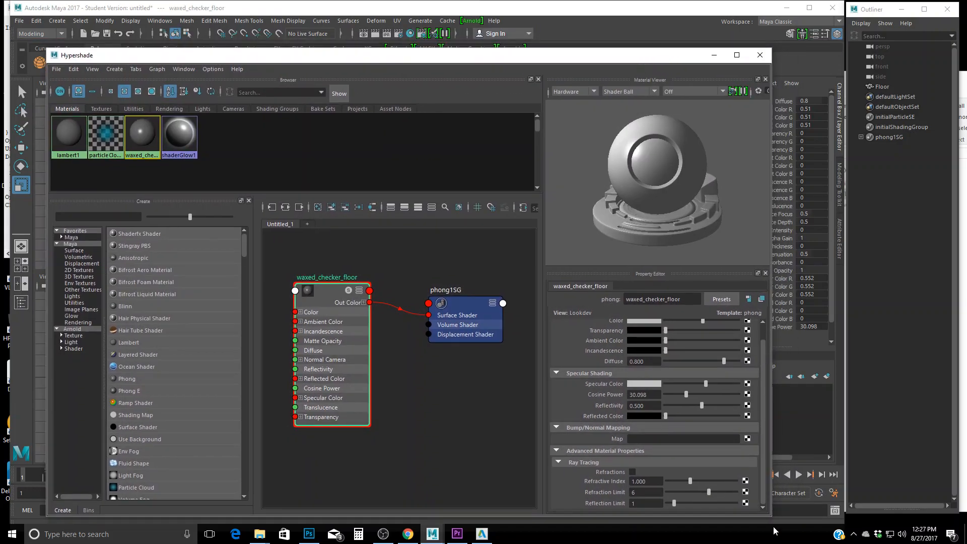
{"action": "left_click_drag", "start_coordinate": [673, 61], "coordinate": [636, 221]}
{"action": "left_click", "coordinate": [611, 211]}
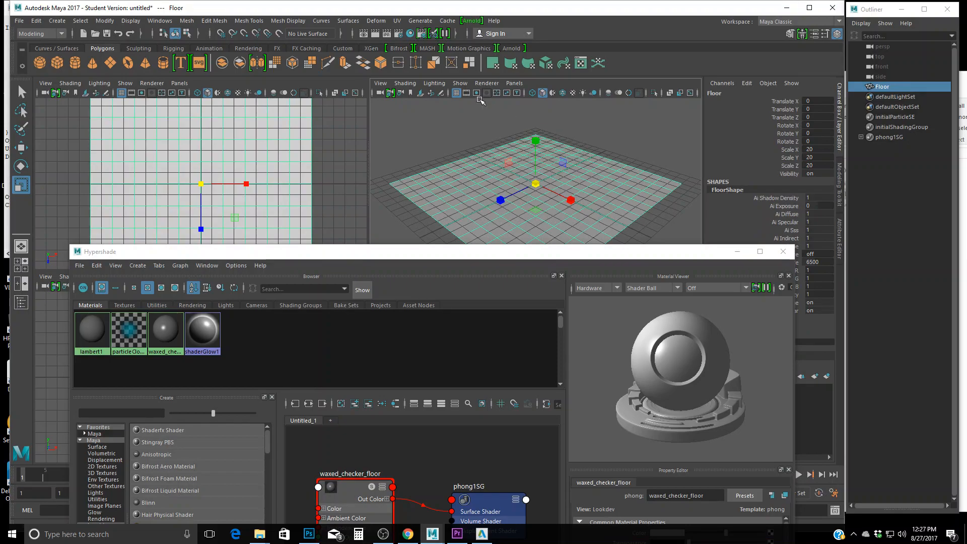
{"action": "left_click", "coordinate": [460, 83]}
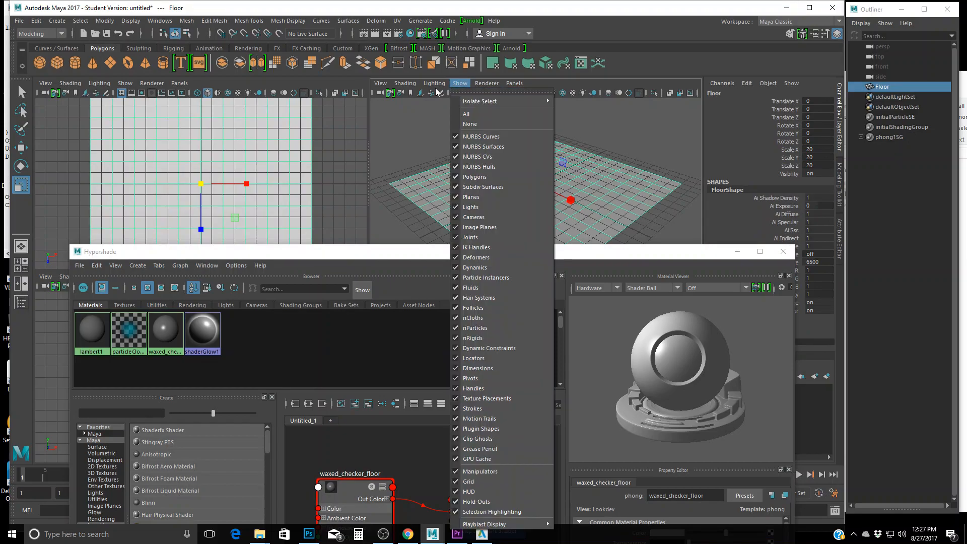
{"action": "mouse_move", "coordinate": [479, 101]}
{"action": "mouse_move", "coordinate": [416, 87]}
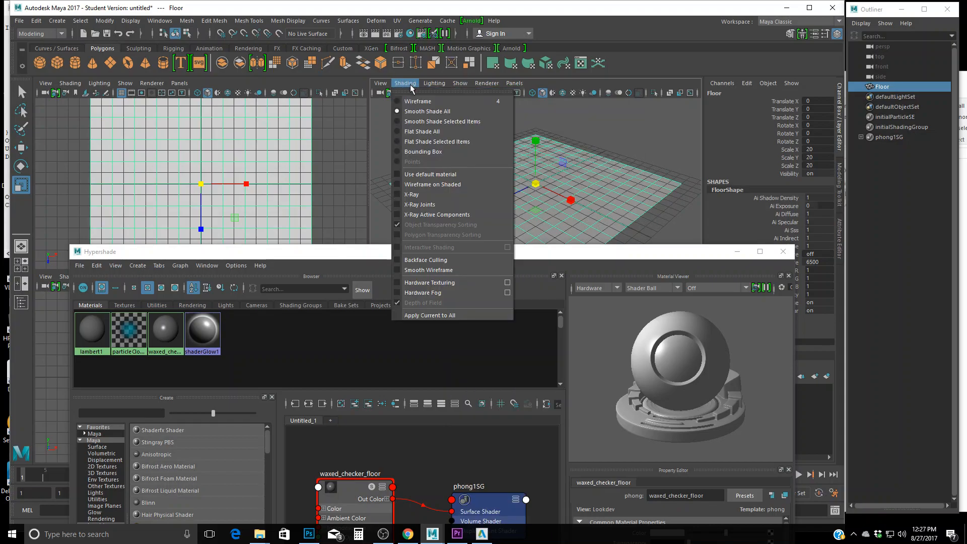
{"action": "left_click", "coordinate": [379, 117]}
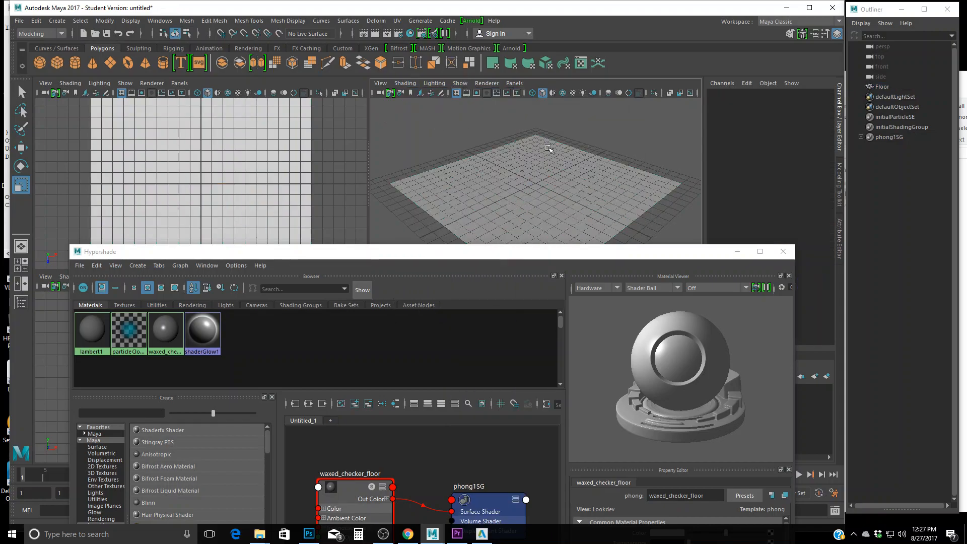
Step: Select the Floor plane and compare textured, shaded, wireframe and all-lights display in the perspective view, ending in shaded mode
{"action": "left_click", "coordinate": [548, 148]}
{"action": "key", "text": "6"}
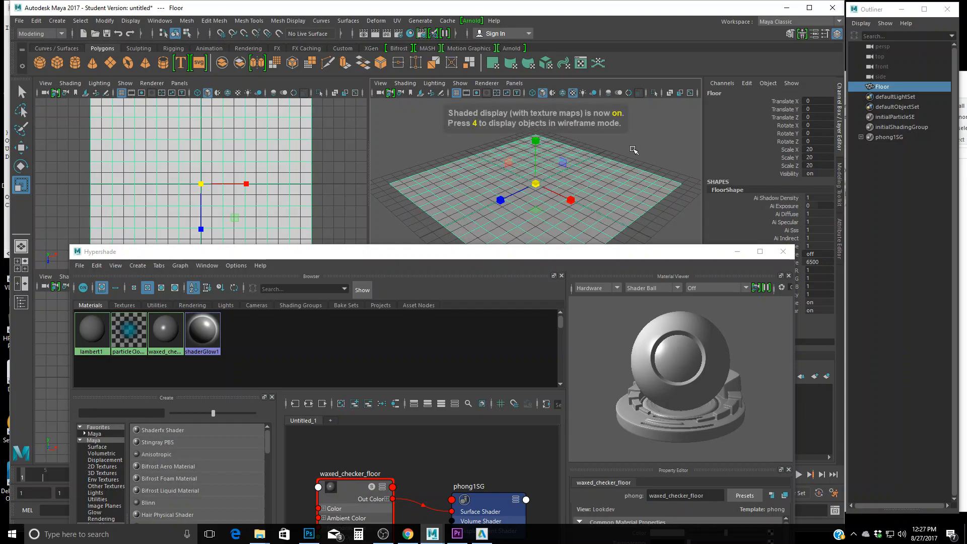
{"action": "key", "text": "5"}
{"action": "key", "text": "4"}
{"action": "key", "text": "7"}
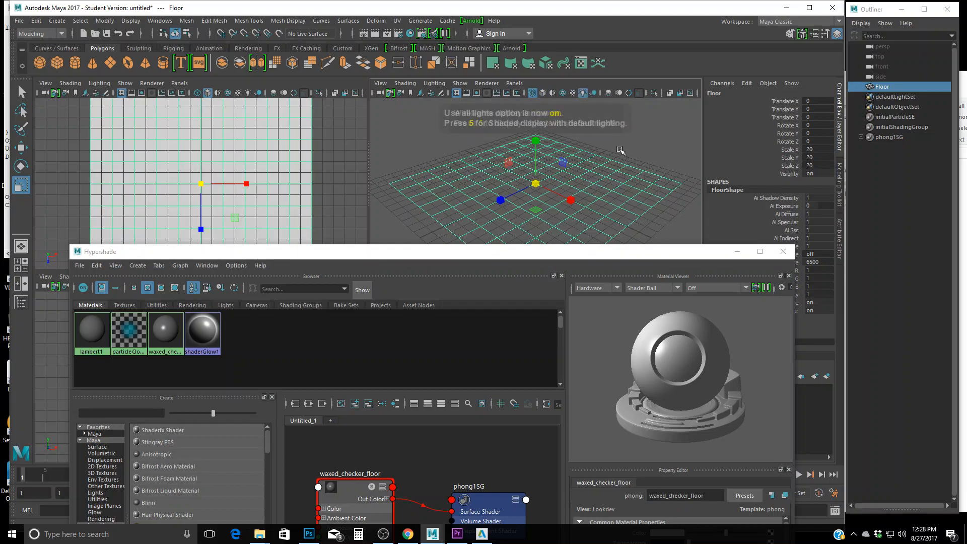
{"action": "key", "text": "4"}
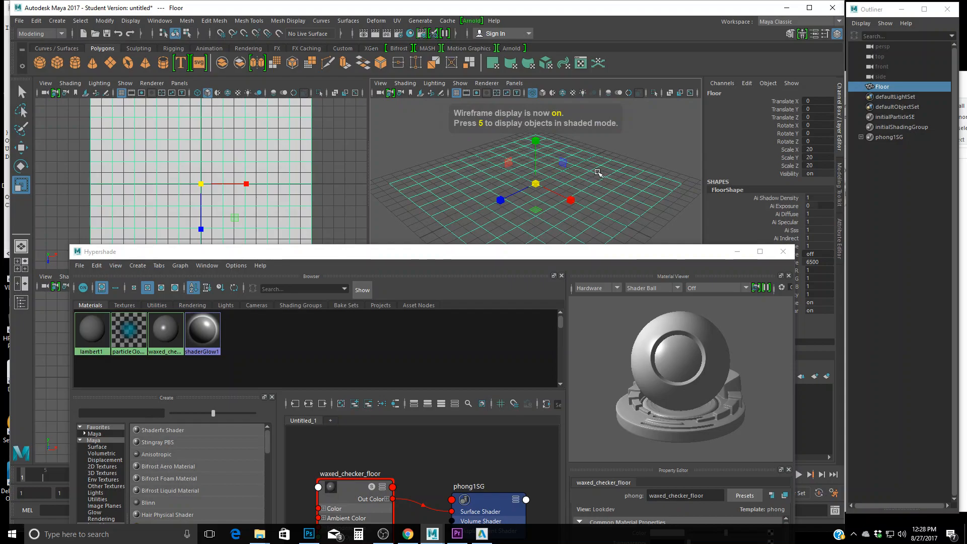
{"action": "key", "text": "5"}
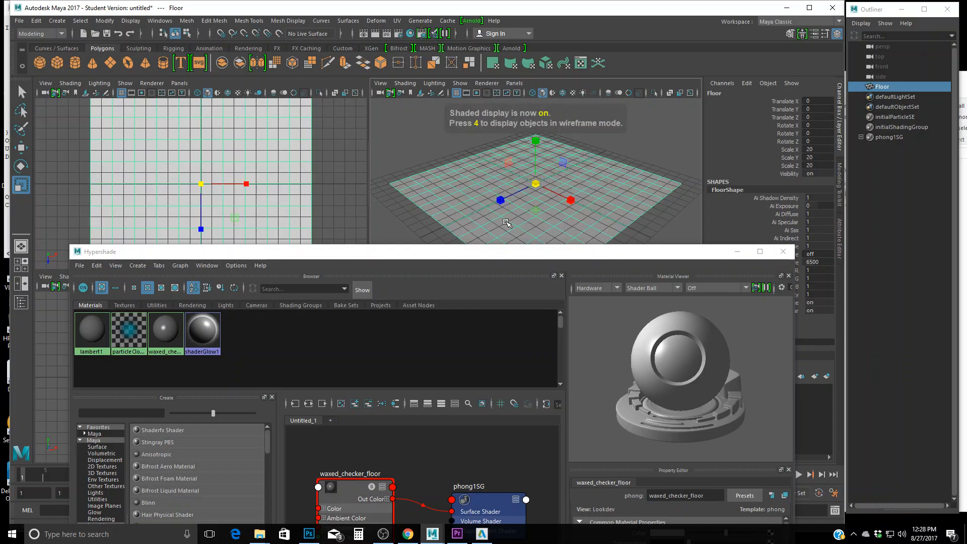
Step: Turn on textured display in the perspective view with the Floor plane selected, and move the Hypershade window back up
{"action": "left_click_drag", "start_coordinate": [501, 253], "coordinate": [505, 218]}
{"action": "left_click", "coordinate": [635, 165]}
{"action": "left_click", "coordinate": [615, 185]}
{"action": "key", "text": "6"}
{"action": "mouse_move", "coordinate": [552, 215]}
{"action": "left_mouse_down"}
{"action": "mouse_move", "coordinate": [569, 273]}
{"action": "mouse_move", "coordinate": [548, 75]}
{"action": "left_mouse_up"}
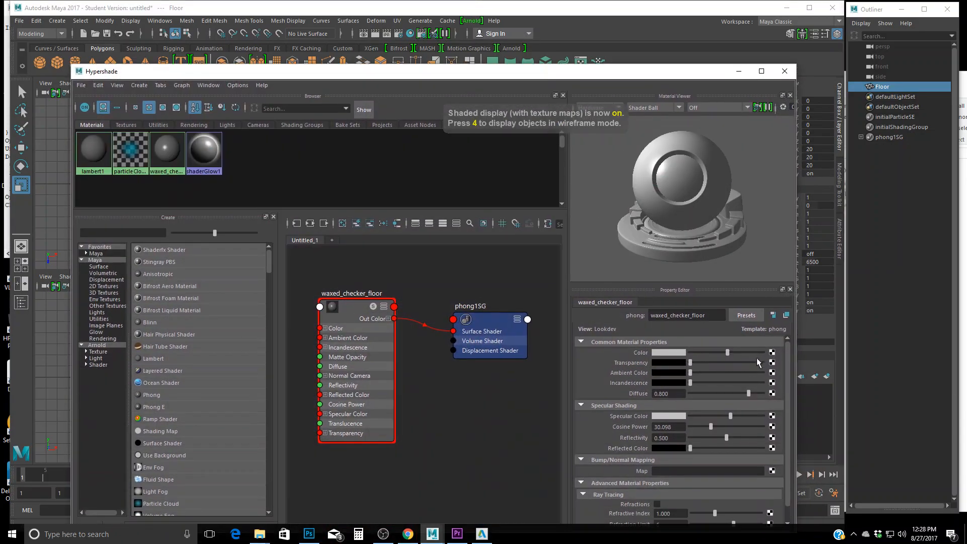
Step: Open the render node choices for the waxed_checker_floor Color attribute and move that window off the node graph
{"action": "left_click", "coordinate": [771, 352]}
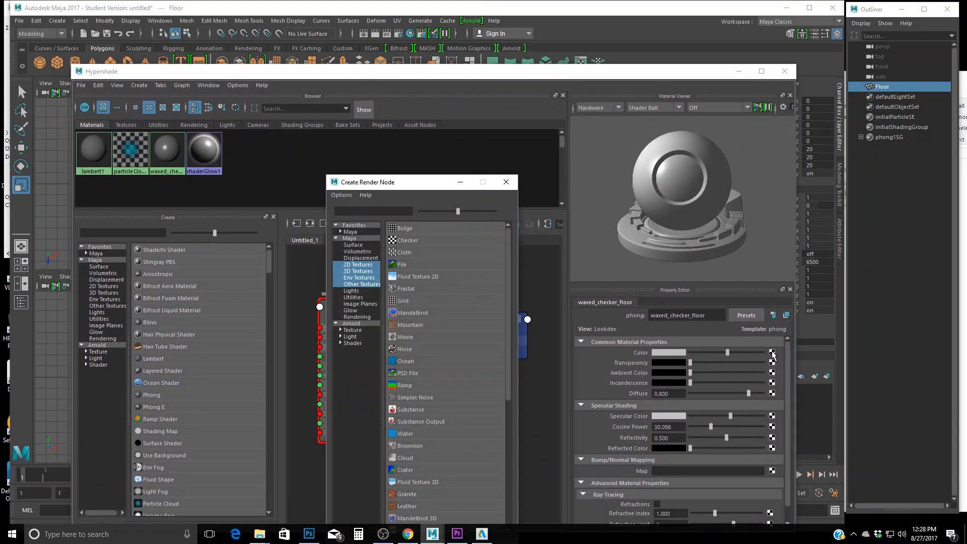
{"action": "left_click", "coordinate": [505, 181]}
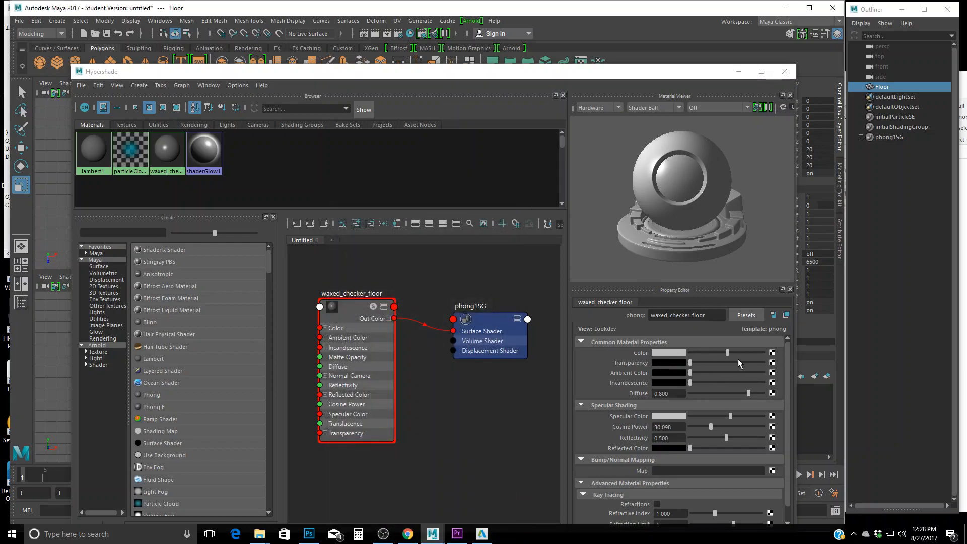
{"action": "left_click", "coordinate": [772, 353]}
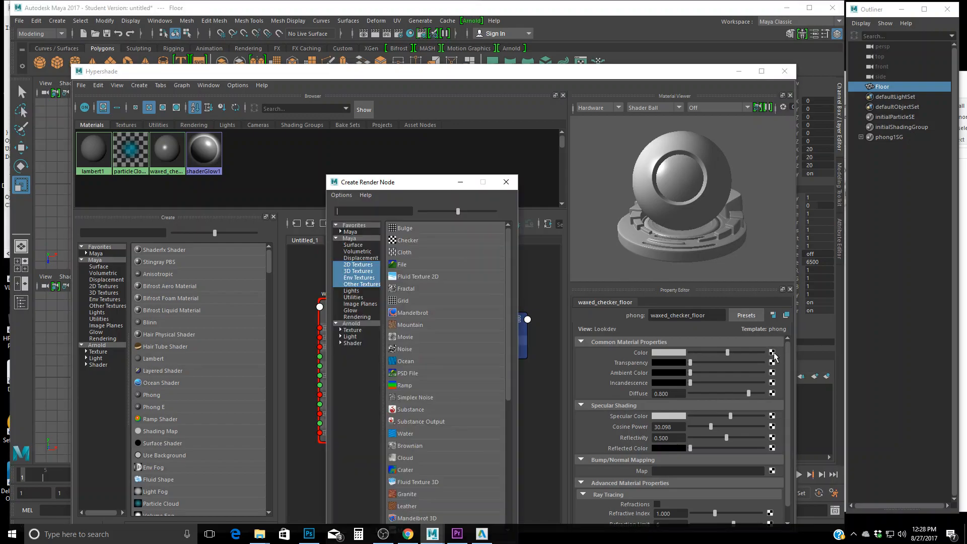
{"action": "left_click_drag", "start_coordinate": [420, 192], "coordinate": [489, 80]}
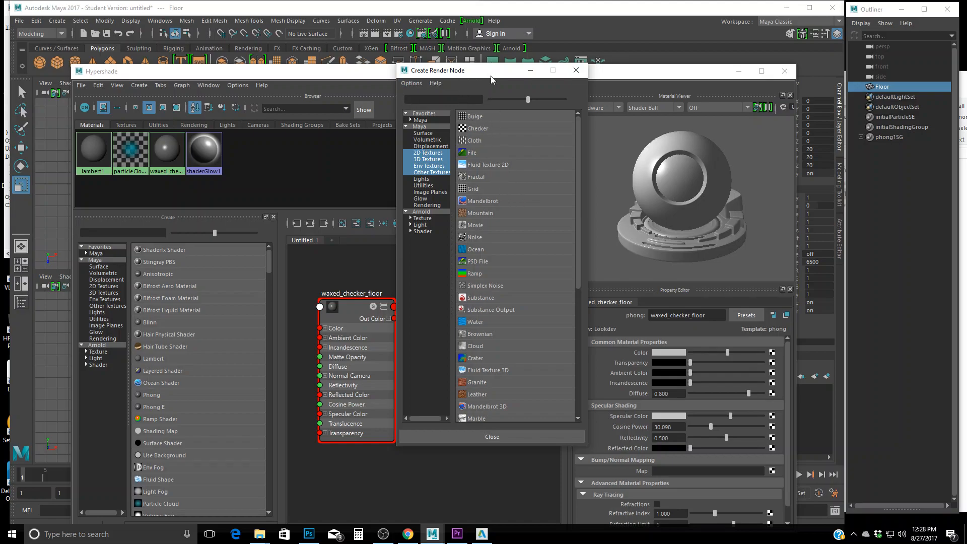
{"action": "left_click_drag", "start_coordinate": [492, 79], "coordinate": [803, 99]}
Step: Reposition the waxed_checker_floor and phong1SG nodes closer together in the graph
{"action": "left_click", "coordinate": [344, 321]}
{"action": "left_click_drag", "start_coordinate": [344, 321], "coordinate": [391, 331]}
{"action": "left_click_drag", "start_coordinate": [477, 344], "coordinate": [492, 347]}
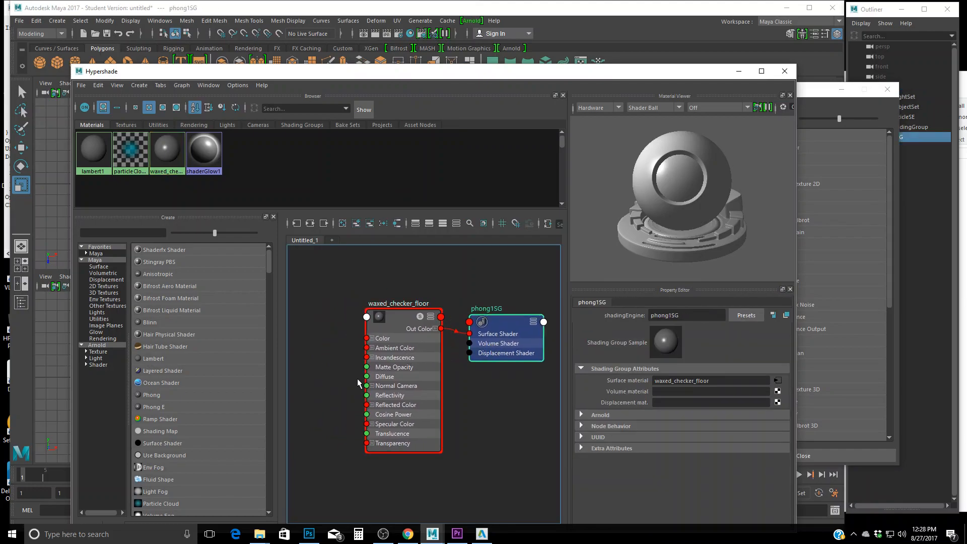
{"action": "left_click_drag", "start_coordinate": [401, 365], "coordinate": [402, 375]}
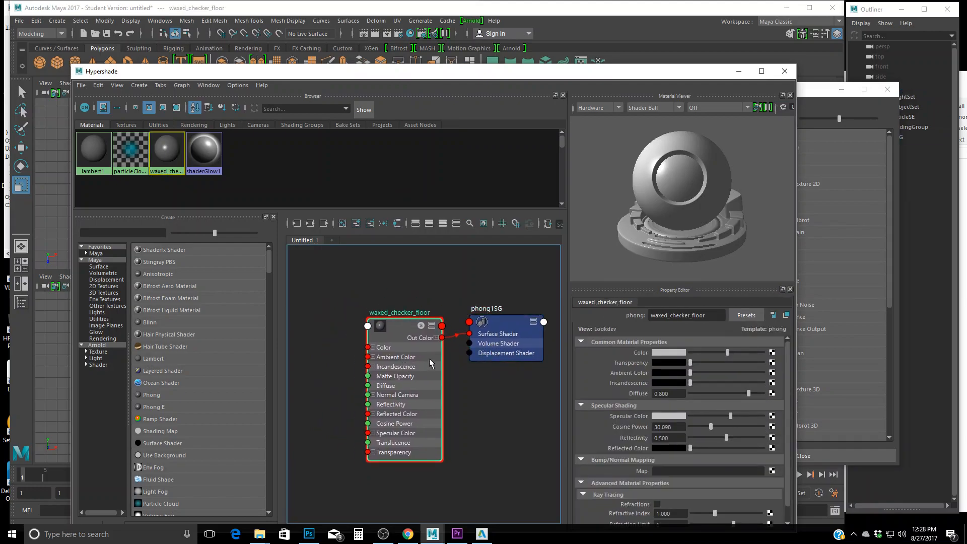
Step: Connect a Checker texture to the Color attribute of the waxed_checker_floor material
{"action": "left_click", "coordinate": [811, 96]}
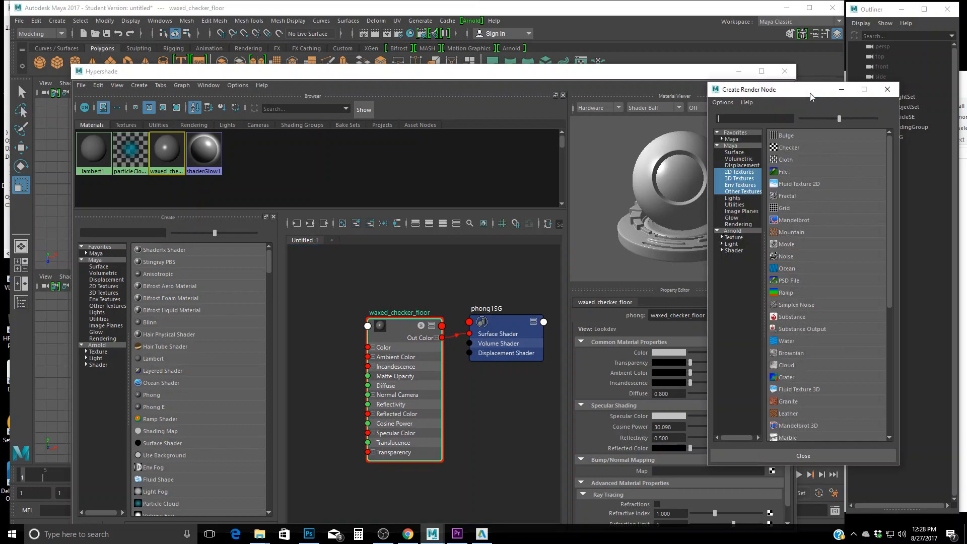
{"action": "left_click_drag", "start_coordinate": [804, 95], "coordinate": [799, 104]}
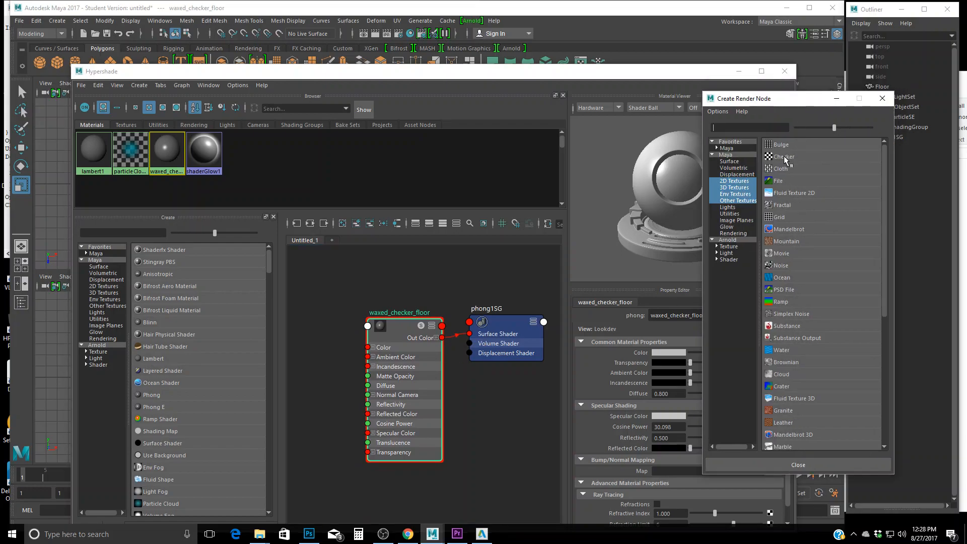
{"action": "left_click", "coordinate": [783, 157]}
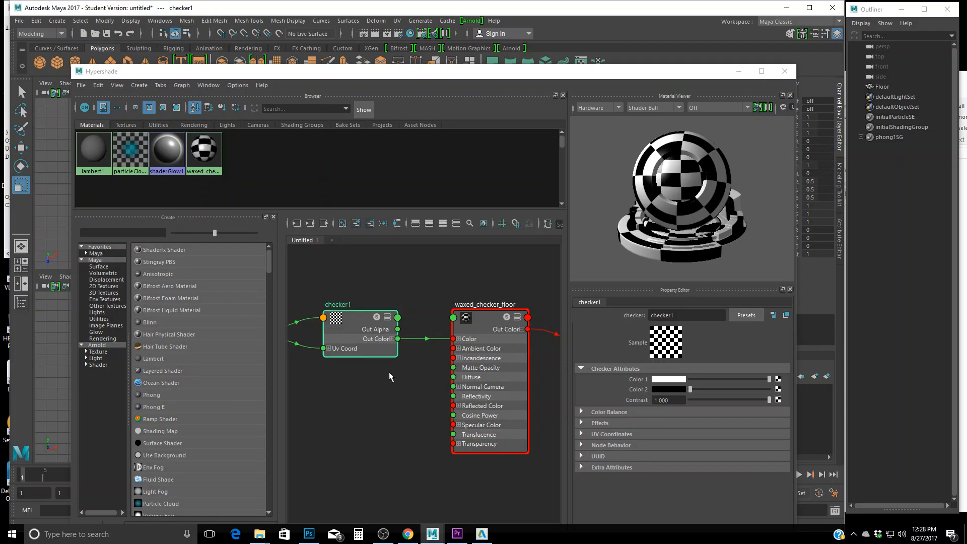
Step: Maximize the Hypershade window to inspect the material's shading network
{"action": "scroll", "coordinate": [376, 367], "scroll_direction": "down", "scroll_amount": 3}
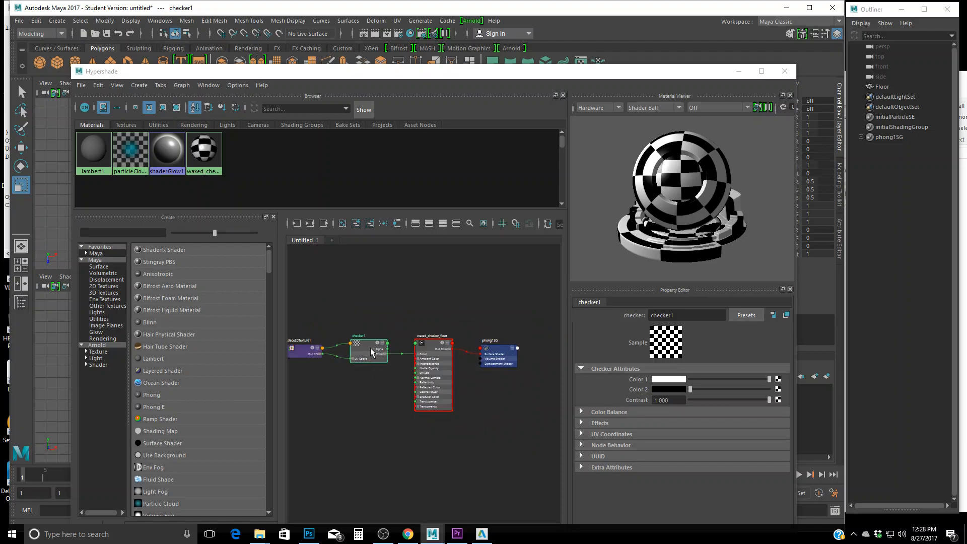
{"action": "scroll", "coordinate": [372, 352], "scroll_direction": "up", "scroll_amount": 3}
{"action": "left_click", "coordinate": [762, 71]}
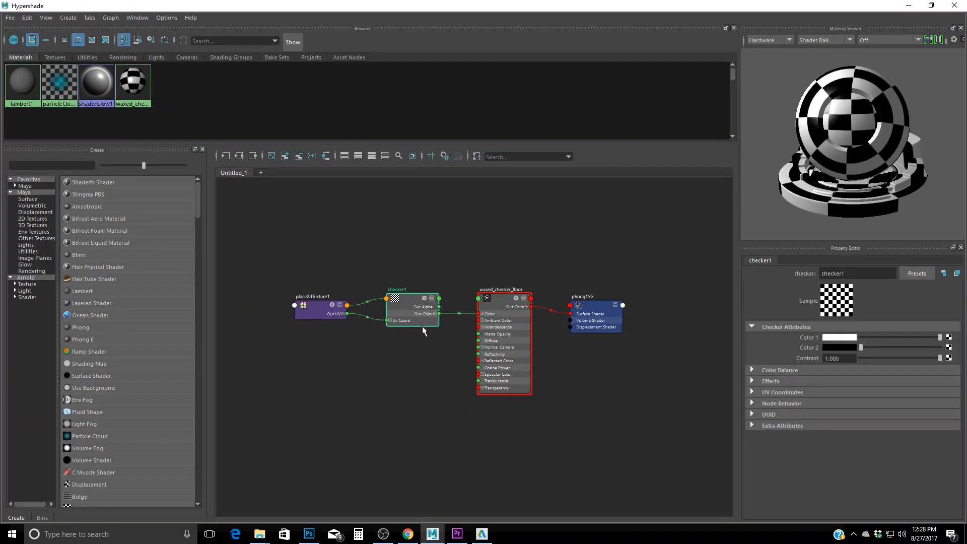
{"action": "scroll", "coordinate": [342, 318], "scroll_direction": "up", "scroll_amount": 4}
{"action": "scroll", "coordinate": [250, 308], "scroll_direction": "down", "scroll_amount": 3}
{"action": "scroll", "coordinate": [247, 309], "scroll_direction": "up", "scroll_amount": 3}
Step: Move the place2dTexture1, checker1 and waxed_checker_floor nodes closer together in the graph
{"action": "left_click_drag", "start_coordinate": [246, 310], "coordinate": [336, 316]}
{"action": "mouse_move", "coordinate": [491, 313]}
{"action": "left_mouse_down"}
{"action": "mouse_move", "coordinate": [486, 331]}
{"action": "mouse_move", "coordinate": [468, 322]}
{"action": "mouse_move", "coordinate": [480, 317]}
{"action": "left_mouse_up"}
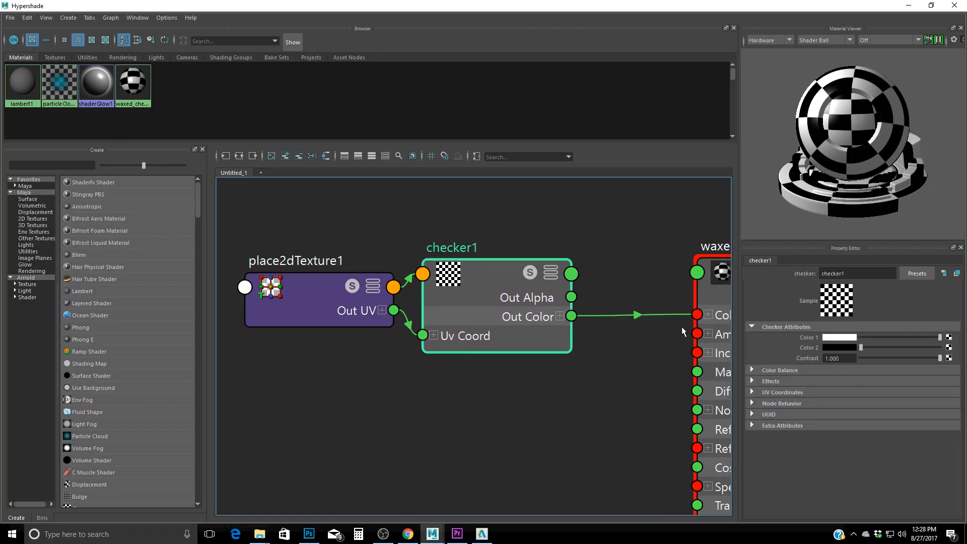
{"action": "left_click_drag", "start_coordinate": [712, 297], "coordinate": [634, 298]}
{"action": "scroll", "coordinate": [596, 331], "scroll_direction": "down", "scroll_amount": 8}
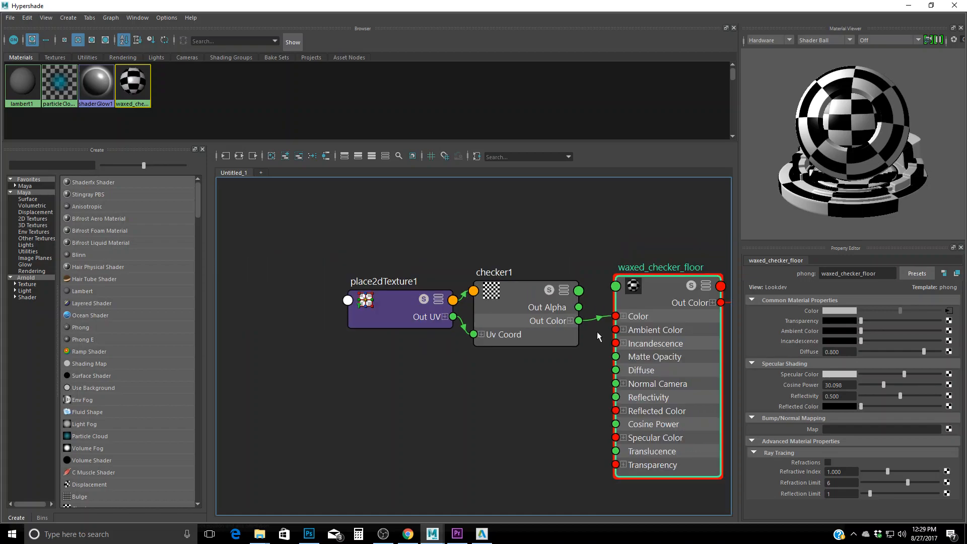
Step: Select all the nodes of the shading network and frame them in the graph
{"action": "scroll", "coordinate": [534, 285], "scroll_direction": "up", "scroll_amount": 4}
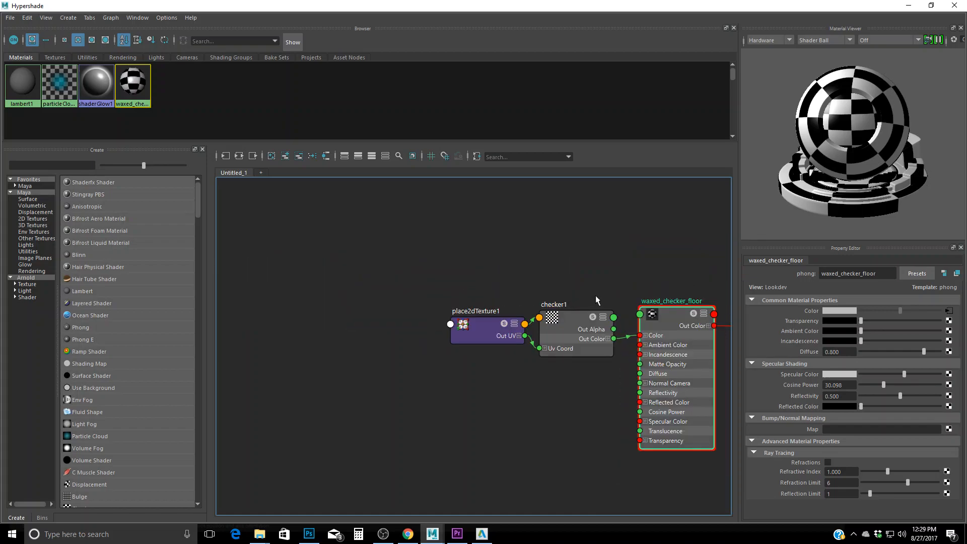
{"action": "key", "text": "f"}
{"action": "mouse_move", "coordinate": [688, 303]}
{"action": "left_mouse_down"}
{"action": "mouse_move", "coordinate": [597, 298]}
{"action": "mouse_move", "coordinate": [95, 422]}
{"action": "left_mouse_up"}
{"action": "key", "text": "f"}
{"action": "key", "text": "f"}
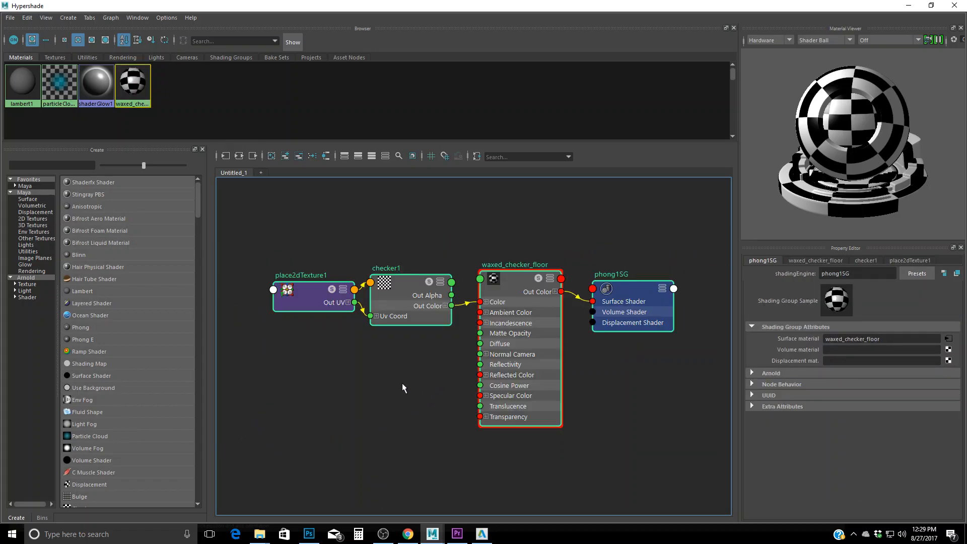
Step: Select the place2dTexture1 and checker1 nodes and examine how they feed the waxed_checker_floor material
{"action": "left_click_drag", "start_coordinate": [272, 250], "coordinate": [390, 343]}
{"action": "key", "text": "f"}
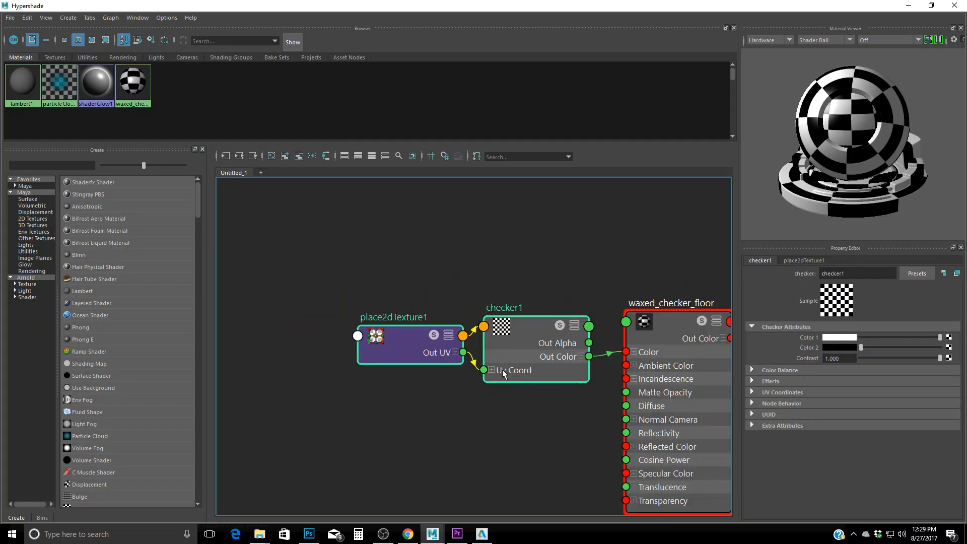
{"action": "scroll", "coordinate": [533, 395], "scroll_direction": "down", "scroll_amount": 2}
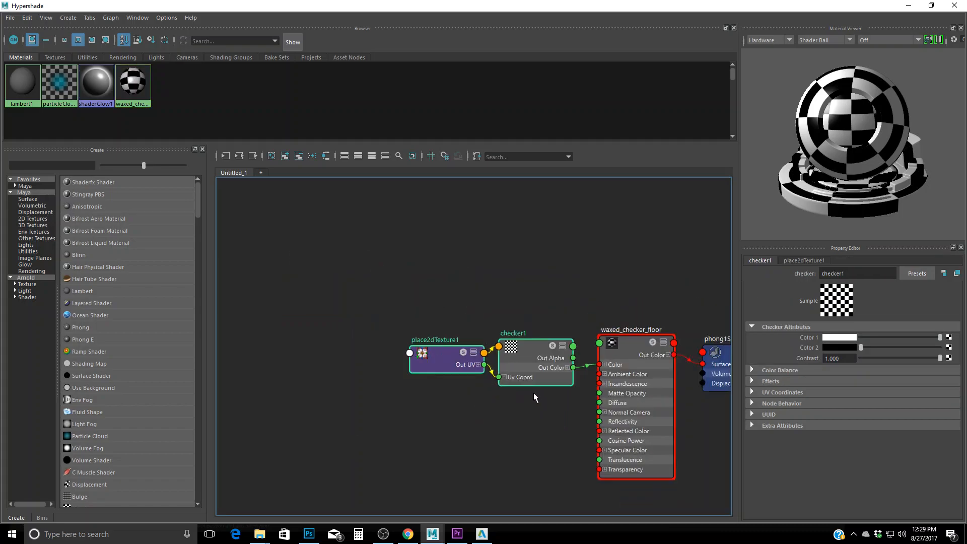
{"action": "scroll", "coordinate": [533, 395], "scroll_direction": "down", "scroll_amount": 5}
{"action": "scroll", "coordinate": [618, 373], "scroll_direction": "up", "scroll_amount": 8}
{"action": "scroll", "coordinate": [578, 406], "scroll_direction": "down", "scroll_amount": 6}
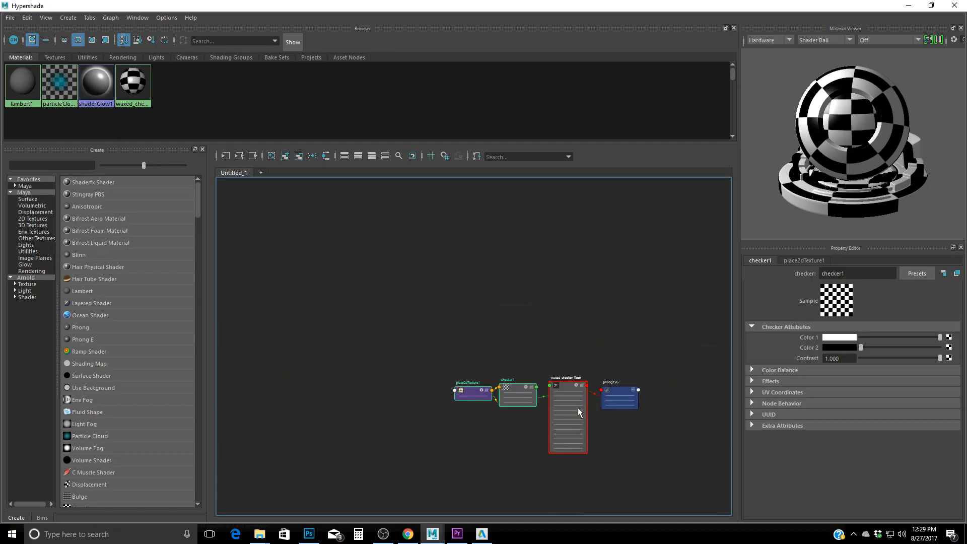
{"action": "scroll", "coordinate": [579, 405], "scroll_direction": "down", "scroll_amount": 2}
{"action": "middle_click_drag", "start_coordinate": [559, 378], "coordinate": [498, 307], "text": "alt"}
{"action": "scroll", "coordinate": [510, 342], "scroll_direction": "up", "scroll_amount": 3}
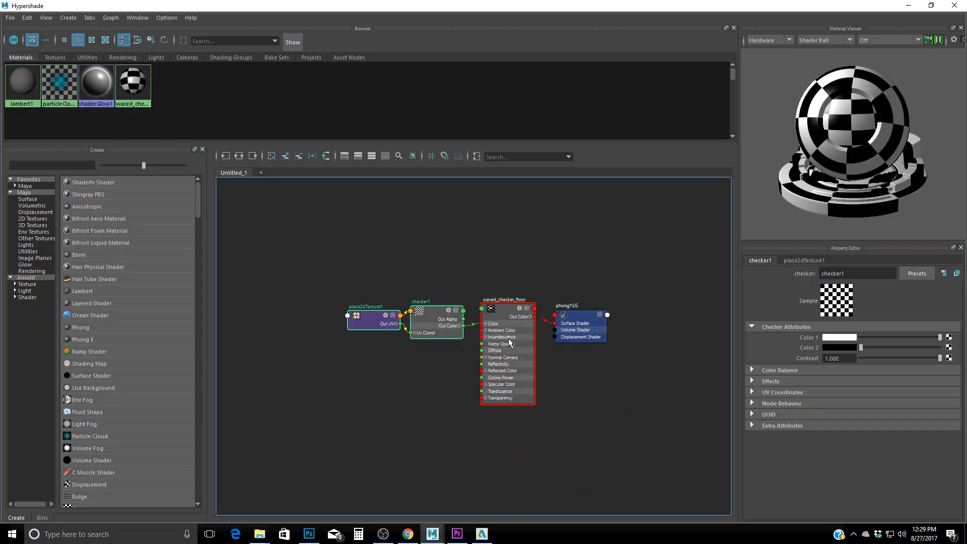
{"action": "scroll", "coordinate": [509, 343], "scroll_direction": "up", "scroll_amount": 4}
{"action": "scroll", "coordinate": [574, 335], "scroll_direction": "down", "scroll_amount": 3}
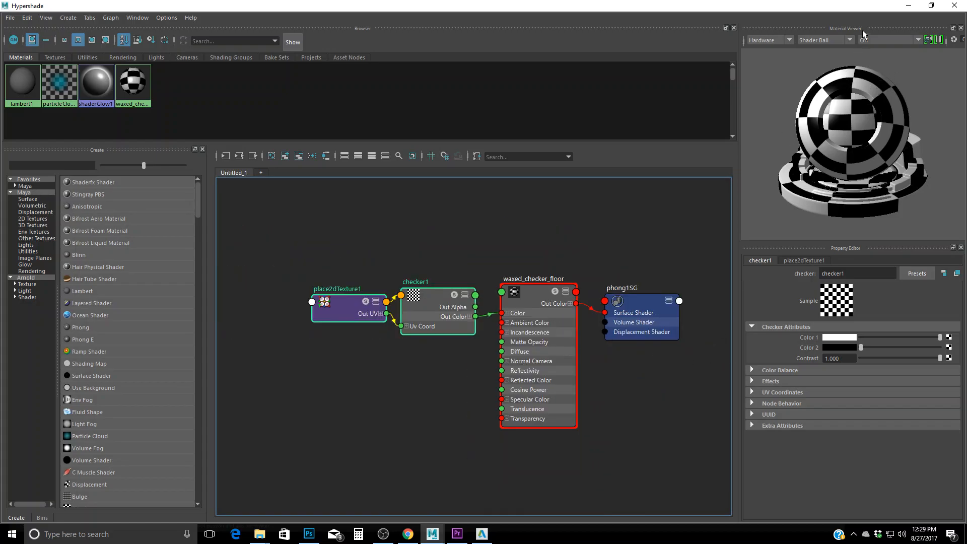
Step: Minimize the Hypershade window, clear the selection and switch the perspective view to plain shaded display
{"action": "left_click", "coordinate": [908, 6]}
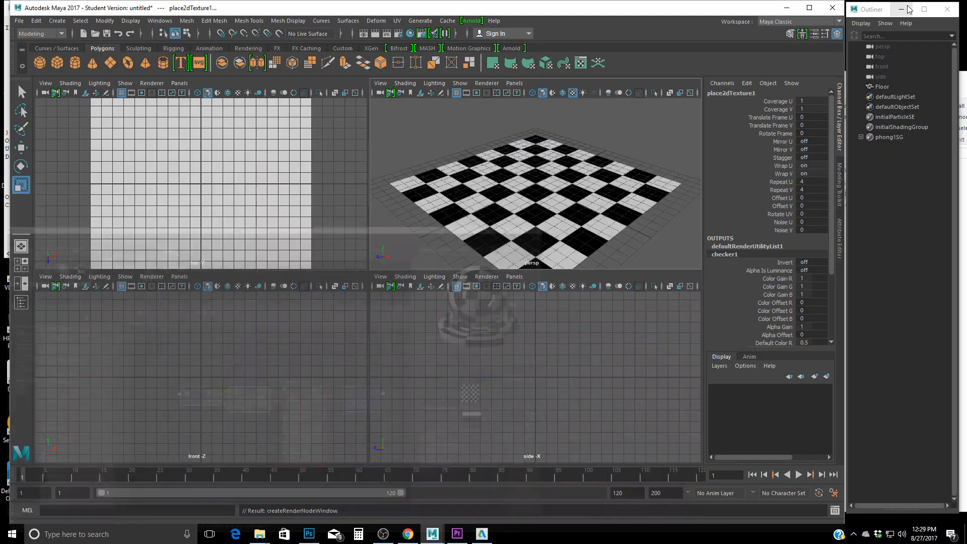
{"action": "left_click", "coordinate": [638, 232]}
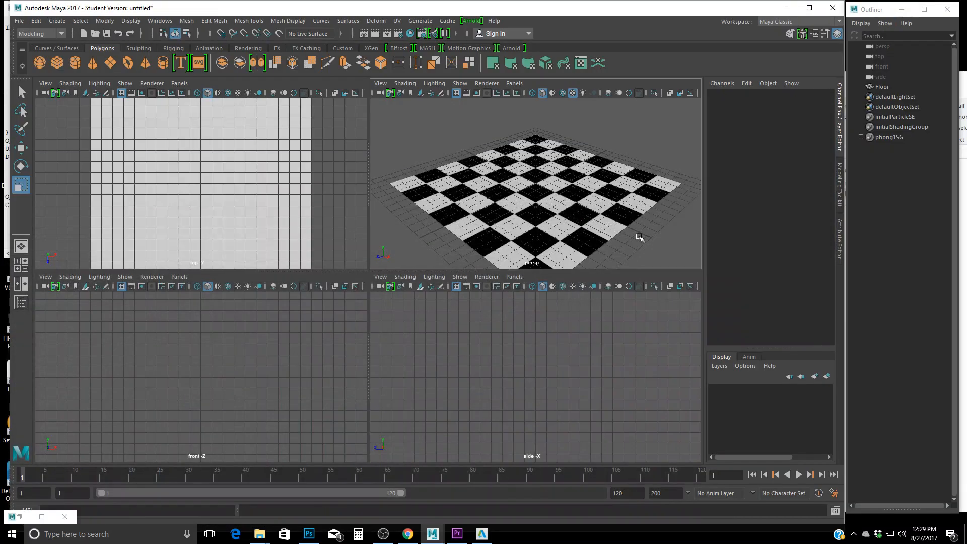
{"action": "key", "text": "5"}
Step: Compare textured, shaded and wireframe display on the selected Floor plane, finishing in wireframe with nothing selected
{"action": "left_click", "coordinate": [585, 236]}
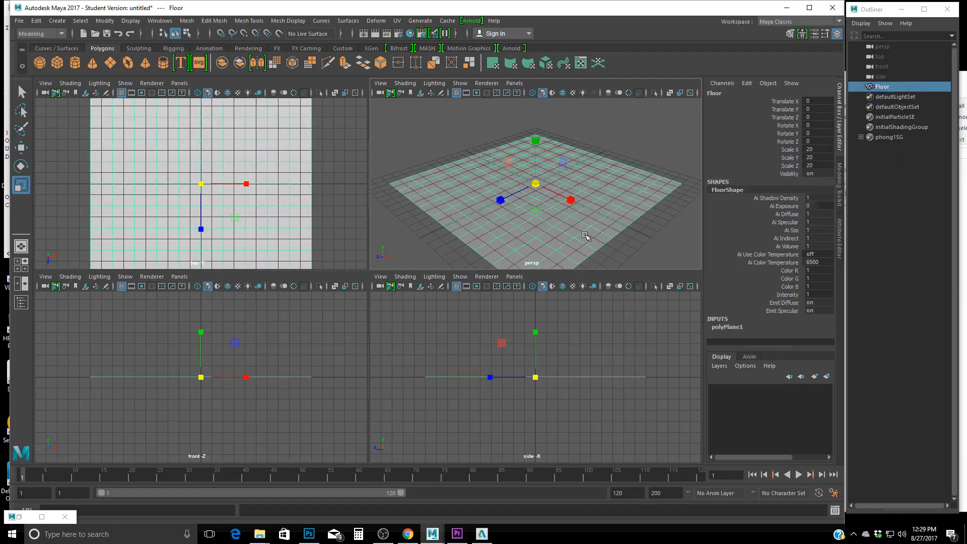
{"action": "key", "text": "6"}
{"action": "key", "text": "5"}
{"action": "key", "text": "6"}
{"action": "key", "text": "5"}
{"action": "key", "text": "4"}
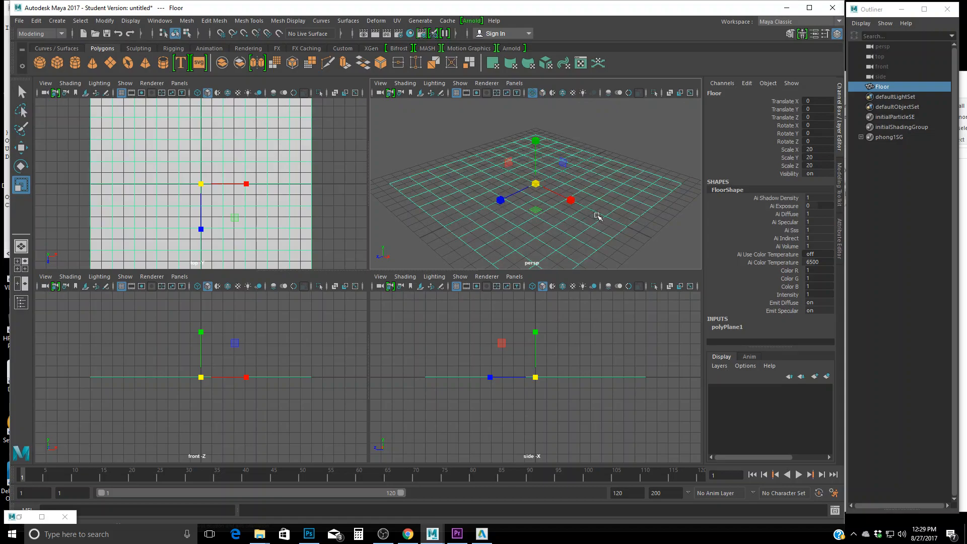
{"action": "left_click", "coordinate": [678, 160]}
{"action": "left_click_drag", "start_coordinate": [679, 159], "coordinate": [655, 204]}
{"action": "left_click", "coordinate": [668, 146]}
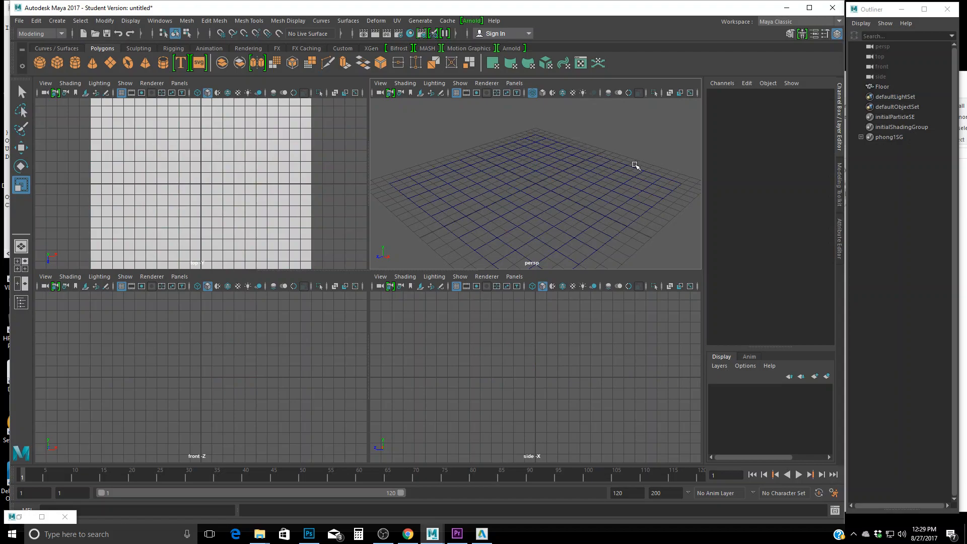
Step: Return the perspective view to textured display and set the scene's renderer to Maya Software
{"action": "key", "text": "5"}
{"action": "key", "text": "6"}
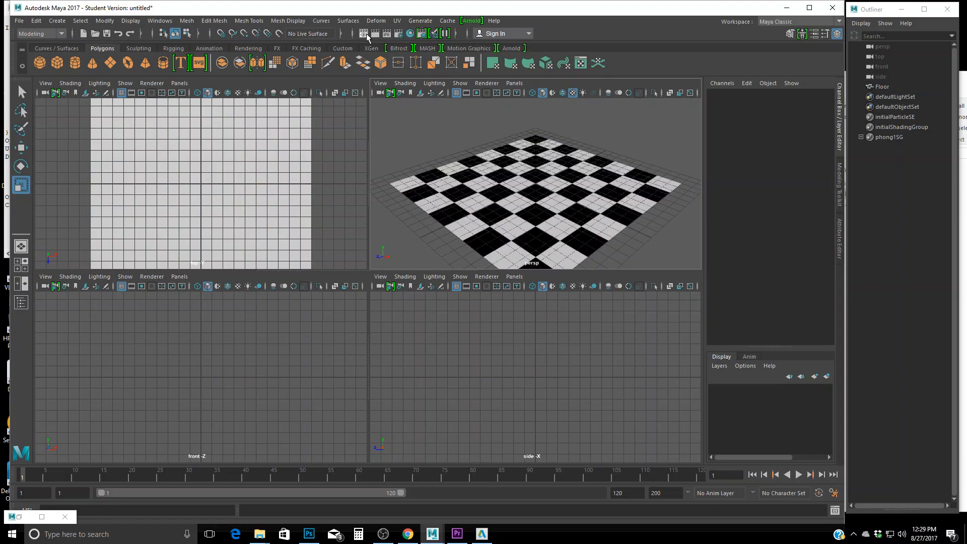
{"action": "left_click", "coordinate": [398, 34]}
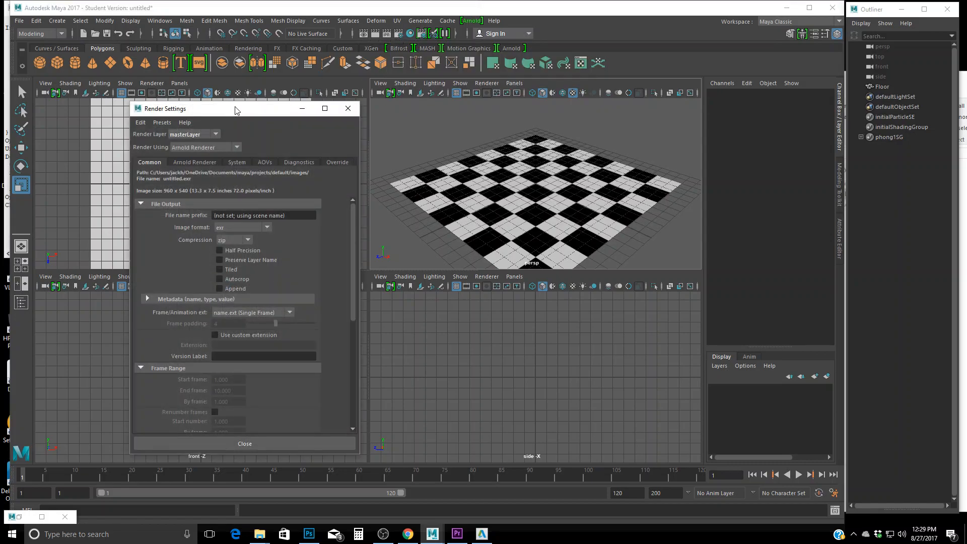
{"action": "left_click_drag", "start_coordinate": [233, 109], "coordinate": [314, 102]}
{"action": "left_click", "coordinate": [306, 140]}
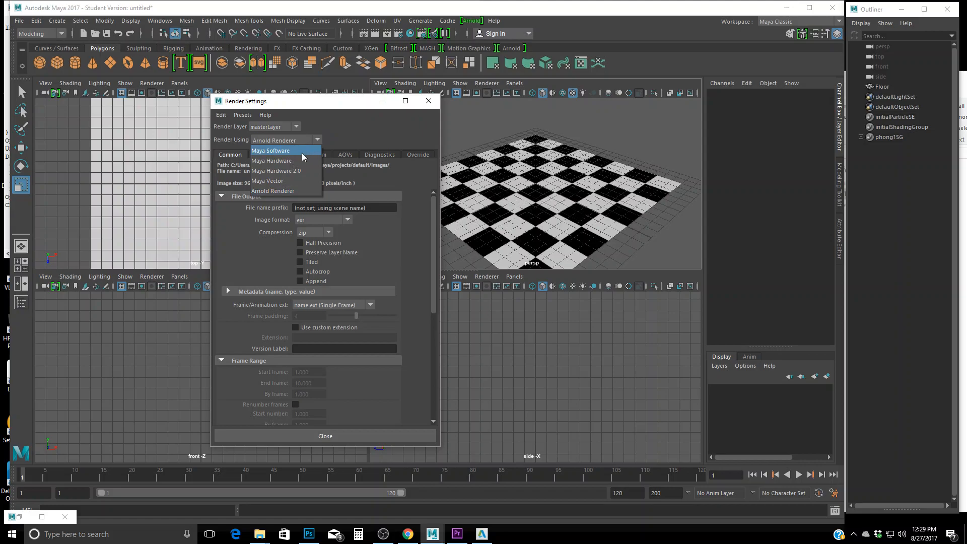
{"action": "left_click", "coordinate": [301, 153]}
{"action": "left_click", "coordinate": [361, 437]}
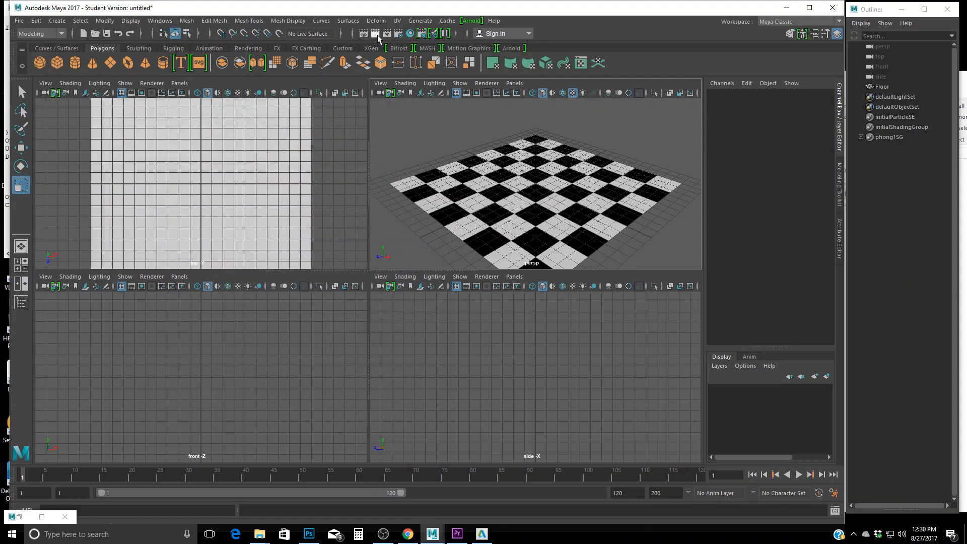
Step: Render the perspective view with Maya Software, switch the renderer to Maya Hardware and close the render window
{"action": "left_click", "coordinate": [376, 34]}
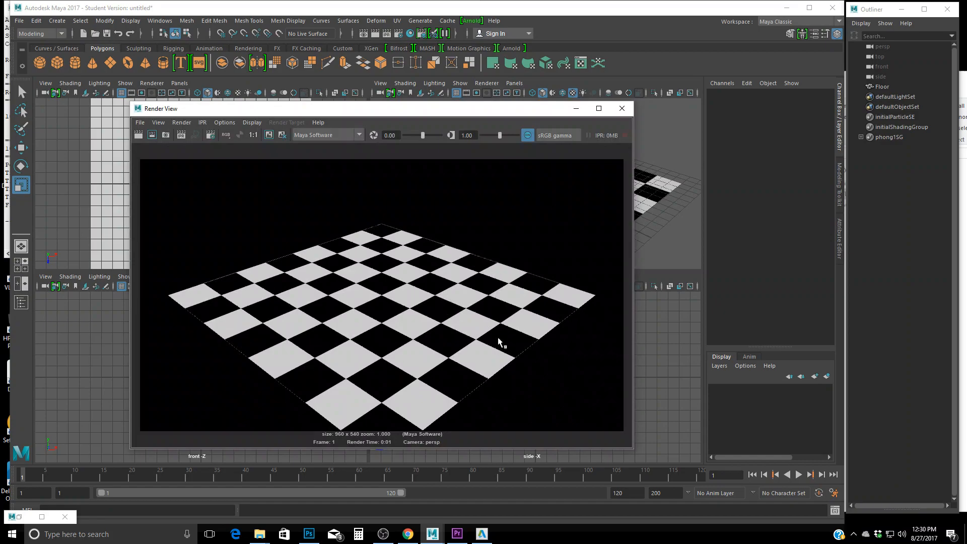
{"action": "left_click", "coordinate": [335, 135]}
{"action": "left_click", "coordinate": [343, 157]}
{"action": "left_click_drag", "start_coordinate": [491, 116], "coordinate": [551, 137]}
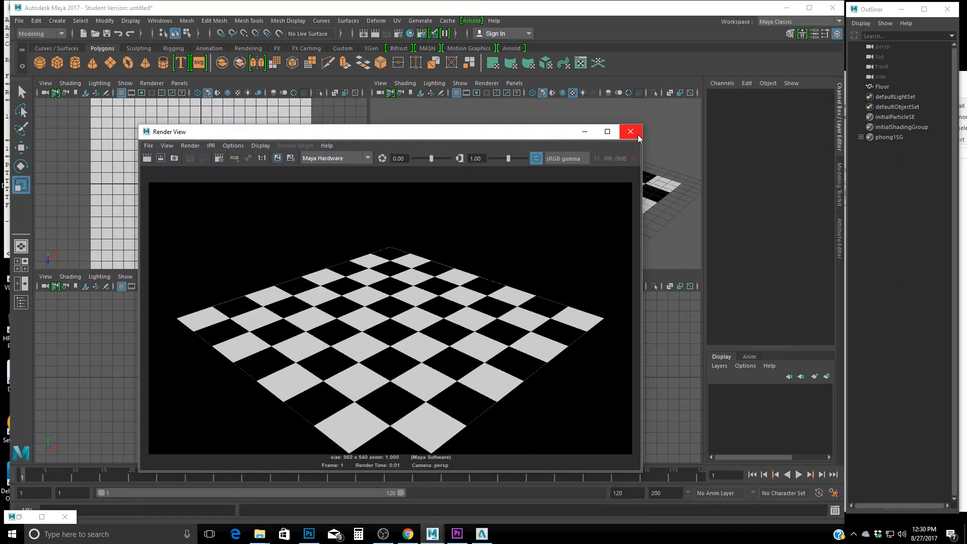
{"action": "left_click", "coordinate": [630, 132]}
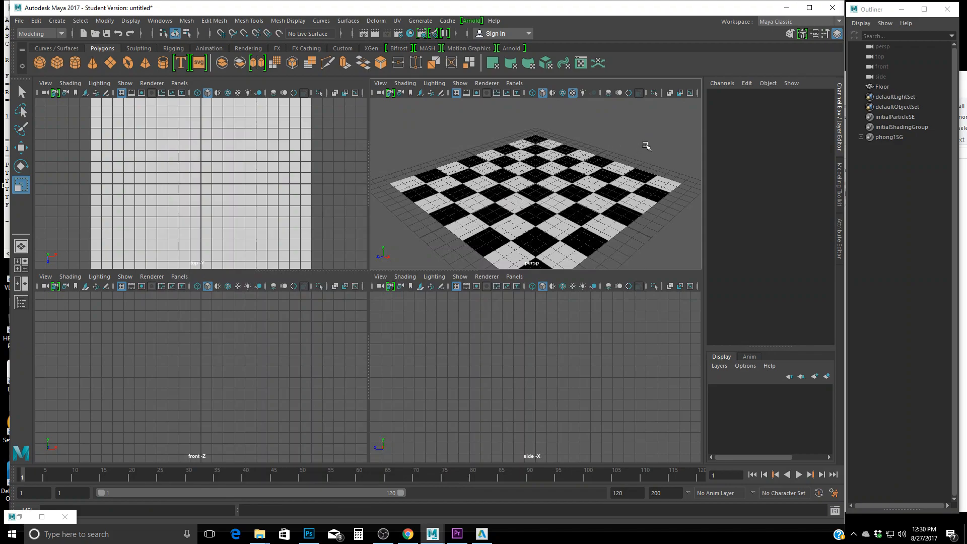
Step: Create a polygon sphere at the centre of the floor and scale it uniformly to about 1.56
{"action": "left_click", "coordinate": [580, 201]}
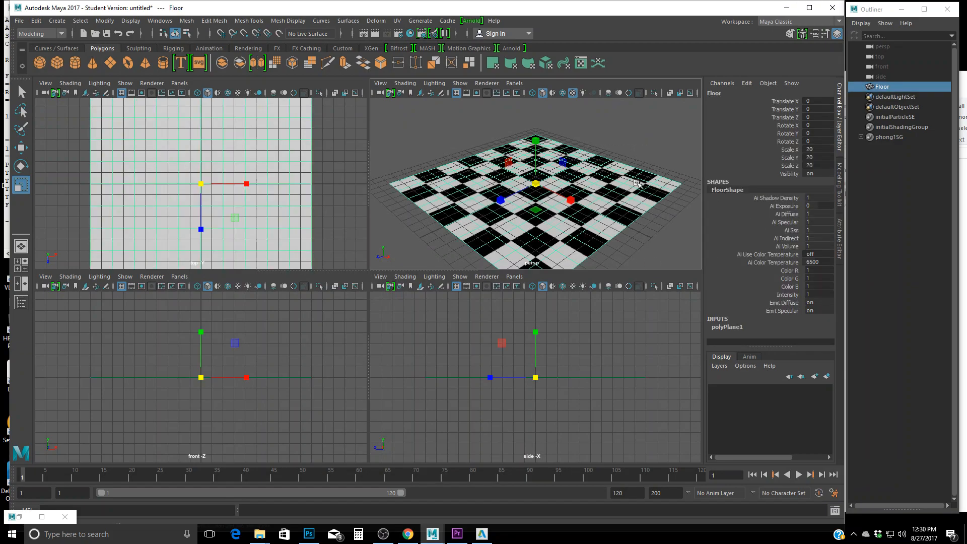
{"action": "left_click", "coordinate": [45, 64]}
{"action": "left_click_drag", "start_coordinate": [538, 185], "coordinate": [545, 185]}
{"action": "key", "text": "w"}
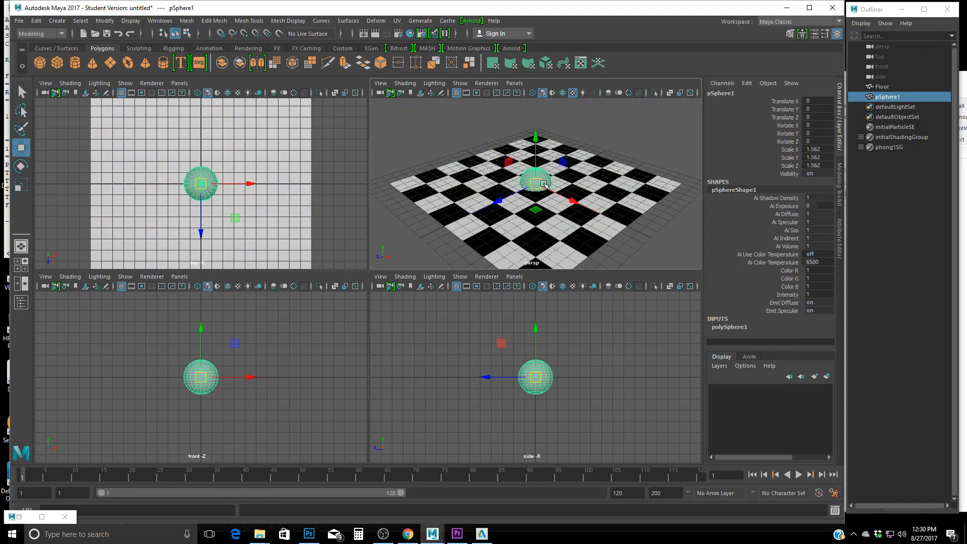
Step: Raise the sphere above the floor and shift it along X, to about X -3.9 and Y 1.96
{"action": "left_click_drag", "start_coordinate": [536, 143], "coordinate": [538, 116]}
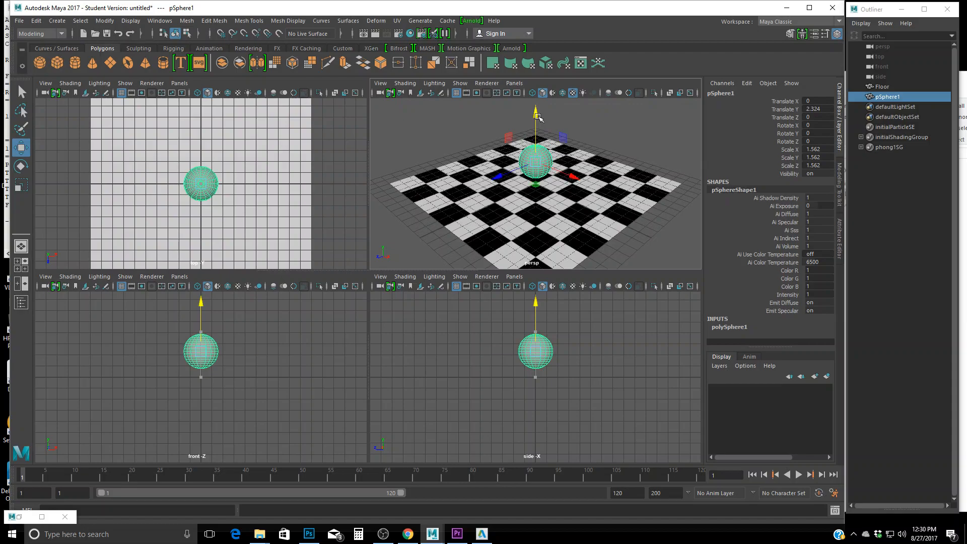
{"action": "left_click_drag", "start_coordinate": [570, 178], "coordinate": [550, 169]}
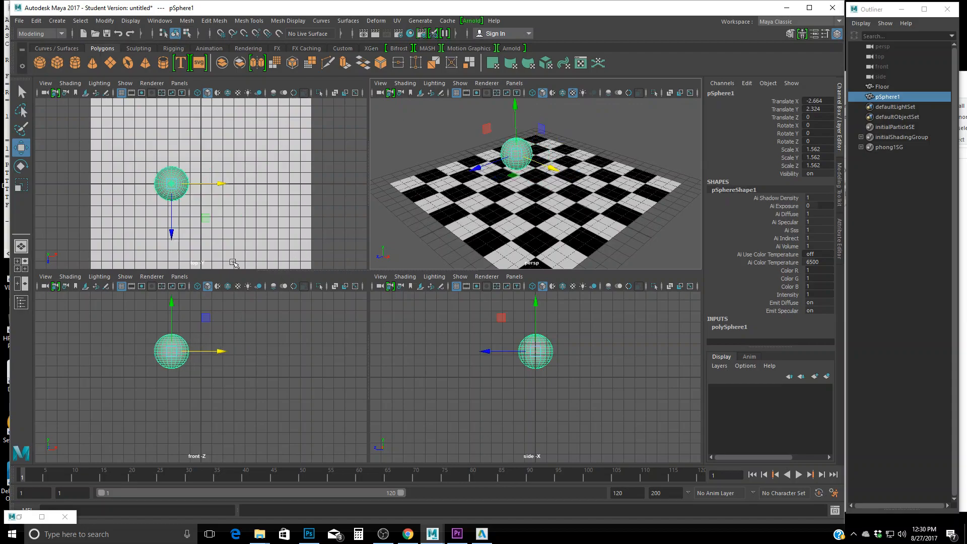
{"action": "left_click_drag", "start_coordinate": [171, 351], "coordinate": [159, 356]}
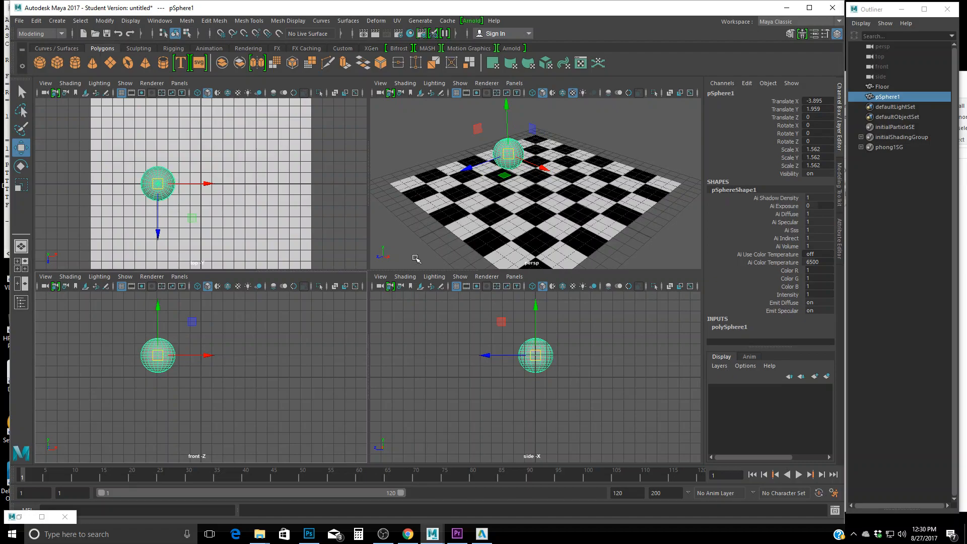
Step: Lower the sphere in the front view to rest on the floor, at about X -3.53 and Y 1.59
{"action": "left_click", "coordinate": [428, 174]}
{"action": "left_click_drag", "start_coordinate": [140, 322], "coordinate": [160, 359]}
{"action": "scroll", "coordinate": [131, 376], "scroll_direction": "up", "scroll_amount": 5}
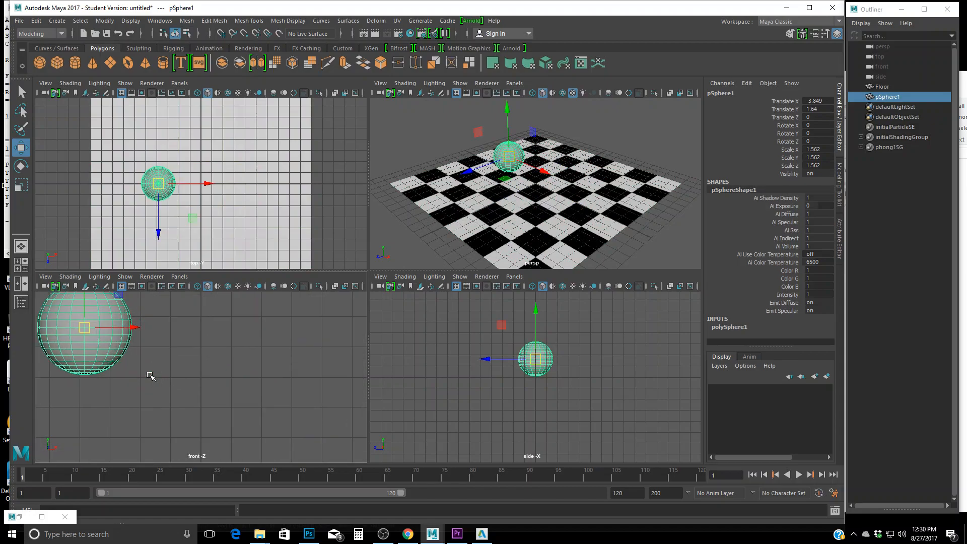
{"action": "left_click_drag", "start_coordinate": [86, 332], "coordinate": [131, 347]}
{"action": "scroll", "coordinate": [88, 353], "scroll_direction": "down", "scroll_amount": 4}
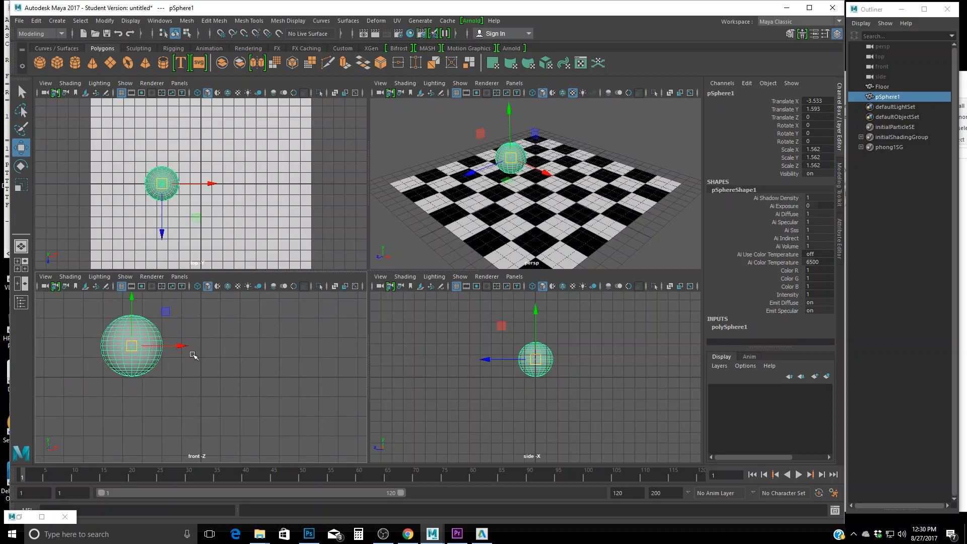
Step: Render the perspective view with Maya Hardware to check the sphere on the checker floor, and close the render window
{"action": "left_click", "coordinate": [637, 256]}
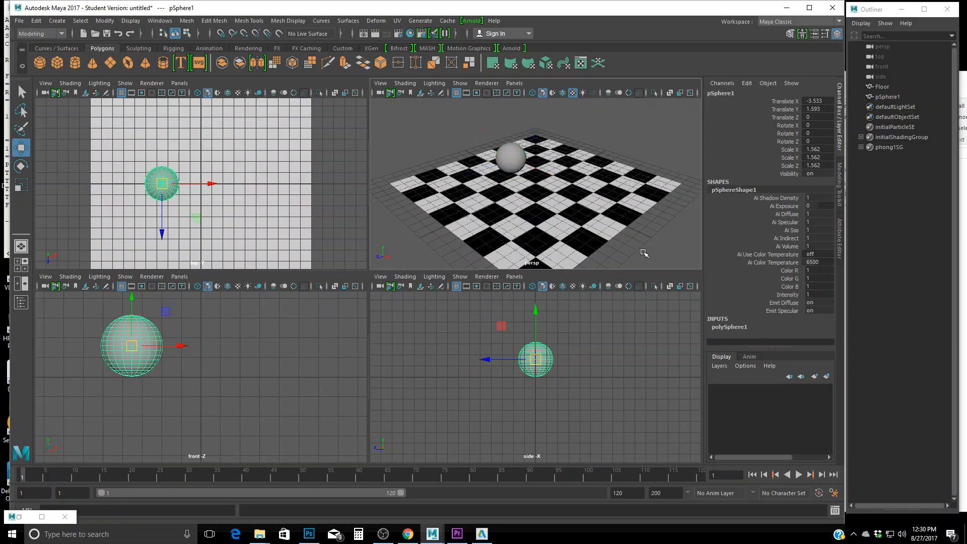
{"action": "left_click", "coordinate": [512, 152]}
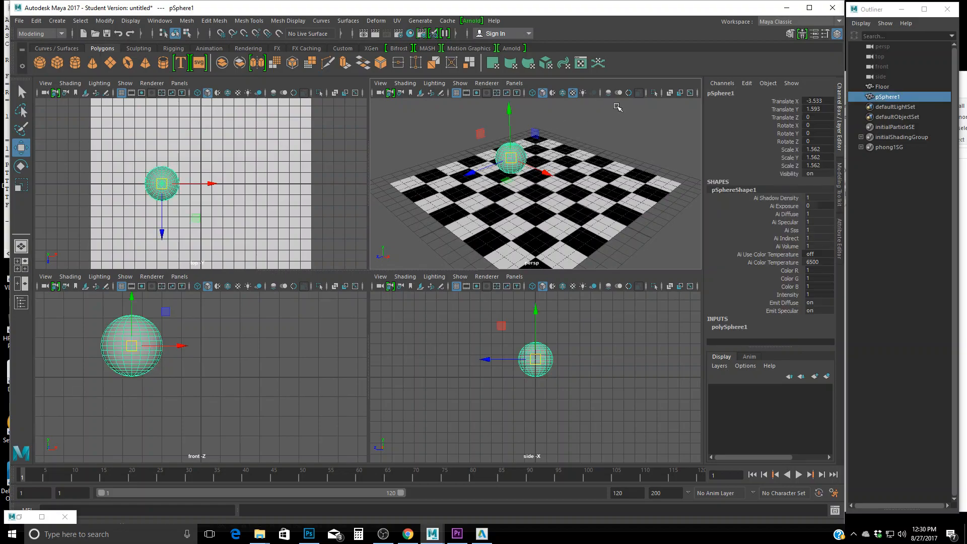
{"action": "left_click", "coordinate": [375, 35]}
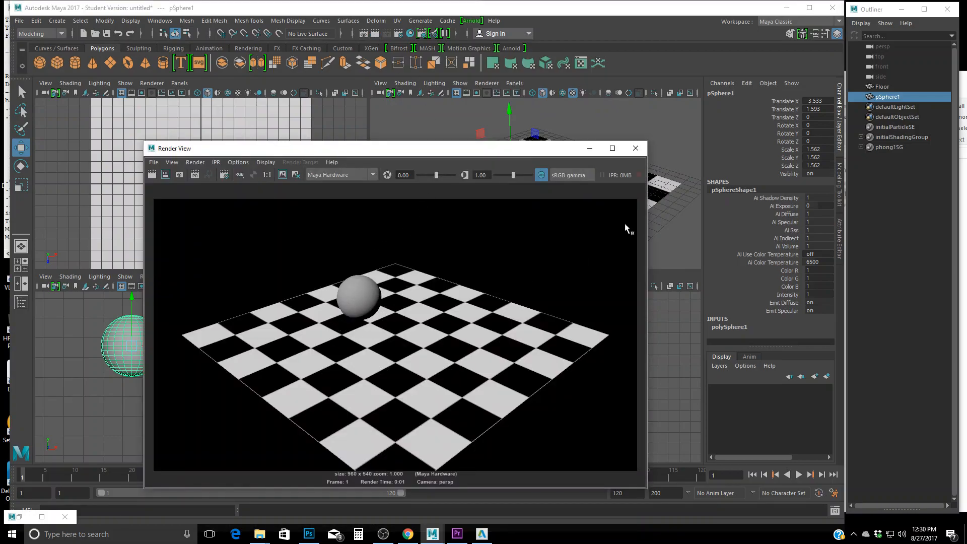
{"action": "left_click", "coordinate": [635, 148]}
{"action": "left_click", "coordinate": [575, 163]}
{"action": "left_click", "coordinate": [511, 159]}
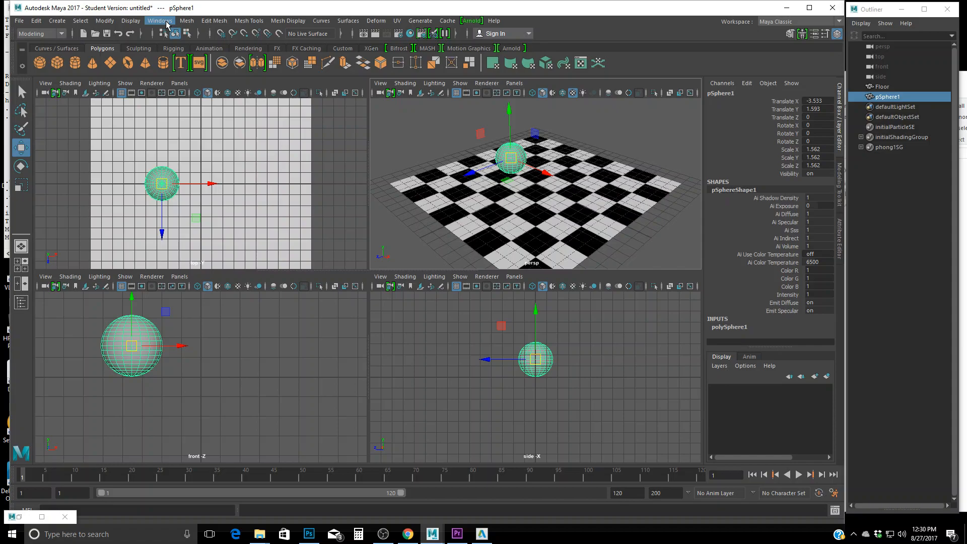
Step: Rename the sphere as "Beech ball" and correct the spelling to Beach_ball
{"action": "left_click", "coordinate": [897, 98]}
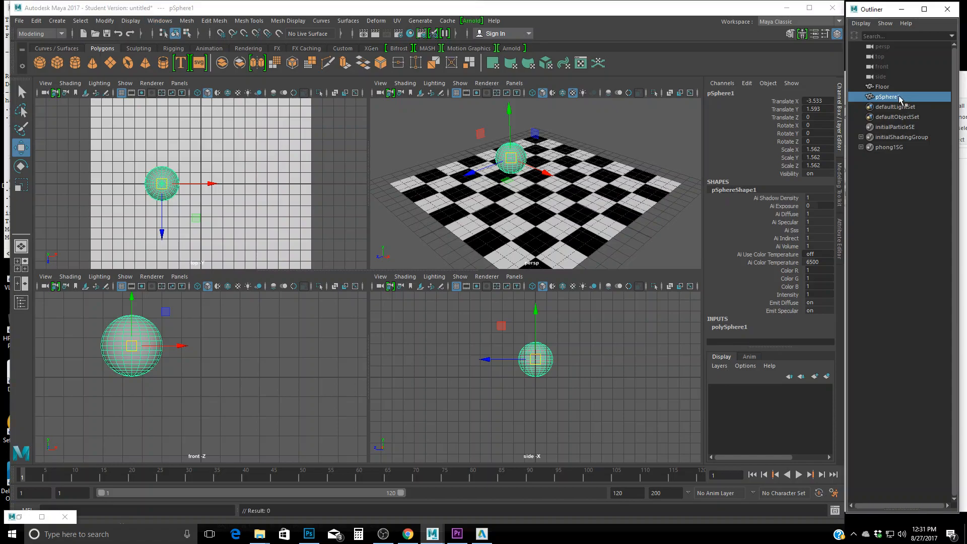
{"action": "double_click", "coordinate": [889, 98]}
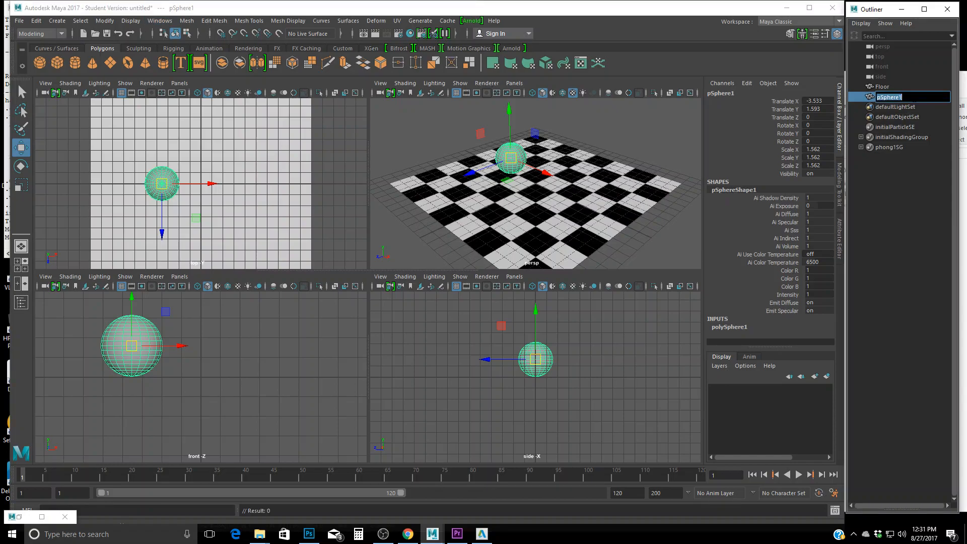
{"action": "type", "text": "Beech ball"}
{"action": "key", "text": "Return"}
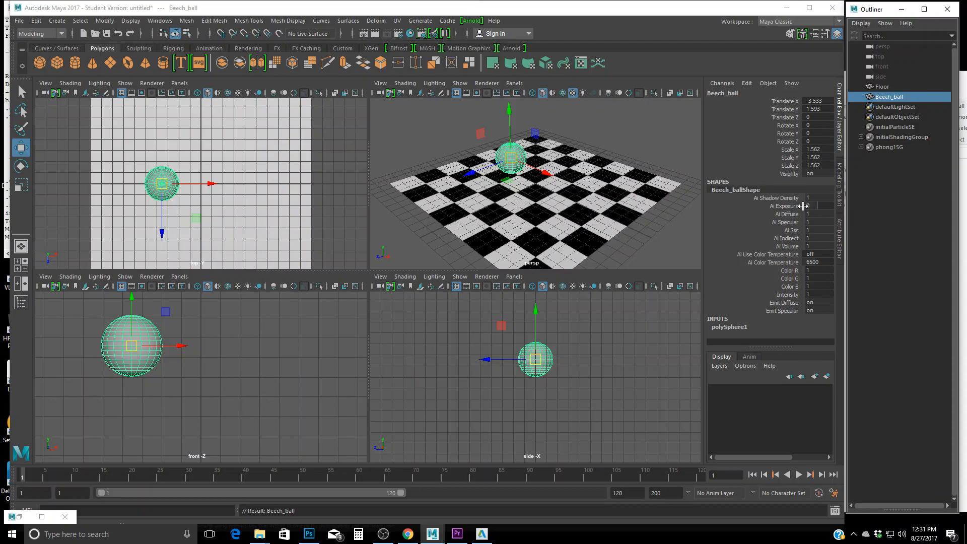
{"action": "left_click", "coordinate": [885, 100]}
{"action": "double_click", "coordinate": [886, 98]}
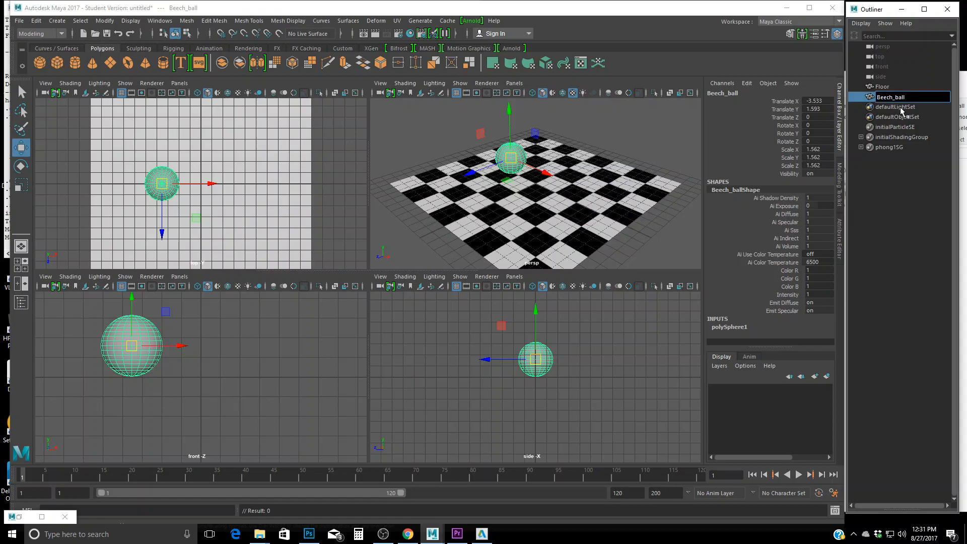
{"action": "type", "text": "a"}
{"action": "key", "text": "Return"}
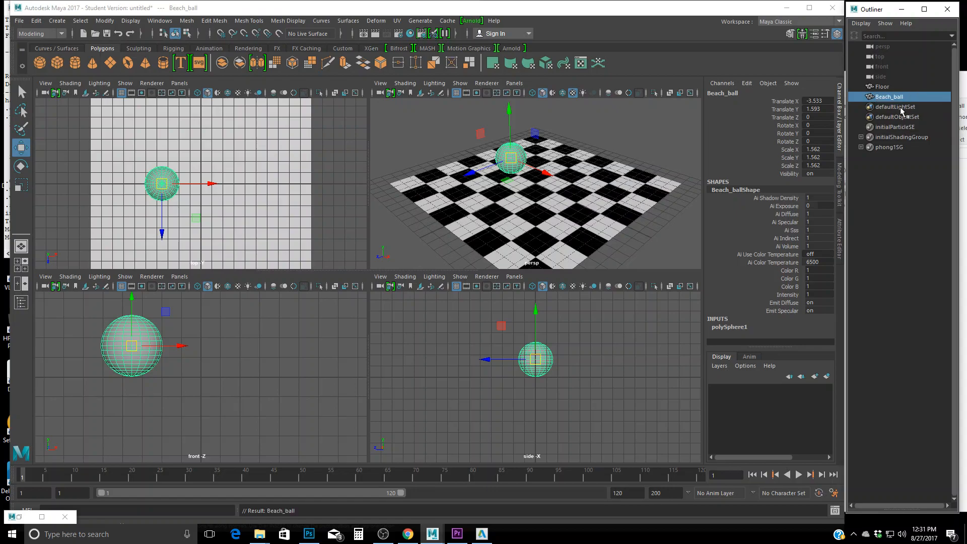
Step: Select the Beach_ball sphere in the perspective view and open the Hypershade
{"action": "left_click", "coordinate": [654, 221]}
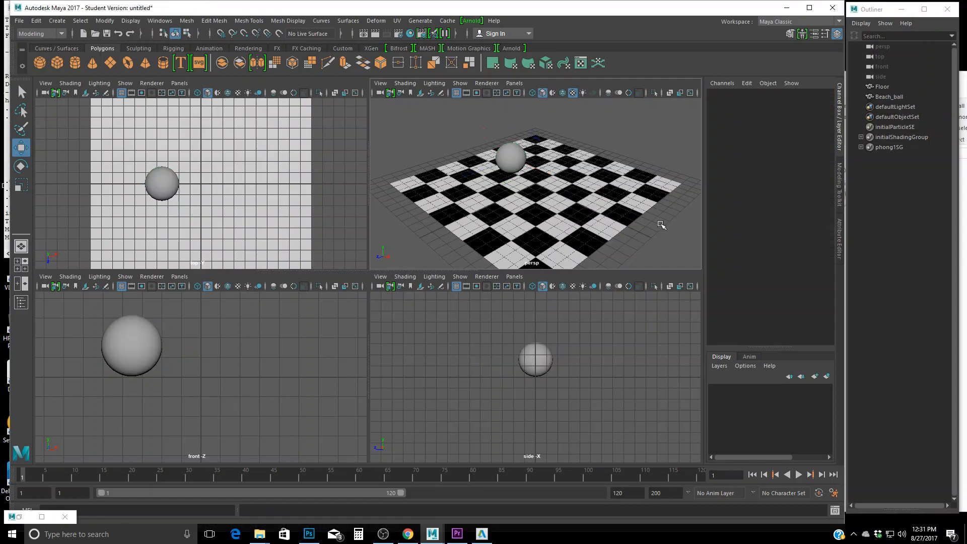
{"action": "left_click", "coordinate": [513, 160]}
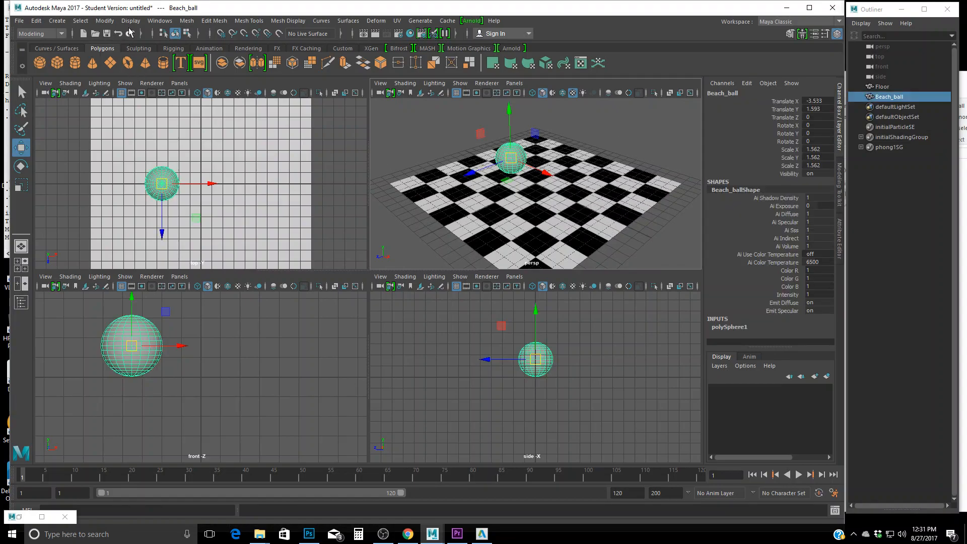
{"action": "left_click", "coordinate": [130, 21]}
{"action": "mouse_move", "coordinate": [160, 21]}
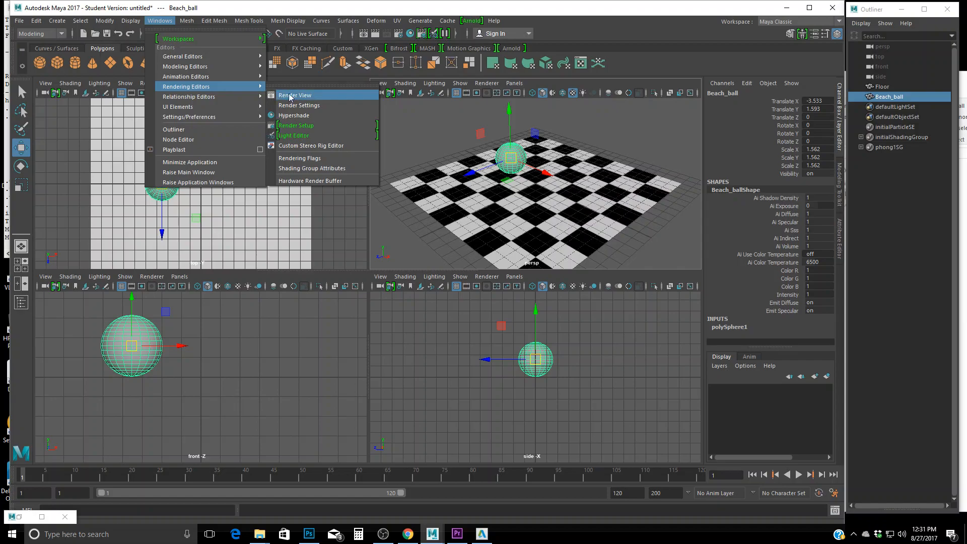
{"action": "left_click", "coordinate": [300, 116]}
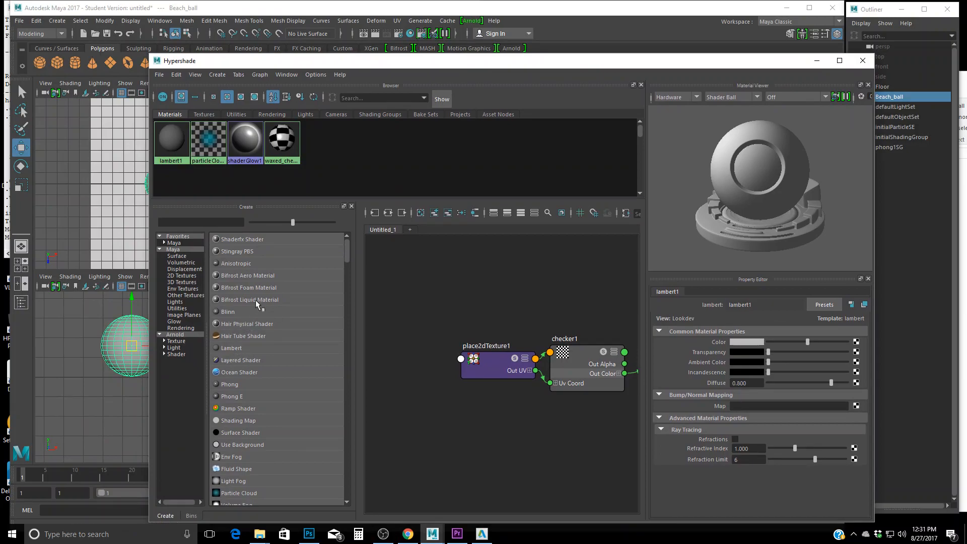
Step: Create a Blinn material and name it "beach ball"
{"action": "left_click", "coordinate": [228, 312]}
{"action": "left_click_drag", "start_coordinate": [427, 310], "coordinate": [421, 283]}
{"action": "double_click", "coordinate": [726, 304]}
{"action": "type", "text": "beach ball"}
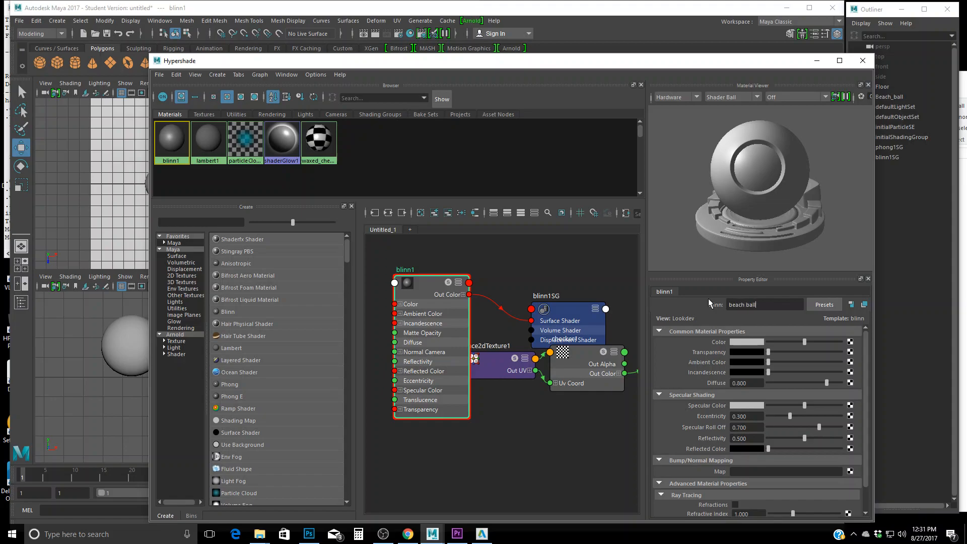
{"action": "key", "text": "Return"}
Step: Assign the beach_ball material to the sphere and clear the selection
{"action": "left_click_drag", "start_coordinate": [715, 62], "coordinate": [731, 202]}
{"action": "left_click", "coordinate": [510, 160]}
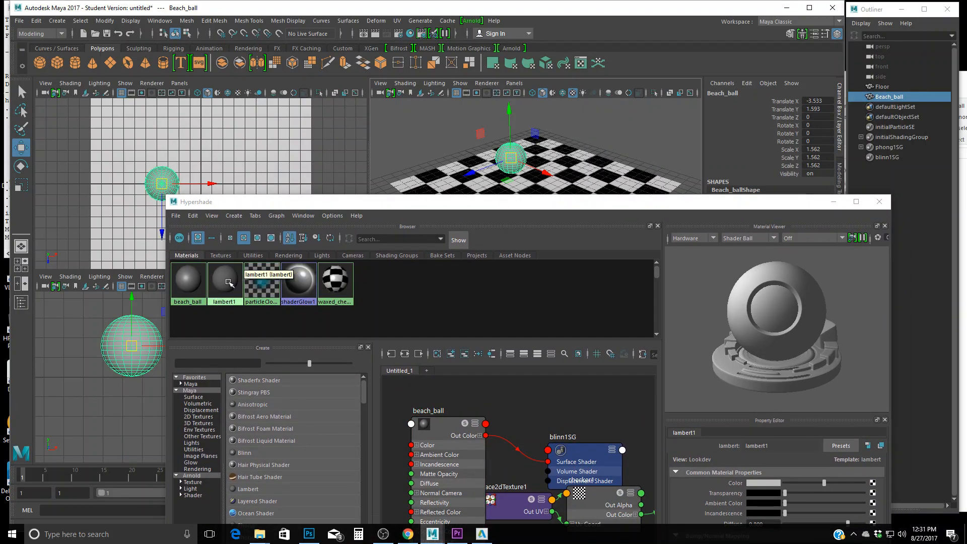
{"action": "right_click", "coordinate": [188, 282]}
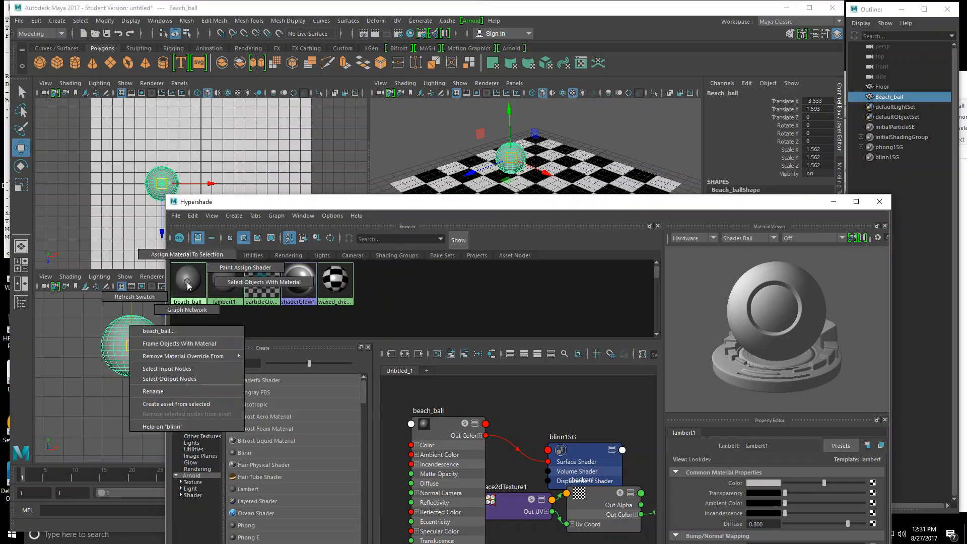
{"action": "left_click", "coordinate": [186, 254]}
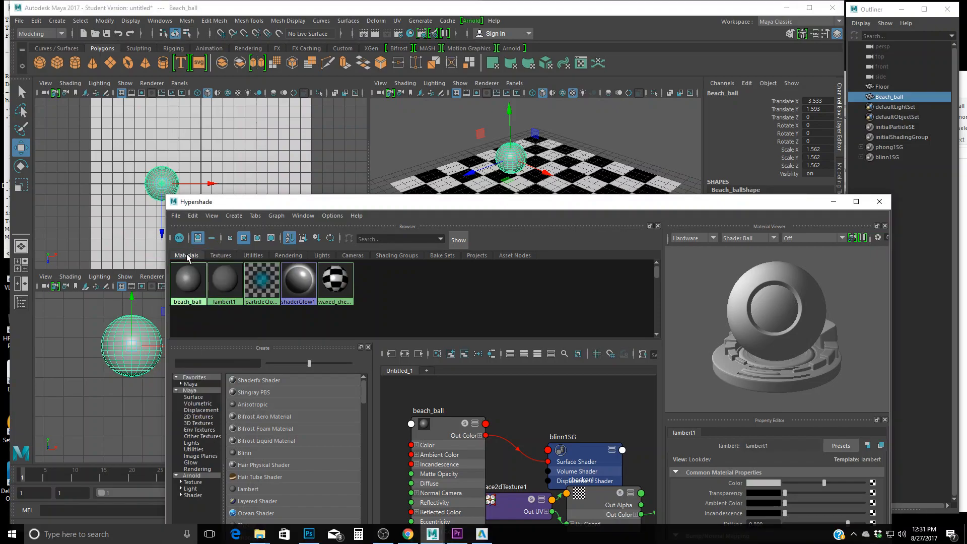
{"action": "left_click", "coordinate": [600, 148]}
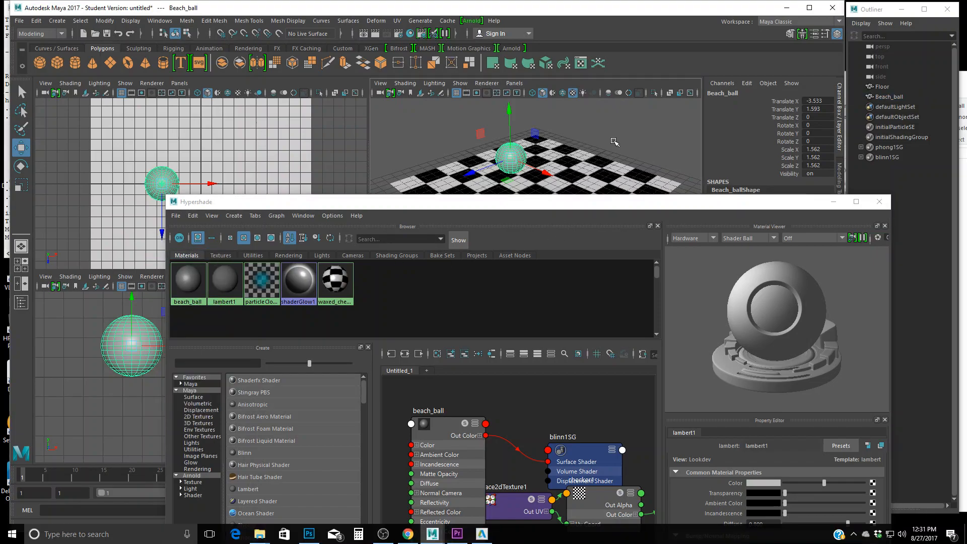
Step: Map a Ramp texture to the color of the lambert1 material
{"action": "left_click_drag", "start_coordinate": [558, 204], "coordinate": [414, 36]}
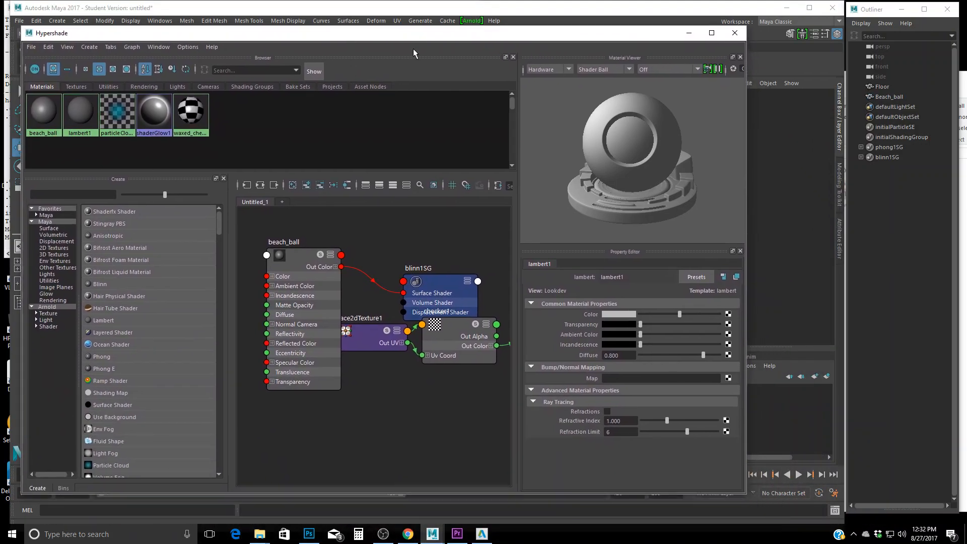
{"action": "left_click", "coordinate": [728, 314]}
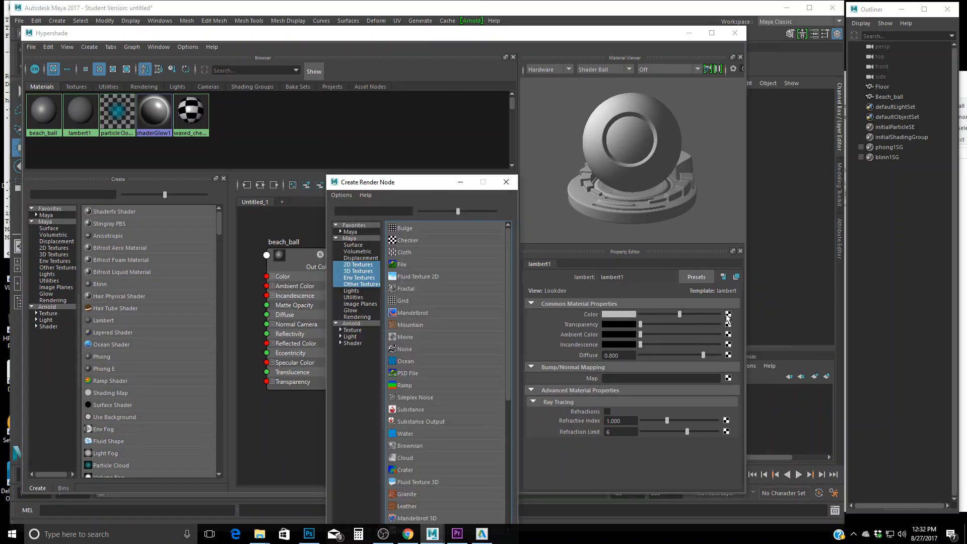
{"action": "left_click_drag", "start_coordinate": [412, 186], "coordinate": [445, 87]}
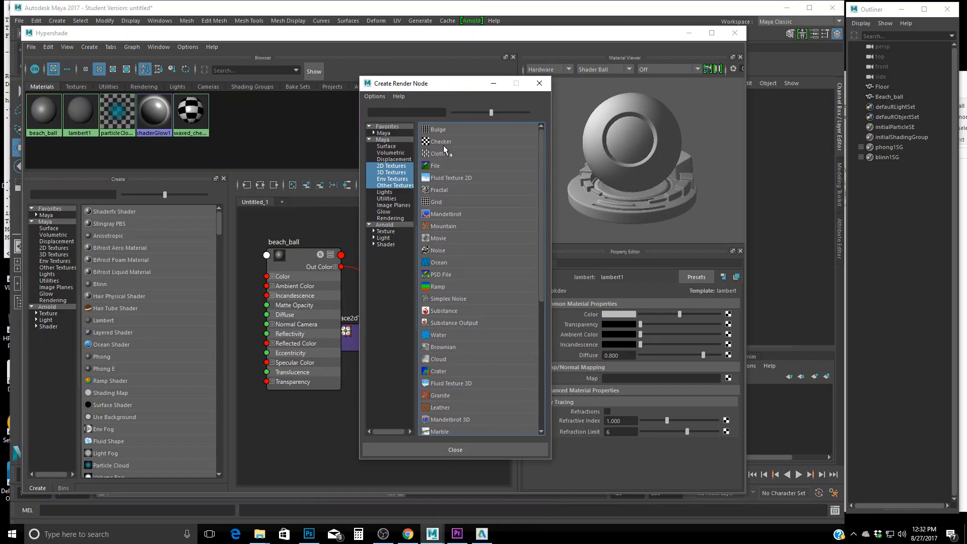
{"action": "left_click", "coordinate": [434, 286]}
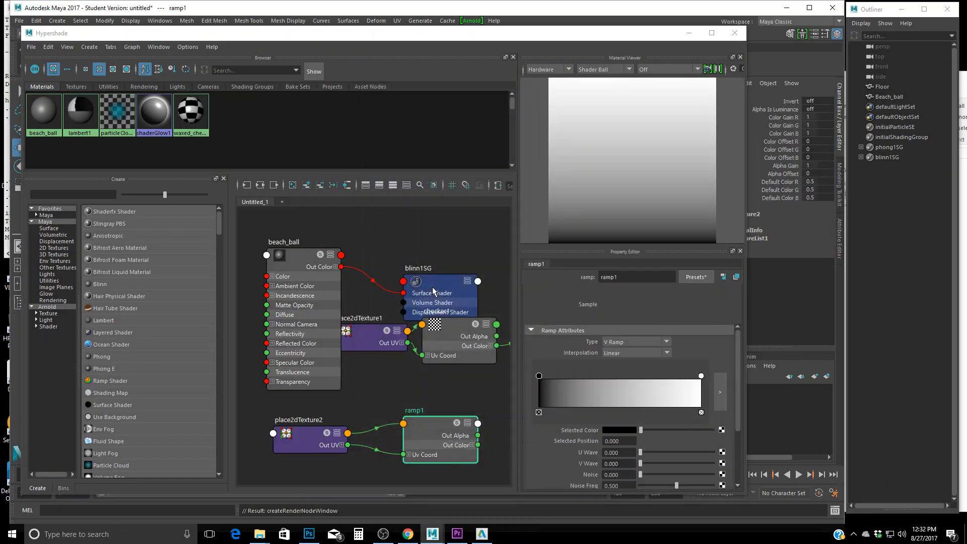
Step: Add two intermediate color markers to the ramp, the first at about 0.316, and color the marker at the start red
{"action": "left_click", "coordinate": [589, 395]}
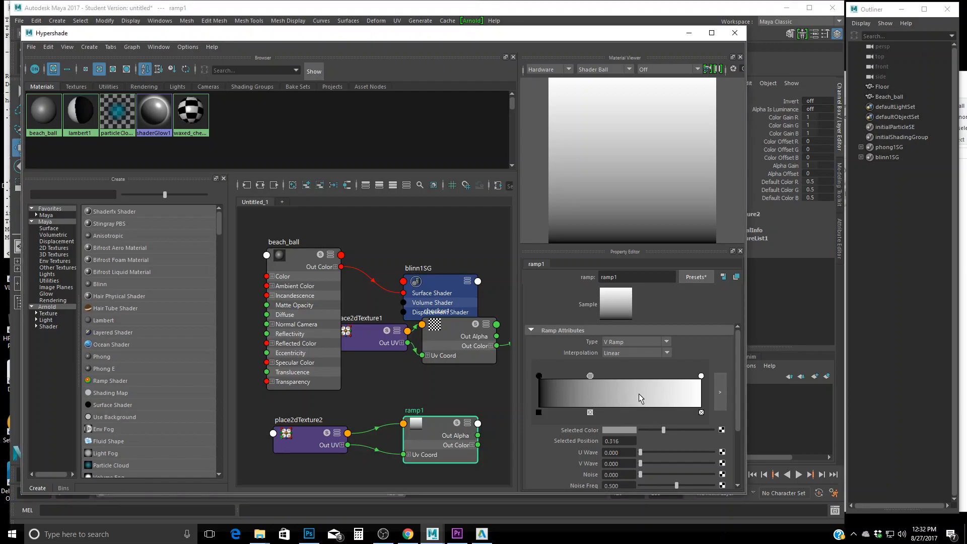
{"action": "left_click", "coordinate": [648, 392]}
{"action": "left_click", "coordinate": [539, 376]}
{"action": "left_click", "coordinate": [617, 430]}
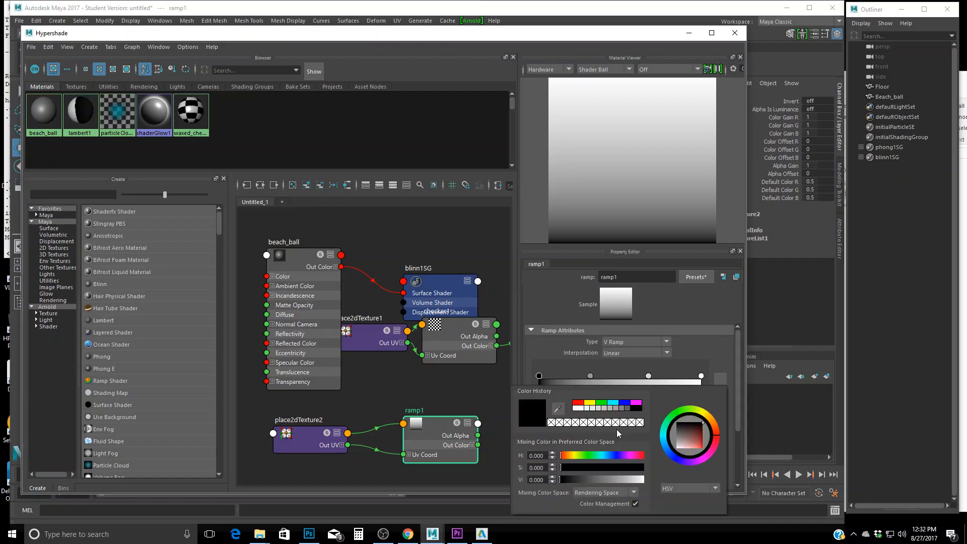
{"action": "left_click", "coordinate": [577, 402]}
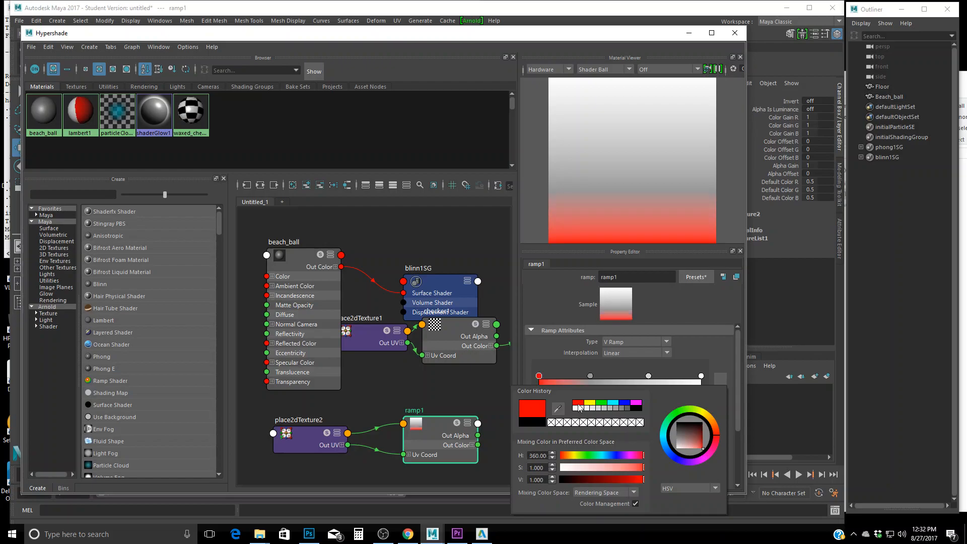
Step: Color the ramp's second marker yellow and its third marker blue, leaving the end marker white
{"action": "left_click", "coordinate": [590, 376]}
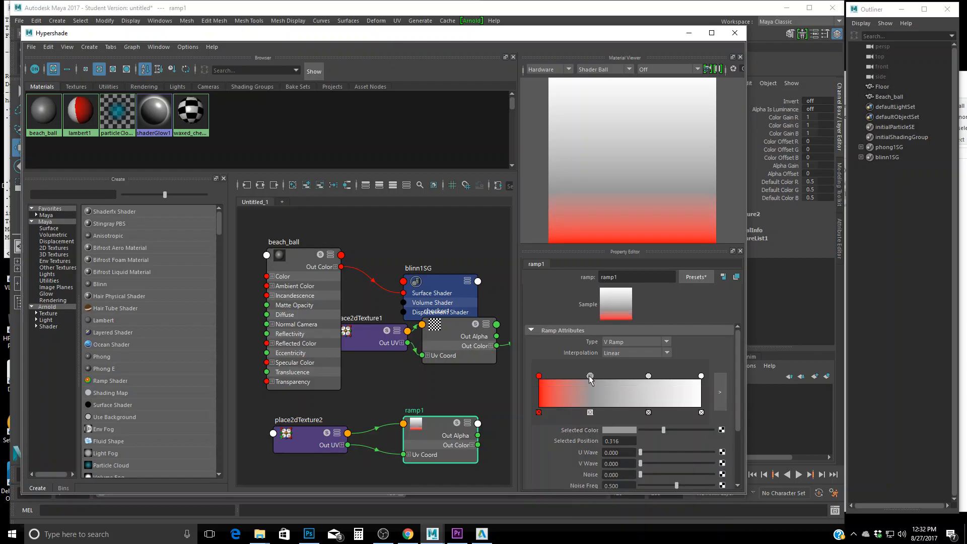
{"action": "left_click", "coordinate": [618, 430]}
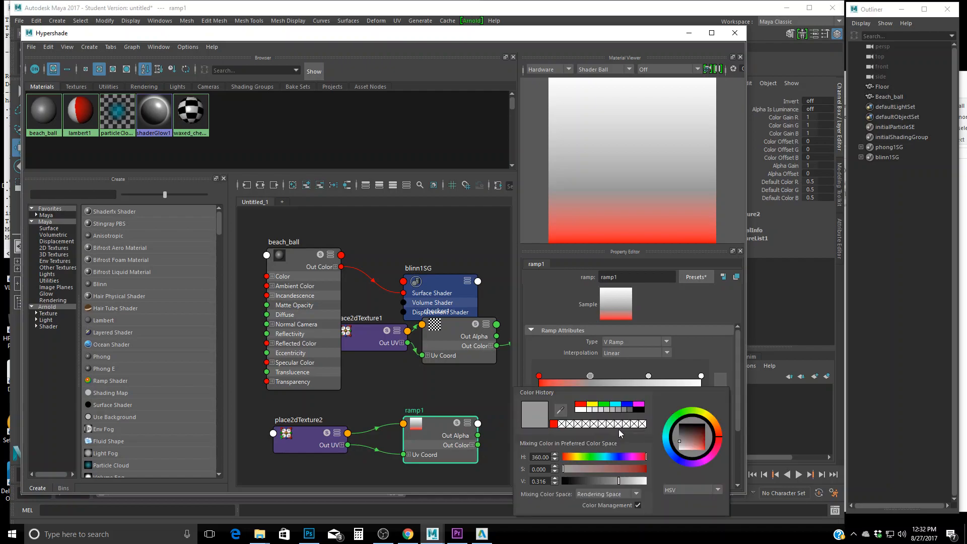
{"action": "left_click", "coordinate": [592, 405]}
{"action": "left_click", "coordinate": [648, 376]}
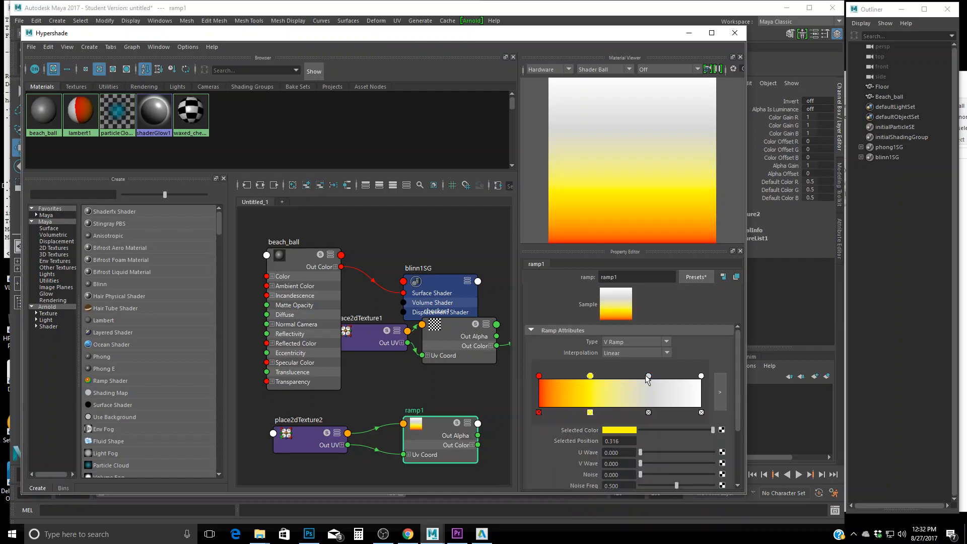
{"action": "left_click", "coordinate": [622, 430]}
{"action": "left_click", "coordinate": [611, 405]}
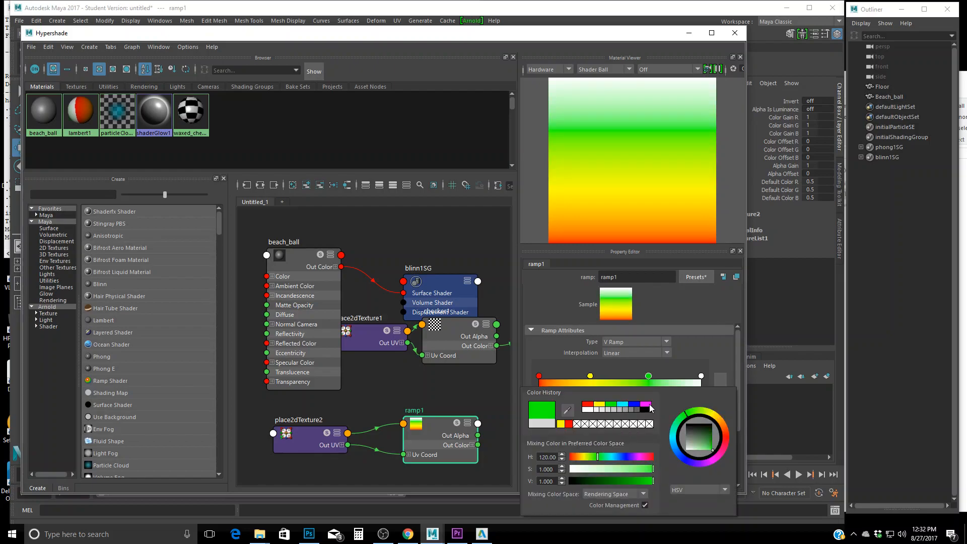
{"action": "left_click", "coordinate": [634, 404]}
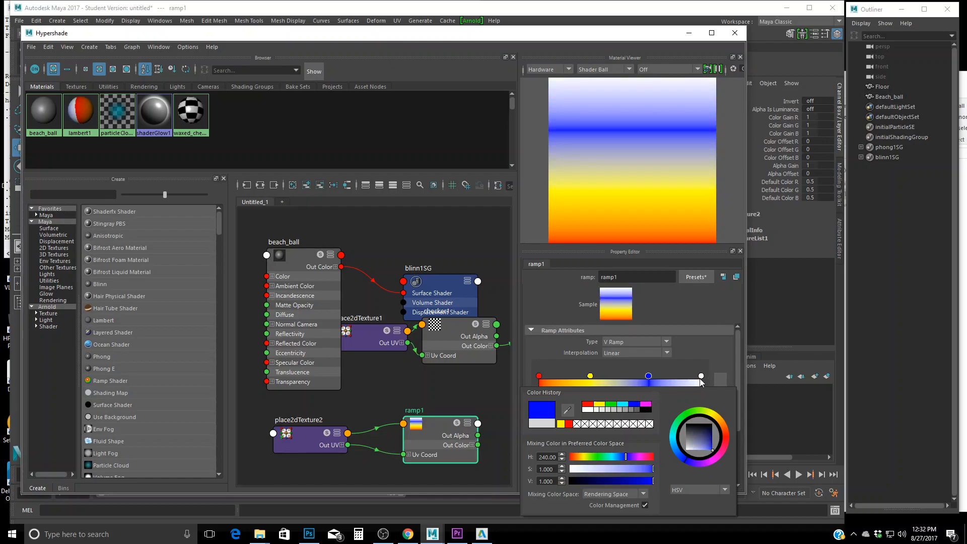
{"action": "left_click", "coordinate": [700, 376]}
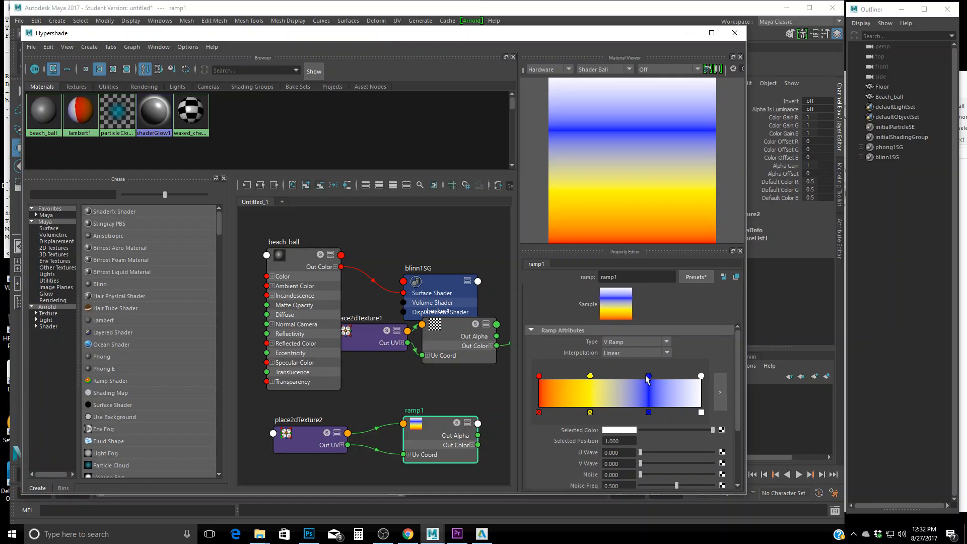
Step: Shift the yellow, blue and white ramp markers toward the start and set the yellow marker's position to 0.25
{"action": "left_click_drag", "start_coordinate": [590, 375], "coordinate": [565, 376]}
{"action": "left_click_drag", "start_coordinate": [648, 375], "coordinate": [616, 376]}
{"action": "left_click_drag", "start_coordinate": [701, 375], "coordinate": [660, 375]}
{"action": "left_click_drag", "start_coordinate": [564, 376], "coordinate": [570, 376]}
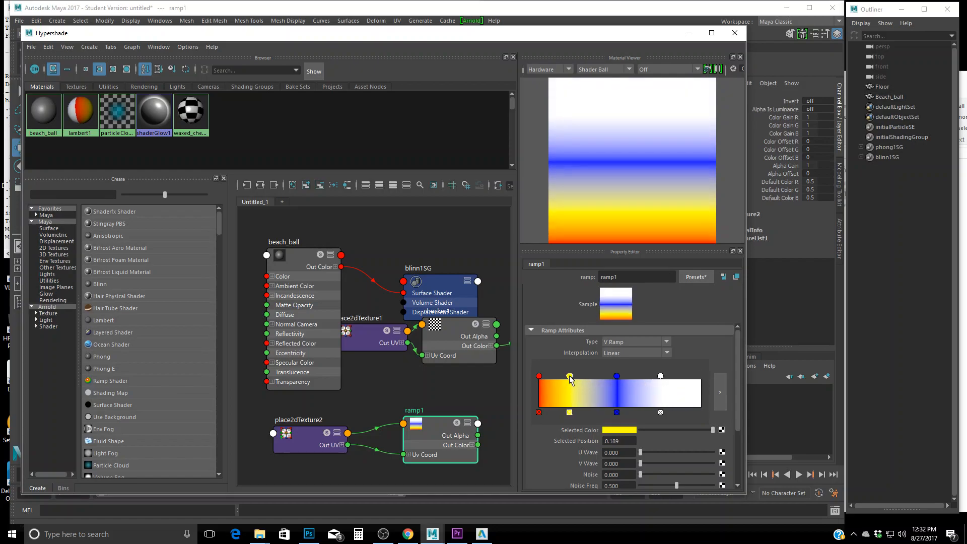
{"action": "left_click_drag", "start_coordinate": [622, 442], "coordinate": [593, 442]}
{"action": "key", "text": "Return"}
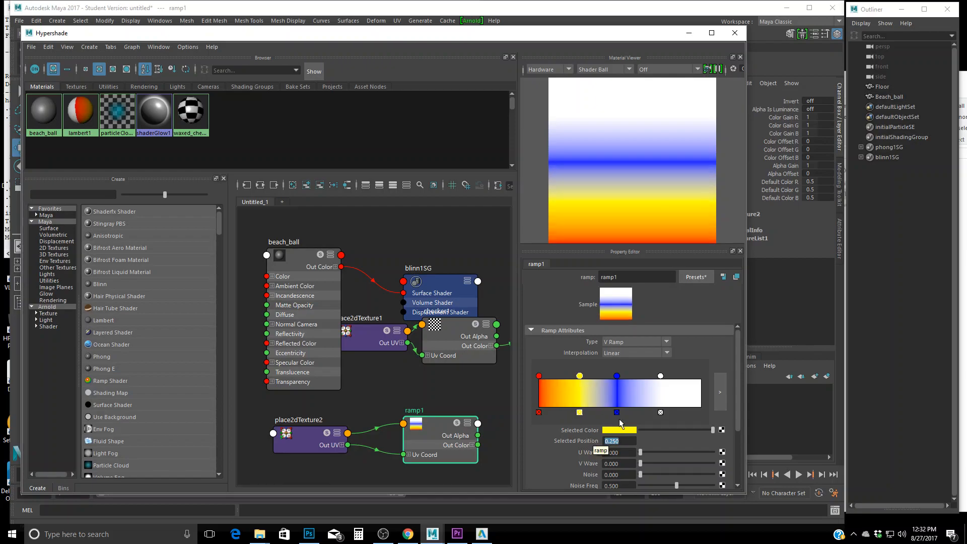
Step: Set the blue ramp marker's position to 0.5 and the white marker's position to 0.75
{"action": "left_click", "coordinate": [616, 376]}
{"action": "left_click_drag", "start_coordinate": [617, 376], "coordinate": [620, 376]}
{"action": "left_click_drag", "start_coordinate": [628, 441], "coordinate": [589, 437]}
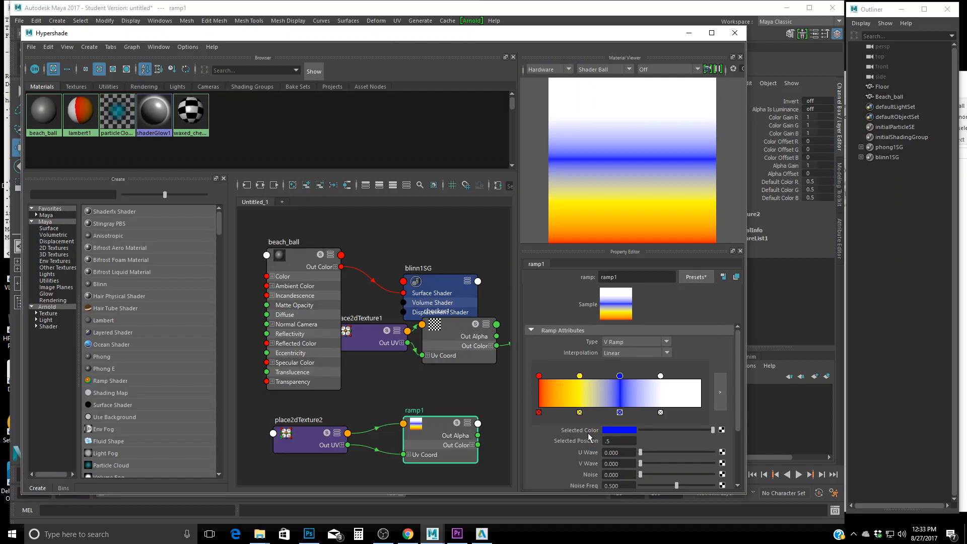
{"action": "left_click_drag", "start_coordinate": [660, 375], "coordinate": [655, 376]}
{"action": "left_click_drag", "start_coordinate": [622, 442], "coordinate": [585, 437]}
{"action": "type", "text": ".75"}
{"action": "key", "text": "Return"}
Step: Assign the lambert1 material to the Beach_ball sphere in the perspective view and clear the selection
{"action": "left_click_drag", "start_coordinate": [522, 34], "coordinate": [592, 133]}
{"action": "left_click_drag", "start_coordinate": [393, 131], "coordinate": [454, 220]}
{"action": "left_click", "coordinate": [509, 154]}
{"action": "left_click", "coordinate": [510, 154]}
{"action": "right_click_drag", "start_coordinate": [217, 294], "coordinate": [217, 267]}
{"action": "left_click", "coordinate": [620, 174]}
{"action": "scroll", "coordinate": [547, 165], "scroll_direction": "up", "scroll_amount": 5}
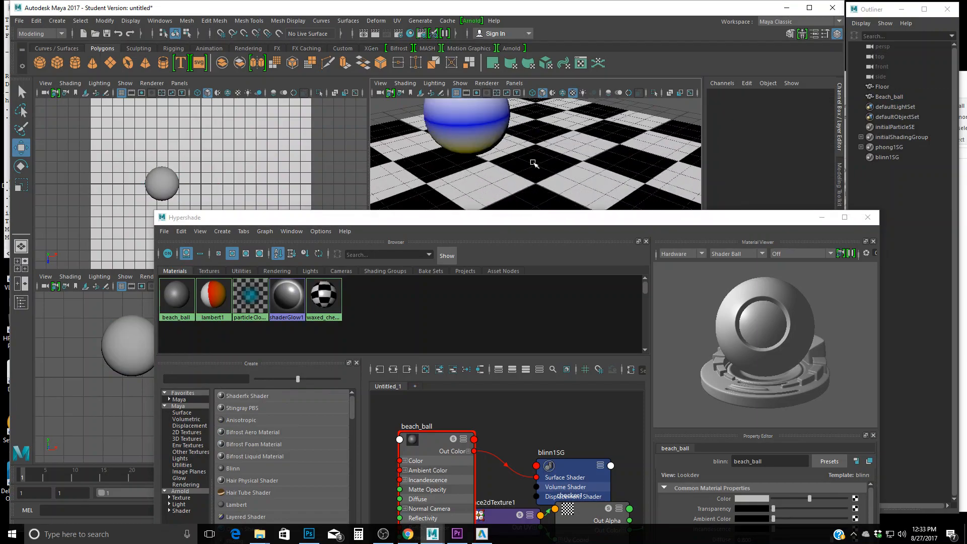
Step: Inspect the lambert1 material and the ramp connected to its color
{"action": "left_click_drag", "start_coordinate": [511, 225], "coordinate": [399, 76]}
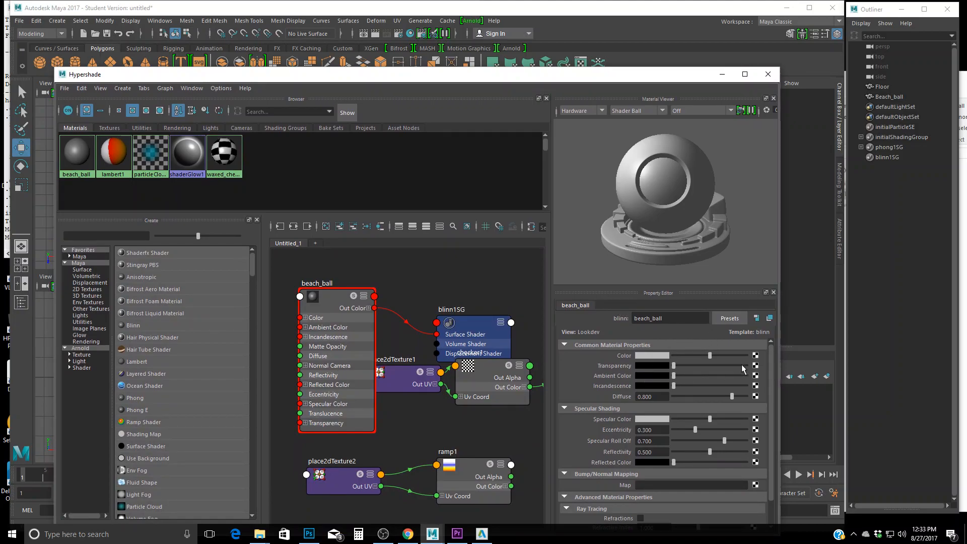
{"action": "left_click", "coordinate": [112, 152]}
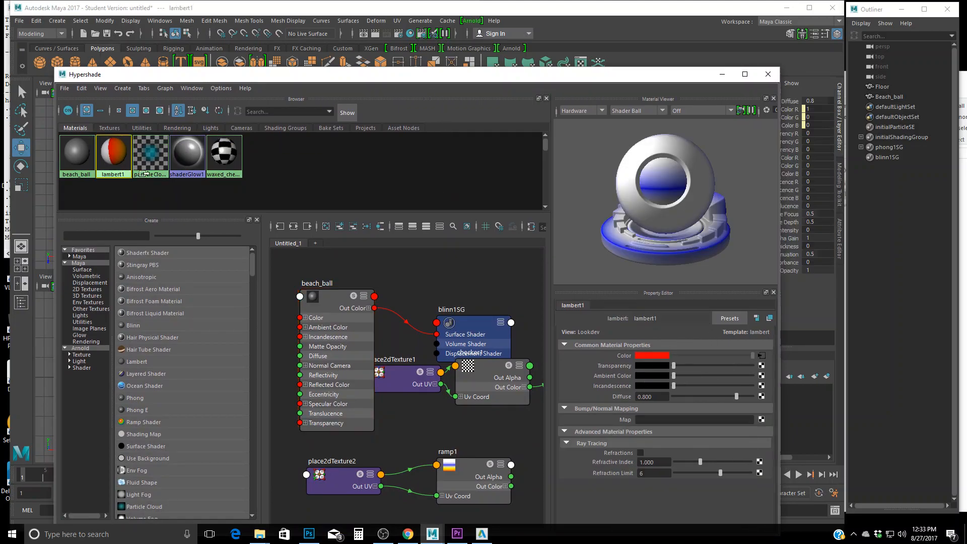
{"action": "left_click", "coordinate": [761, 356]}
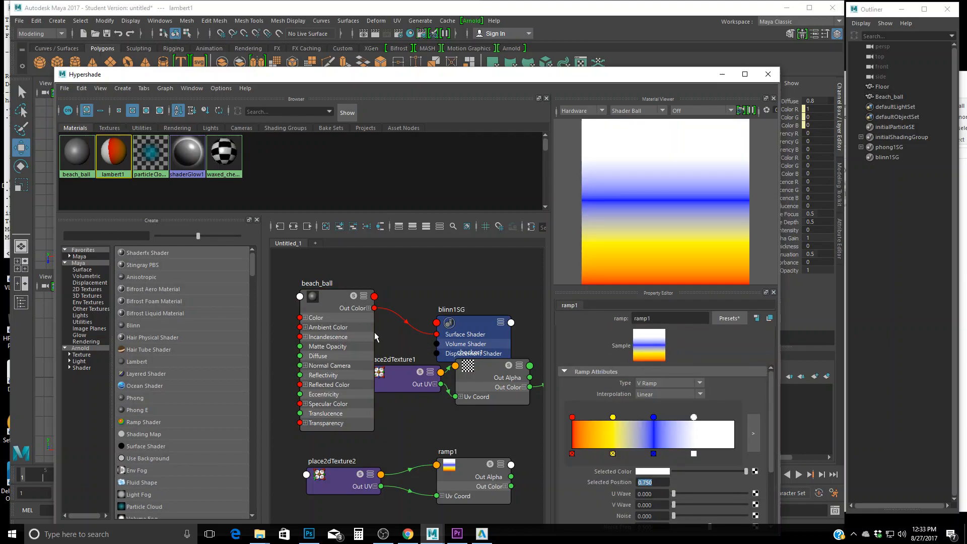
Step: Rearrange the beach_ball and blinn1SG nodes in the graph so that blinn1SG clears the checker1 node
{"action": "scroll", "coordinate": [376, 336], "scroll_direction": "down", "scroll_amount": 3}
{"action": "left_click_drag", "start_coordinate": [356, 340], "coordinate": [338, 325]}
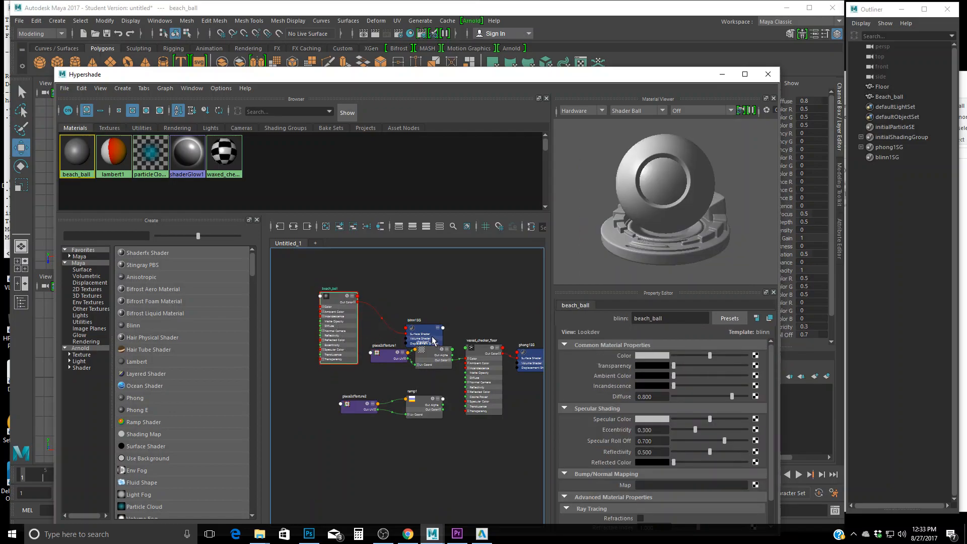
{"action": "left_click_drag", "start_coordinate": [423, 333], "coordinate": [423, 317]}
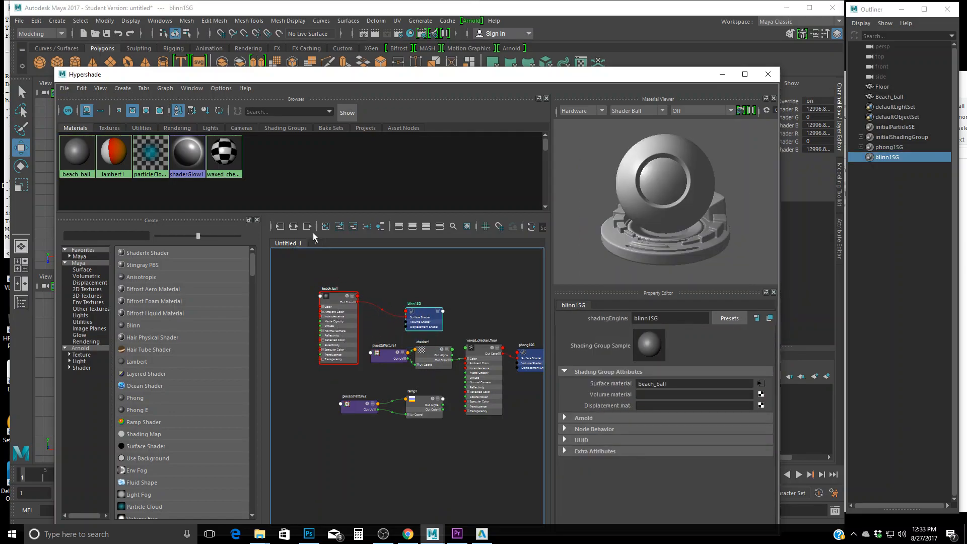
Step: Recheck the lambert1 color and create a polygon cylinder at the floor's center to compare its default material with the ball
{"action": "left_click", "coordinate": [123, 160]}
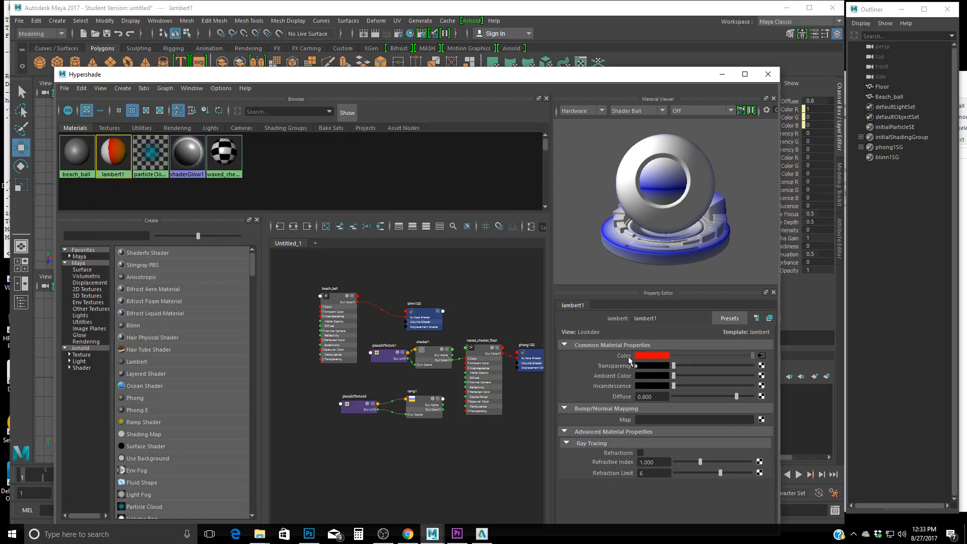
{"action": "left_click_drag", "start_coordinate": [497, 83], "coordinate": [579, 278]}
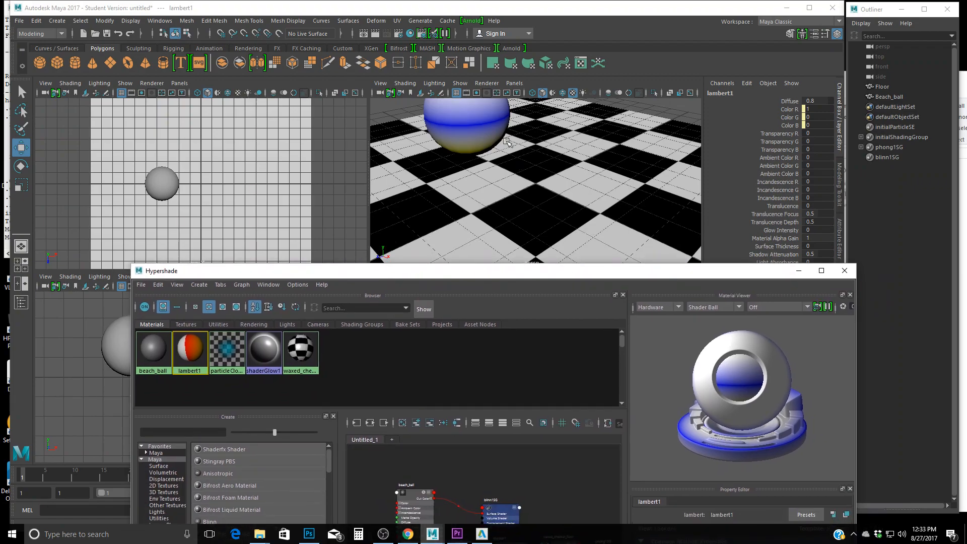
{"action": "left_click", "coordinate": [485, 130]}
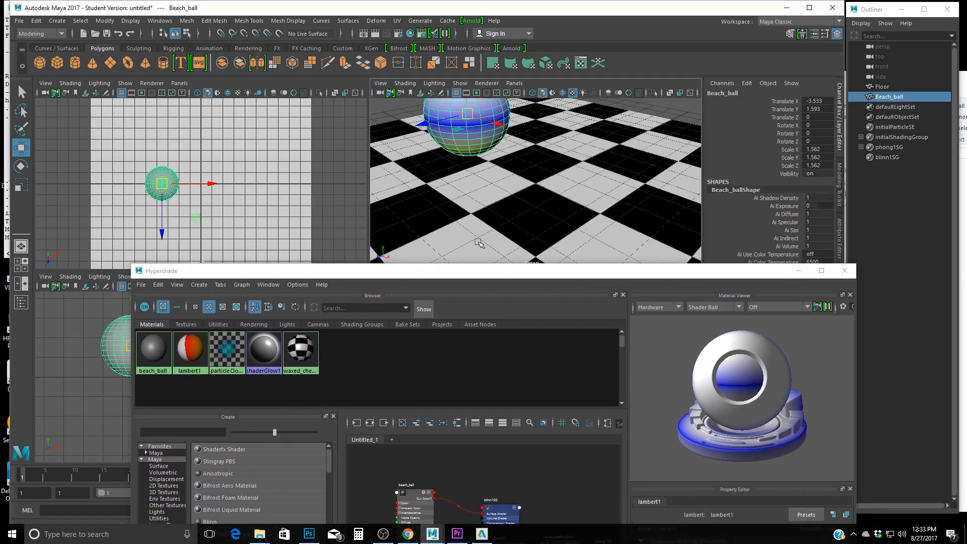
{"action": "left_click", "coordinate": [74, 64]}
{"action": "left_click", "coordinate": [609, 194]}
{"action": "left_click_drag", "start_coordinate": [545, 111], "coordinate": [545, 100]}
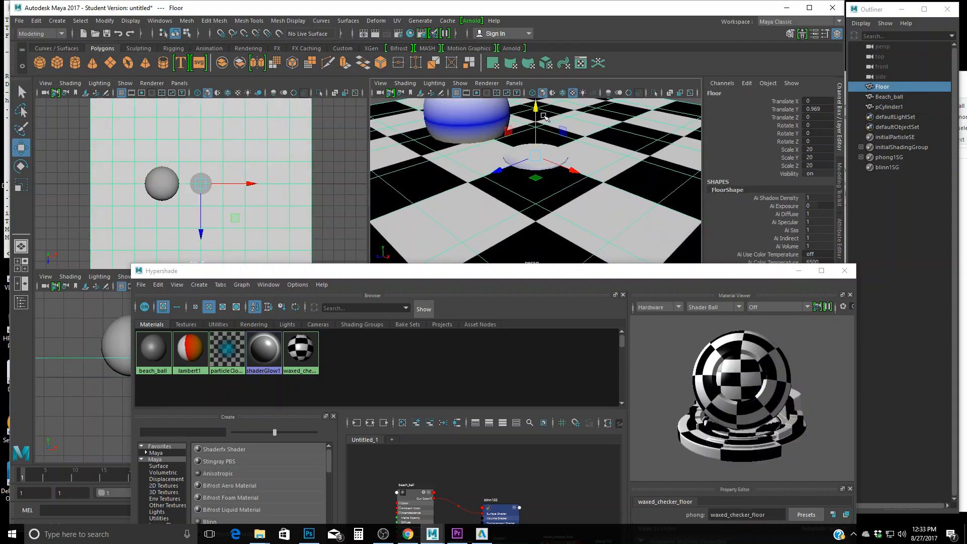
{"action": "key", "text": "ctrl+z"}
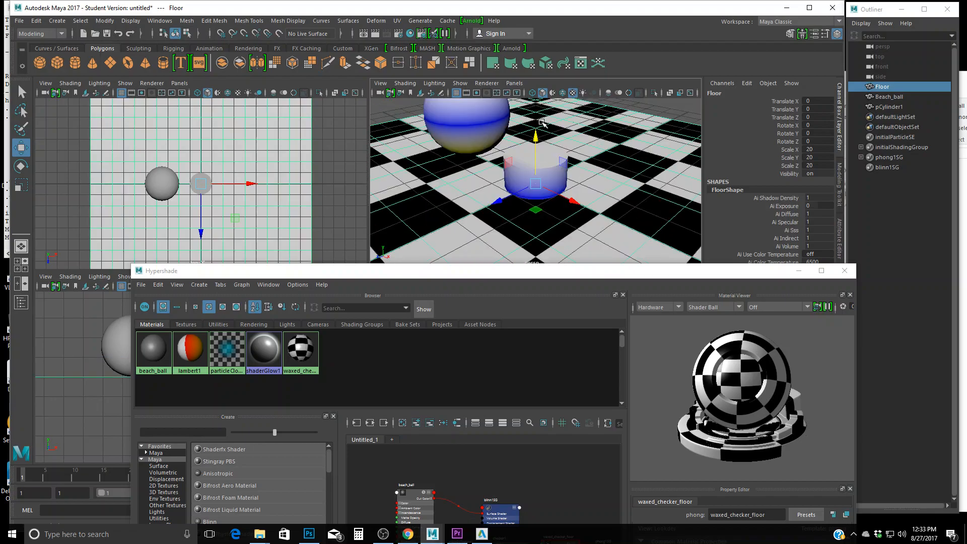
Step: Try to assign the beach_ball material to the Beach_ball sphere
{"action": "left_click", "coordinate": [501, 121]}
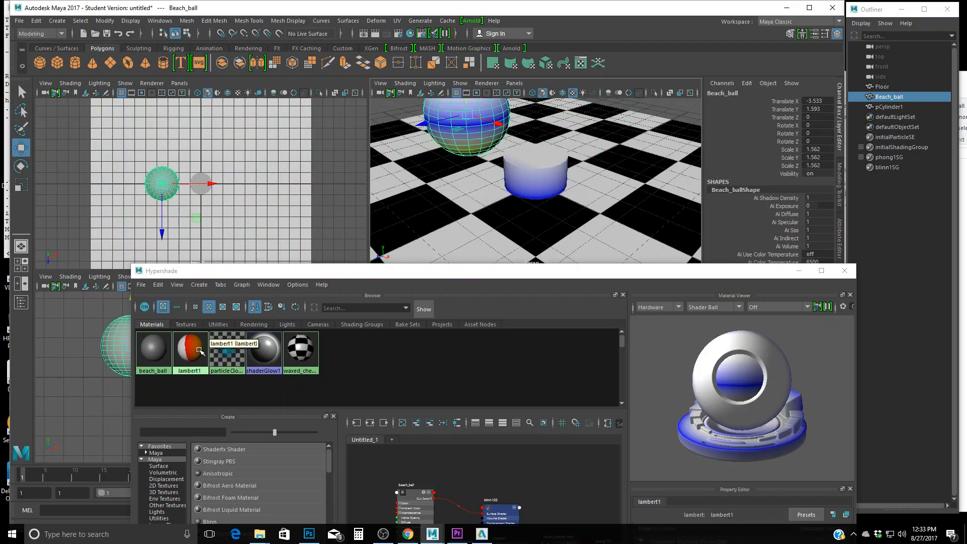
{"action": "left_click", "coordinate": [153, 356]}
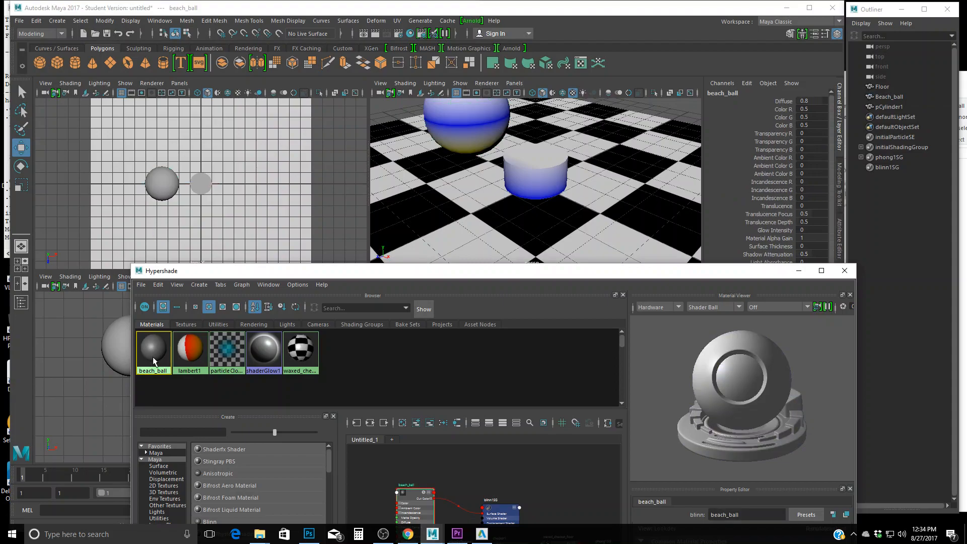
{"action": "left_click", "coordinate": [474, 116]}
{"action": "left_click", "coordinate": [158, 349]}
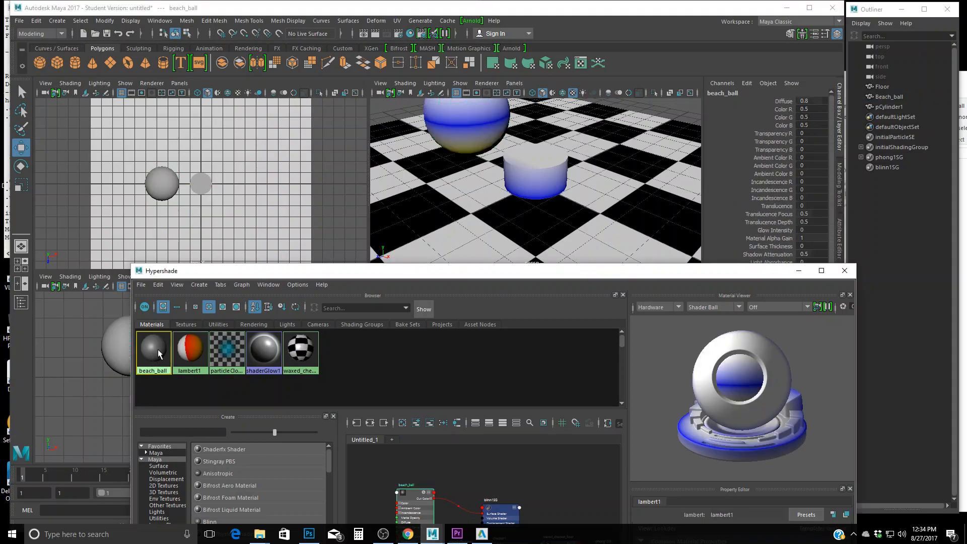
{"action": "right_click", "coordinate": [158, 349]}
{"action": "left_click", "coordinate": [161, 331]}
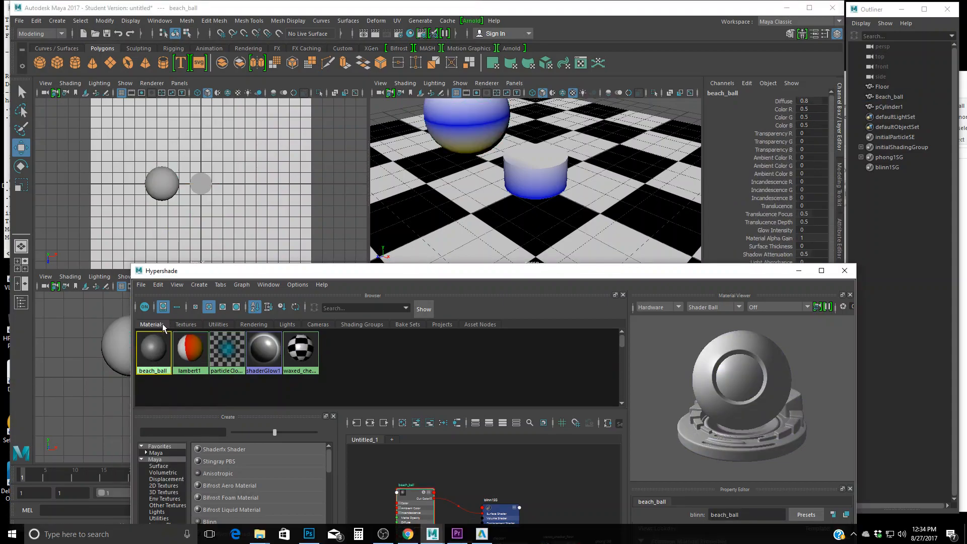
Step: Assign the beach_ball Blinn material to the selected Beach_ball sphere and bring the full Hypershade back into view
{"action": "left_click", "coordinate": [498, 120]}
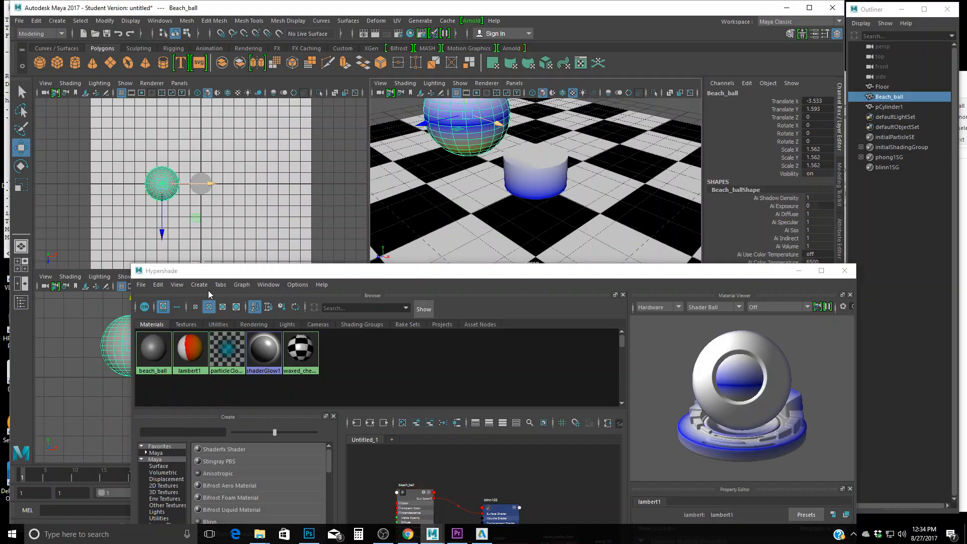
{"action": "left_click", "coordinate": [240, 276]}
{"action": "right_click", "coordinate": [153, 349]}
{"action": "left_click", "coordinate": [157, 328]}
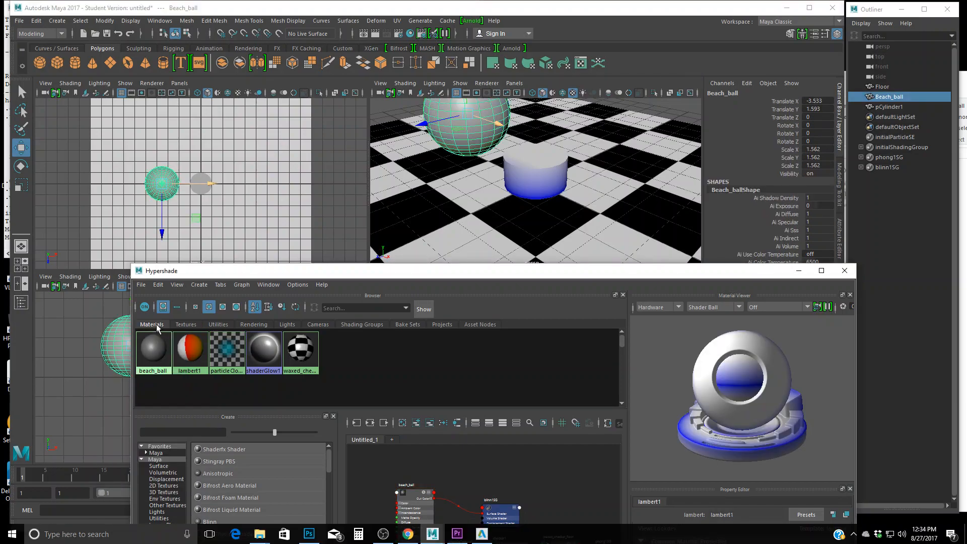
{"action": "left_click", "coordinate": [478, 136]}
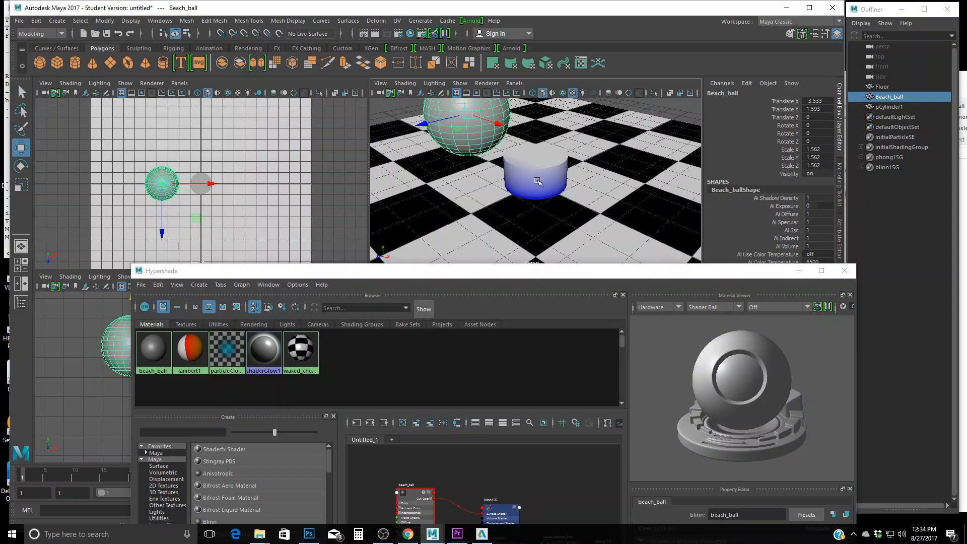
{"action": "left_click_drag", "start_coordinate": [529, 280], "coordinate": [535, 121]}
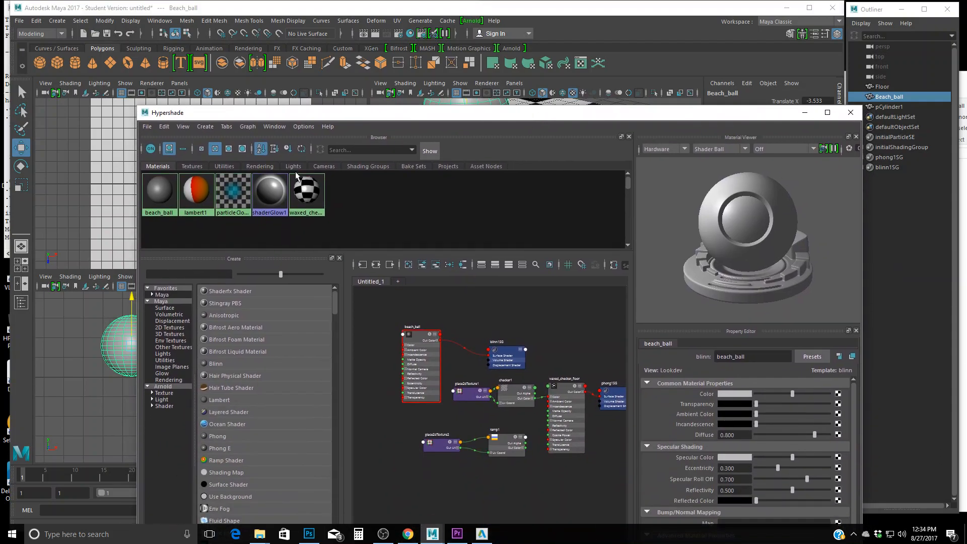
Step: Disconnect the ramp texture from the lambert1 material's color so that the material is plain gray again
{"action": "left_click", "coordinate": [196, 196]}
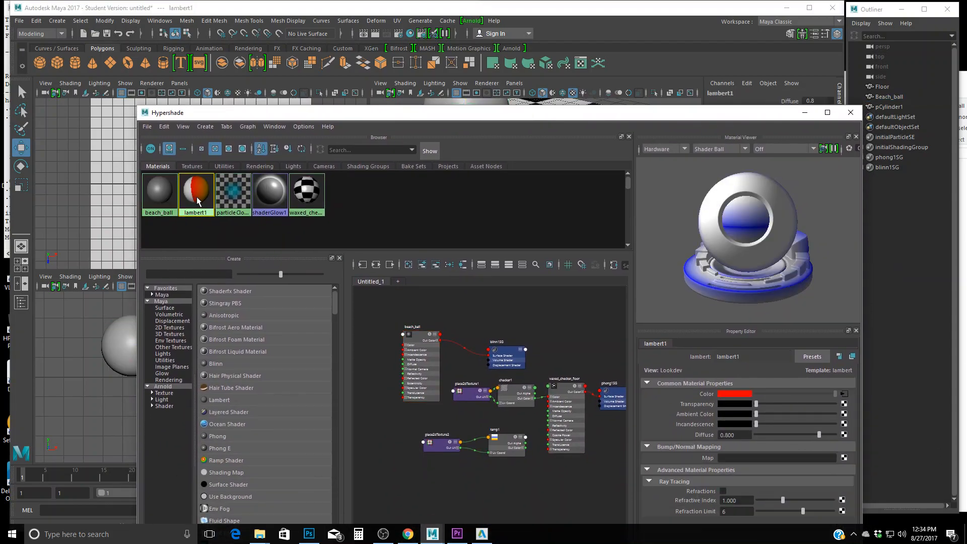
{"action": "right_click", "coordinate": [708, 396]}
{"action": "left_click", "coordinate": [733, 420]}
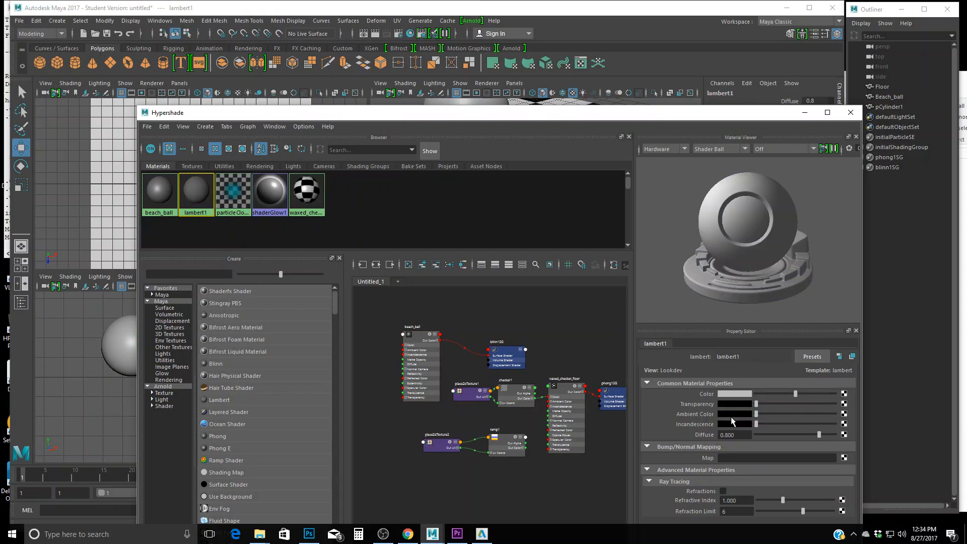
Step: Map a new Ramp texture to the beach_ball material's color and add two extra color markers between the ramp's ends
{"action": "left_click", "coordinate": [166, 196]}
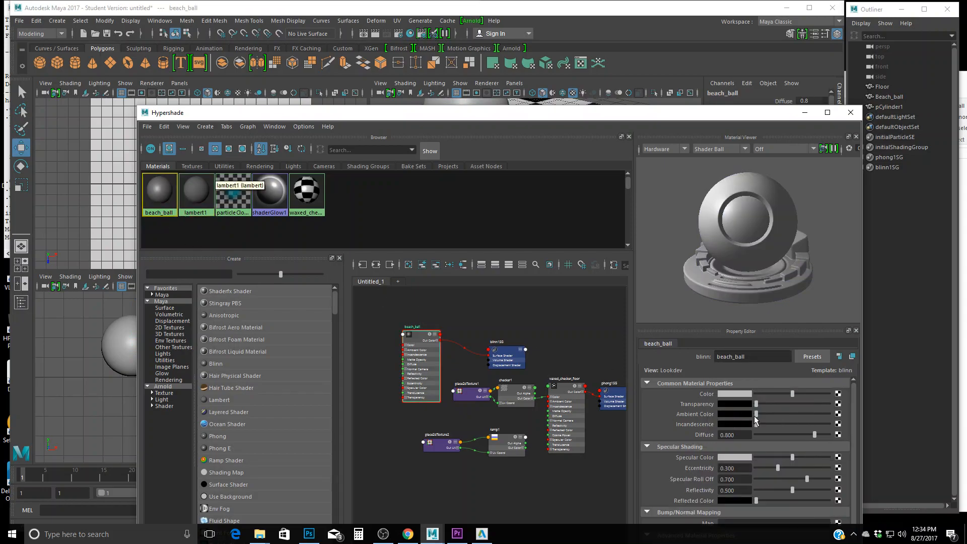
{"action": "left_click", "coordinate": [837, 394]}
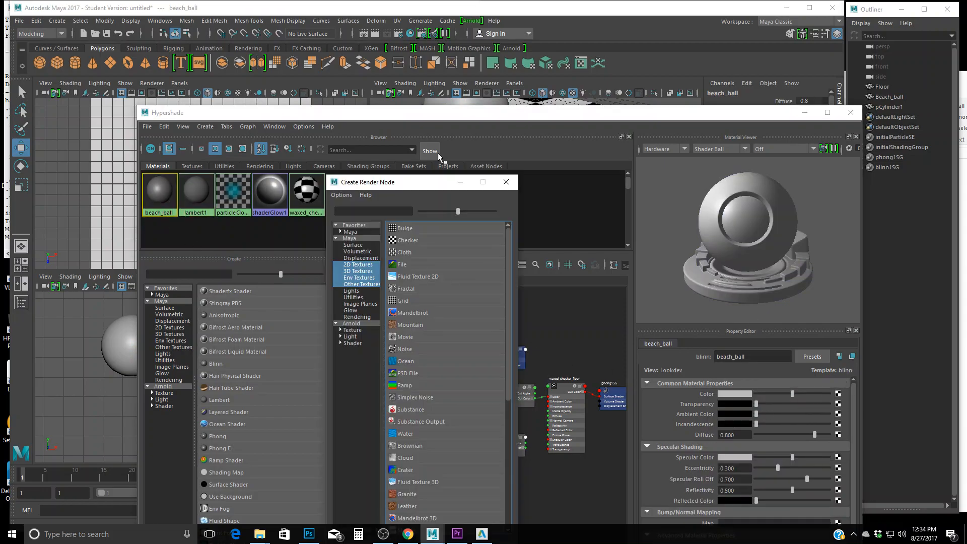
{"action": "left_click", "coordinate": [404, 385]}
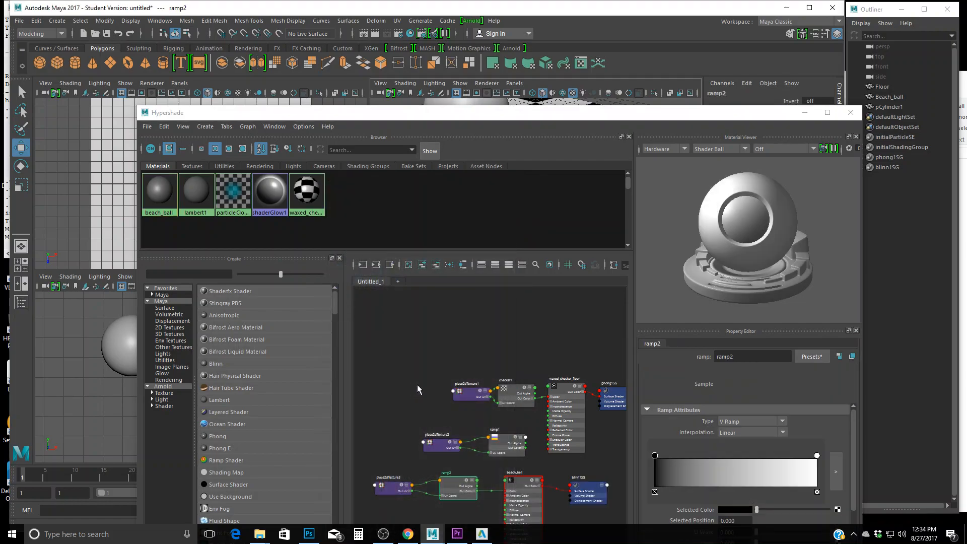
{"action": "left_click", "coordinate": [694, 471]}
{"action": "left_click", "coordinate": [767, 476]}
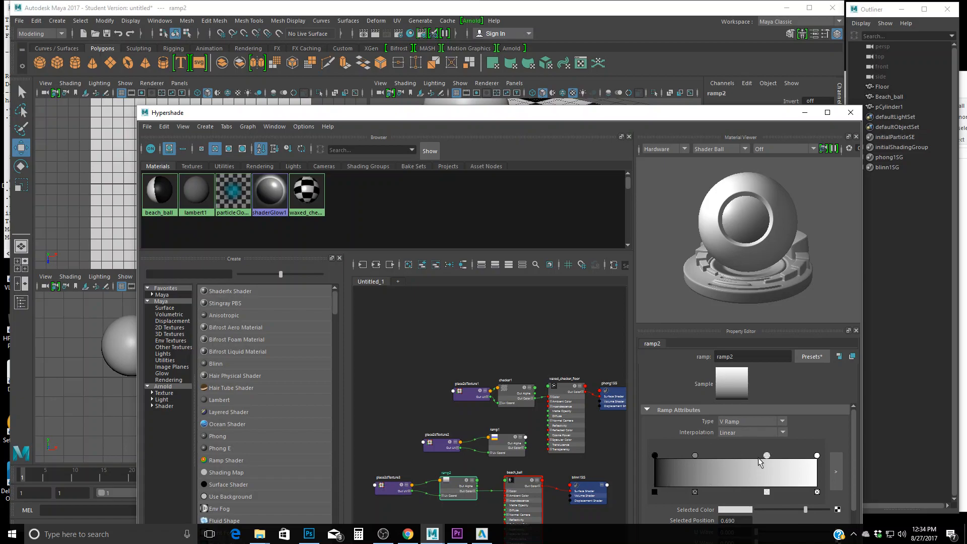
Step: Color the ramp's first three markers red, yellow and blue in order, leaving the end marker white
{"action": "left_click", "coordinate": [655, 456]}
{"action": "left_click", "coordinate": [734, 509]}
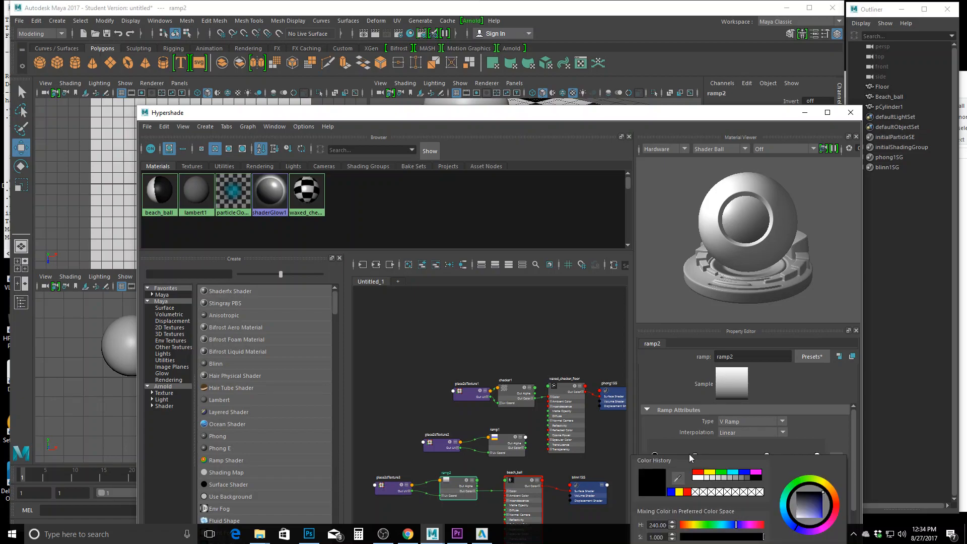
{"action": "left_click", "coordinate": [699, 472]}
{"action": "left_click_drag", "start_coordinate": [626, 116], "coordinate": [620, 38]}
{"action": "left_click", "coordinate": [689, 375]}
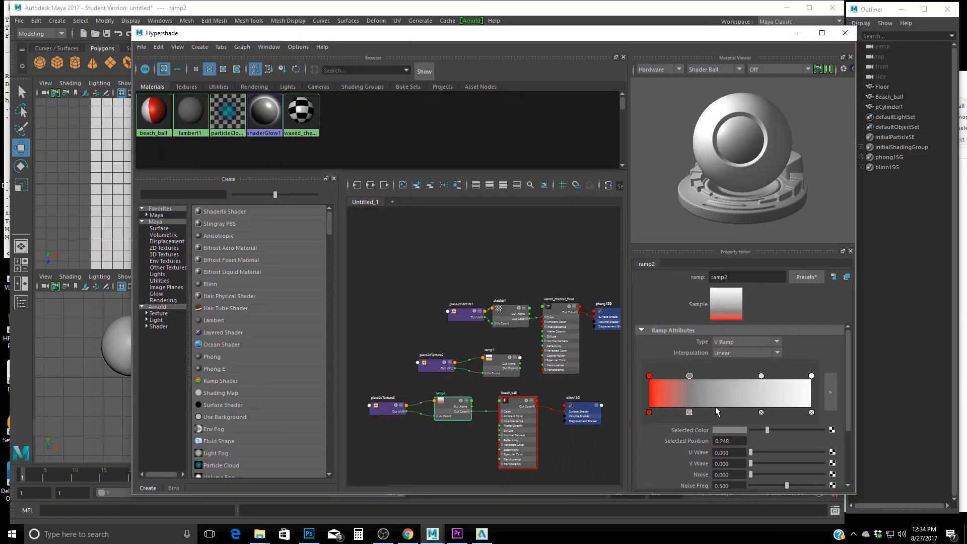
{"action": "left_click", "coordinate": [729, 428]}
{"action": "left_click", "coordinate": [705, 404]}
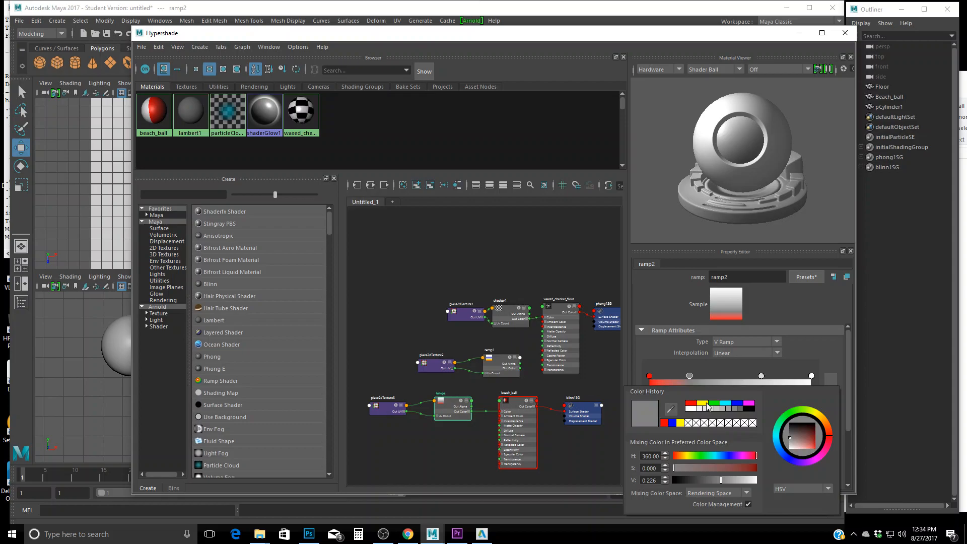
{"action": "left_click", "coordinate": [754, 387]}
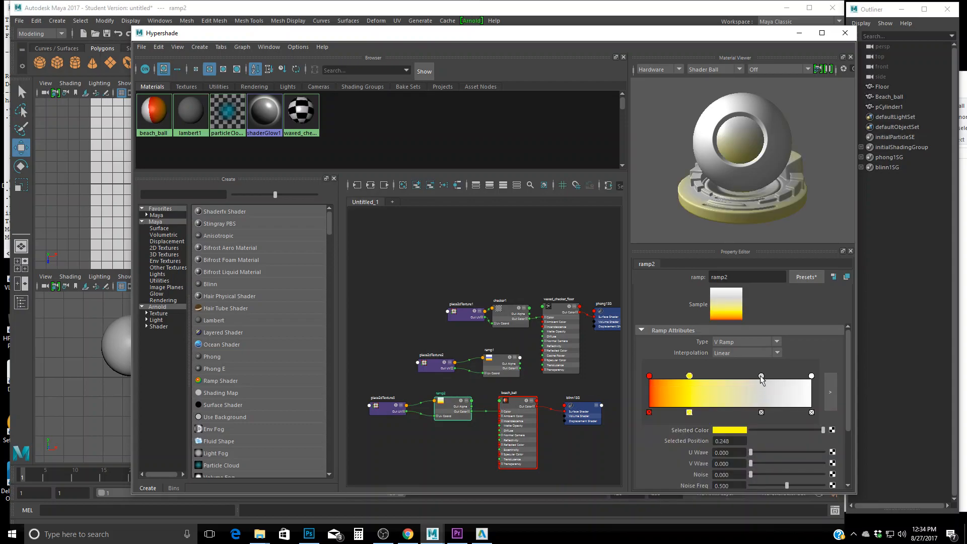
{"action": "left_click", "coordinate": [738, 428]}
{"action": "left_click", "coordinate": [747, 402]}
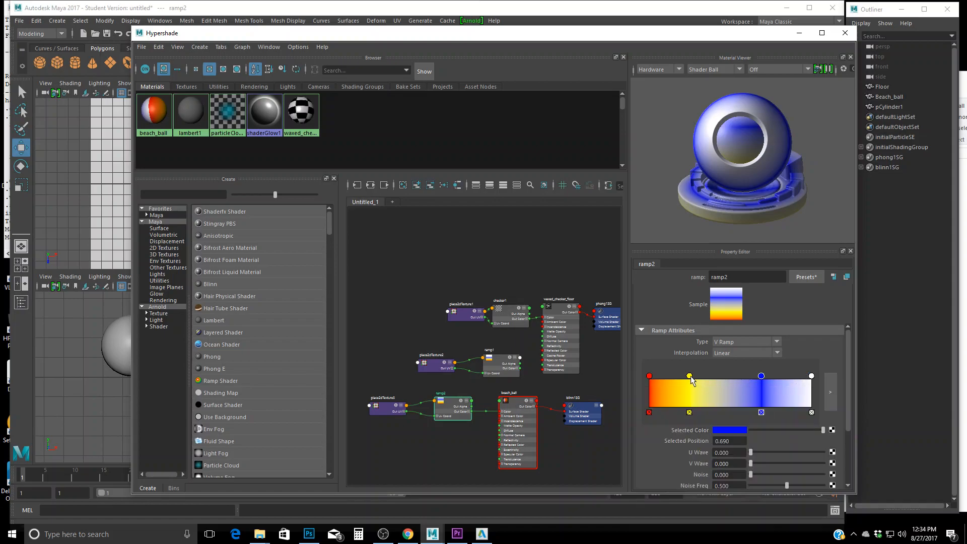
Step: Set the yellow marker's position to 0.25 and the white one's to 0.75, and move the blue marker to the ramp's middle
{"action": "left_click_drag", "start_coordinate": [690, 376], "coordinate": [680, 376]}
{"action": "type", "text": ".25"}
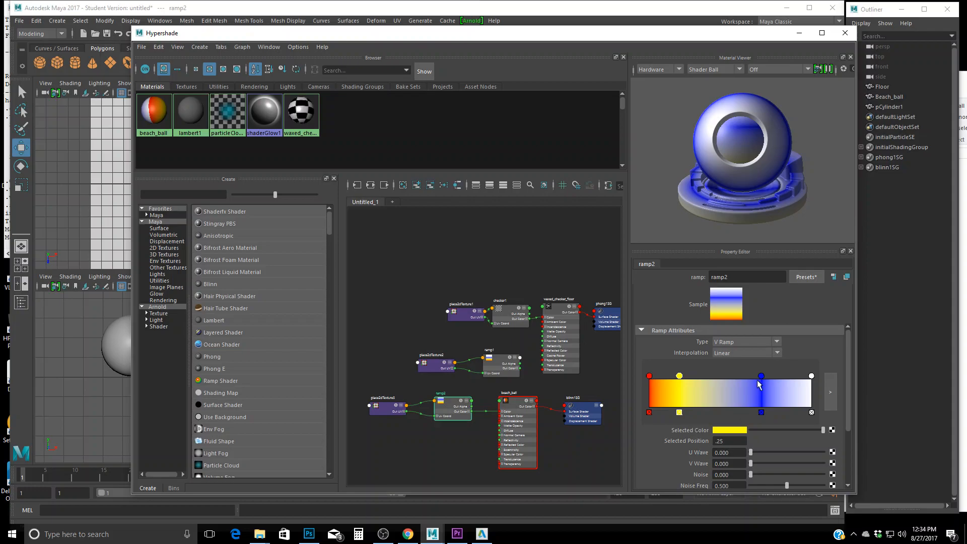
{"action": "key", "text": "Return"}
{"action": "left_click_drag", "start_coordinate": [761, 376], "coordinate": [734, 379]}
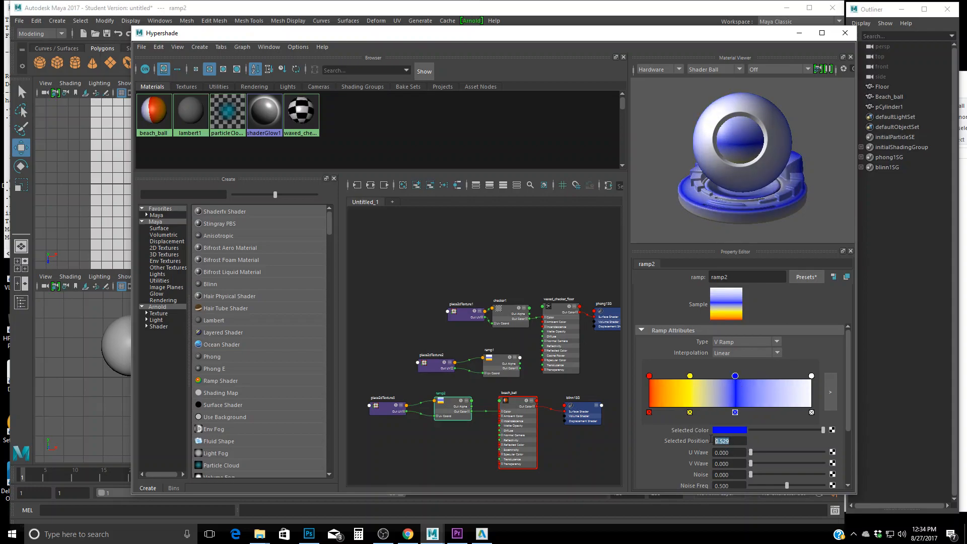
{"action": "left_click_drag", "start_coordinate": [811, 376], "coordinate": [783, 377]}
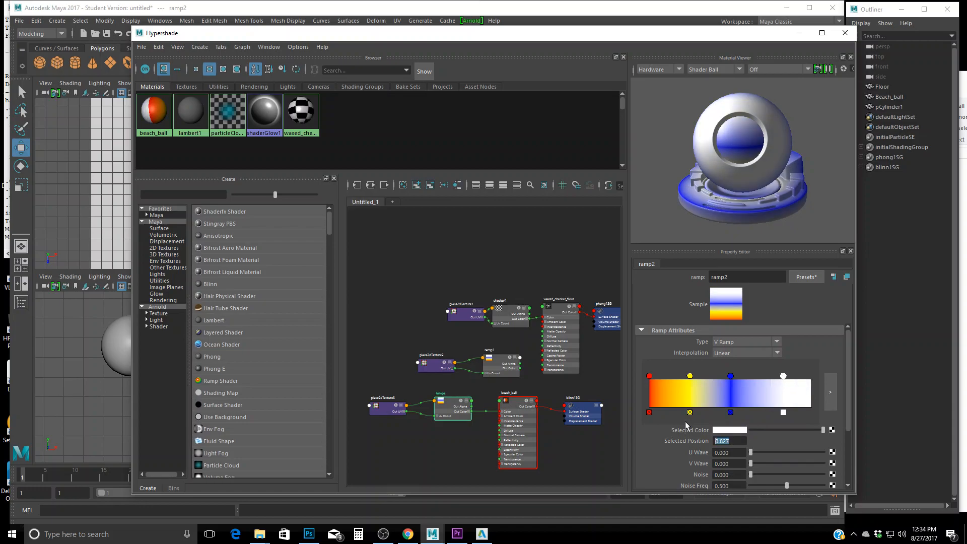
{"action": "type", "text": ".75"}
{"action": "key", "text": "Return"}
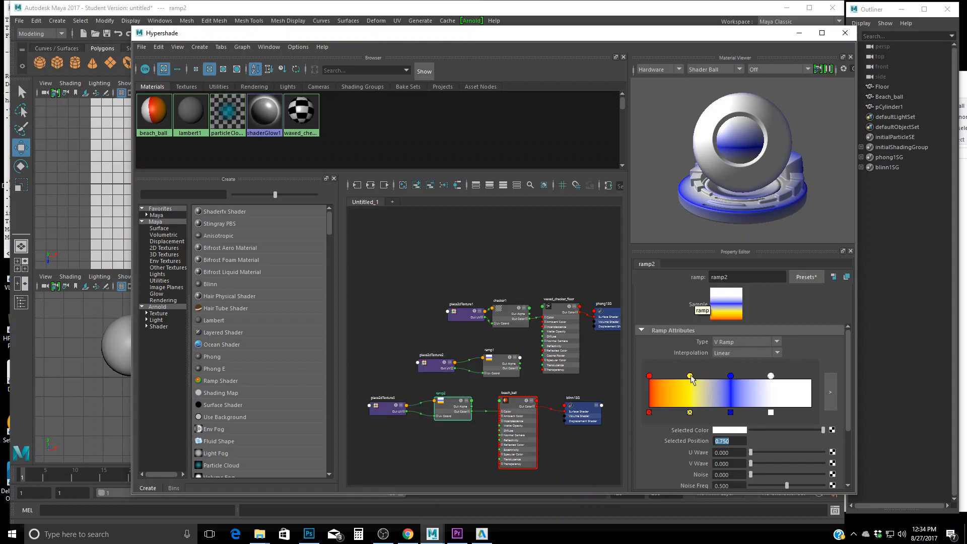
Step: Inspect the blended ramp colors on the Beach_ball sphere in the perspective view
{"action": "left_click", "coordinate": [556, 266]}
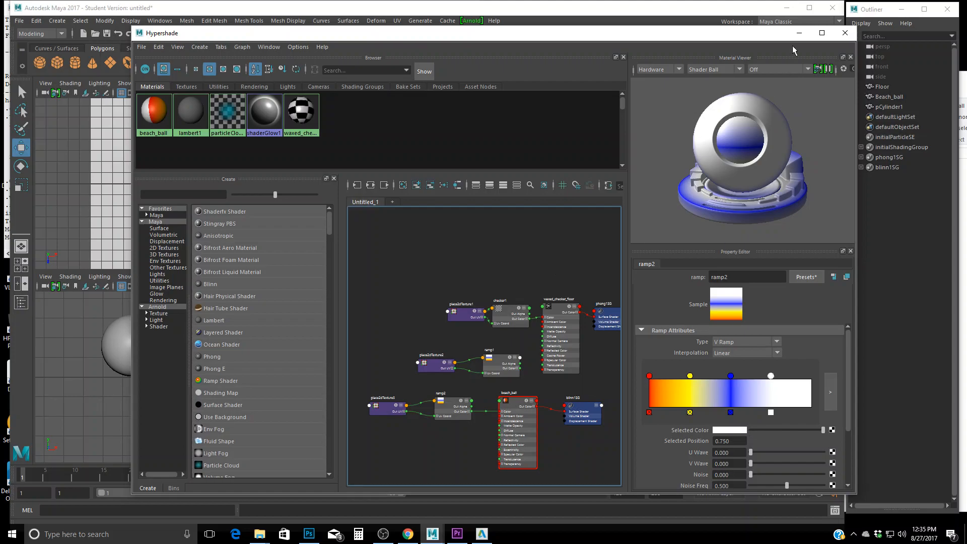
{"action": "left_click", "coordinate": [798, 33]}
{"action": "left_click", "coordinate": [470, 135]}
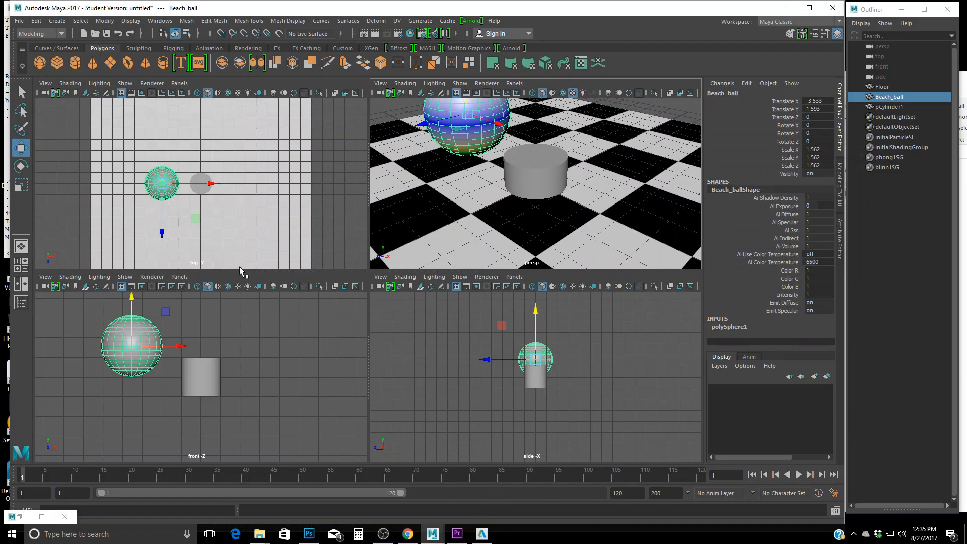
Step: Maximize the Hypershade and set the ramp2 texture's interpolation to None for hard-edged color bands
{"action": "left_click", "coordinate": [18, 517]}
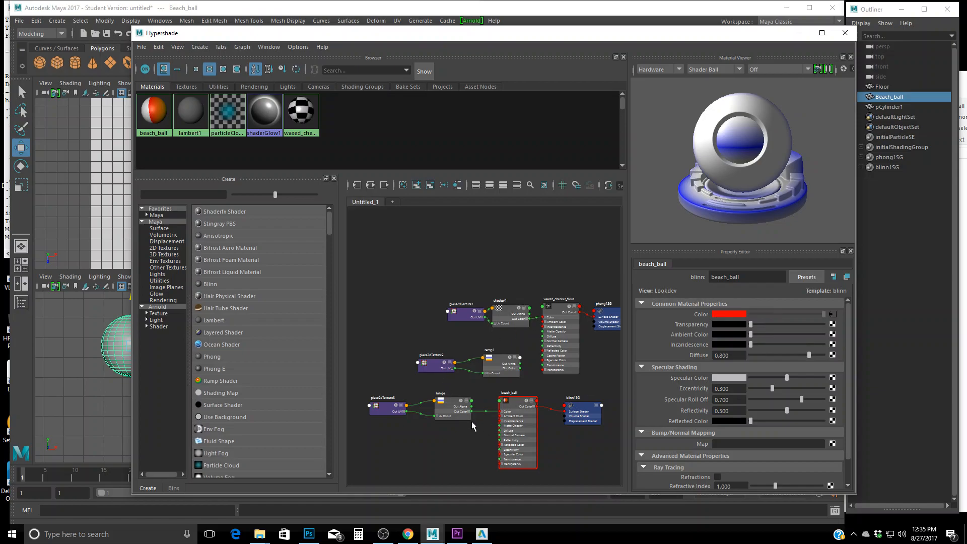
{"action": "scroll", "coordinate": [472, 420], "scroll_direction": "up", "scroll_amount": 5}
{"action": "left_click", "coordinate": [822, 33]}
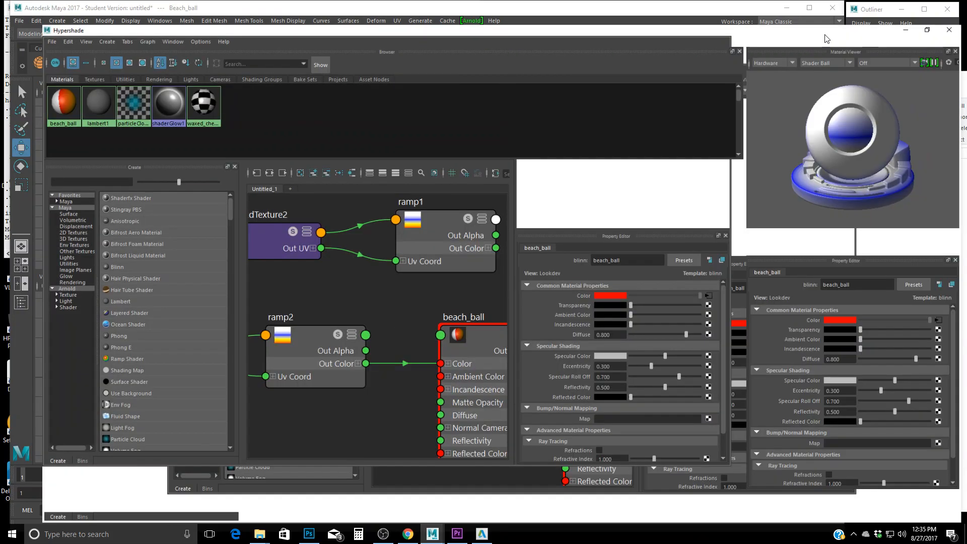
{"action": "scroll", "coordinate": [325, 348], "scroll_direction": "down", "scroll_amount": 3}
{"action": "scroll", "coordinate": [248, 346], "scroll_direction": "up", "scroll_amount": 3}
{"action": "scroll", "coordinate": [248, 346], "scroll_direction": "up", "scroll_amount": 4}
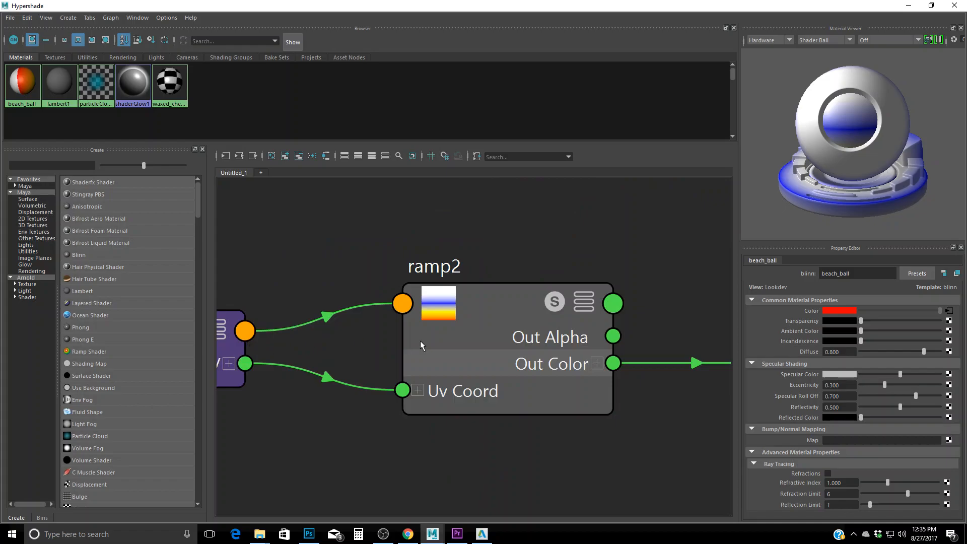
{"action": "left_click", "coordinate": [491, 320]}
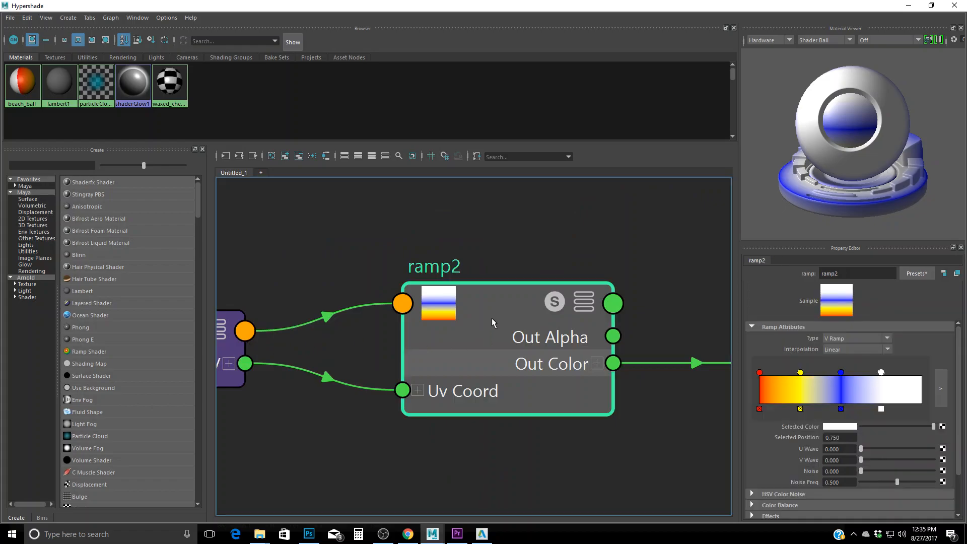
{"action": "left_click", "coordinate": [856, 349]}
{"action": "left_click", "coordinate": [848, 361]}
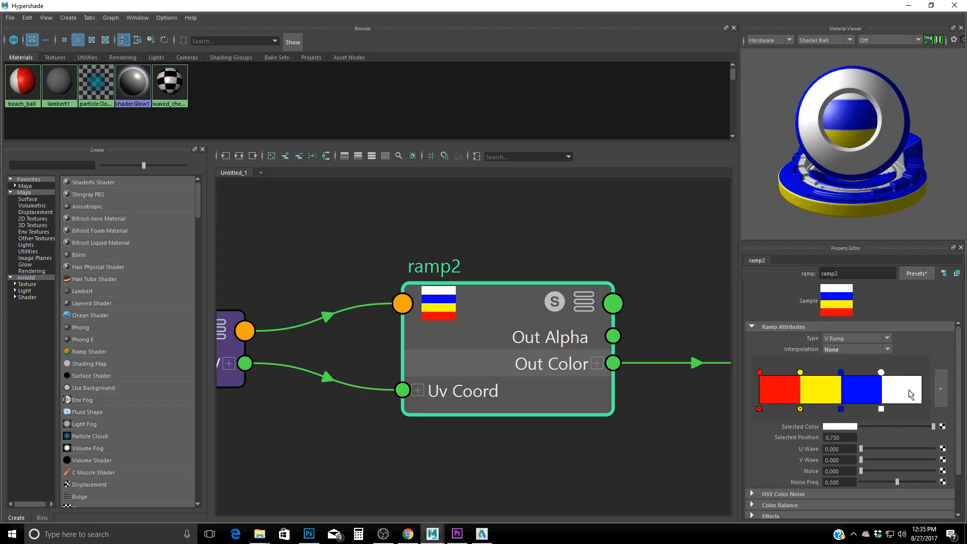
Step: Check the horizontal bands on the ball in the perspective view and set the ramp2 type to U Ramp
{"action": "left_click", "coordinate": [908, 6]}
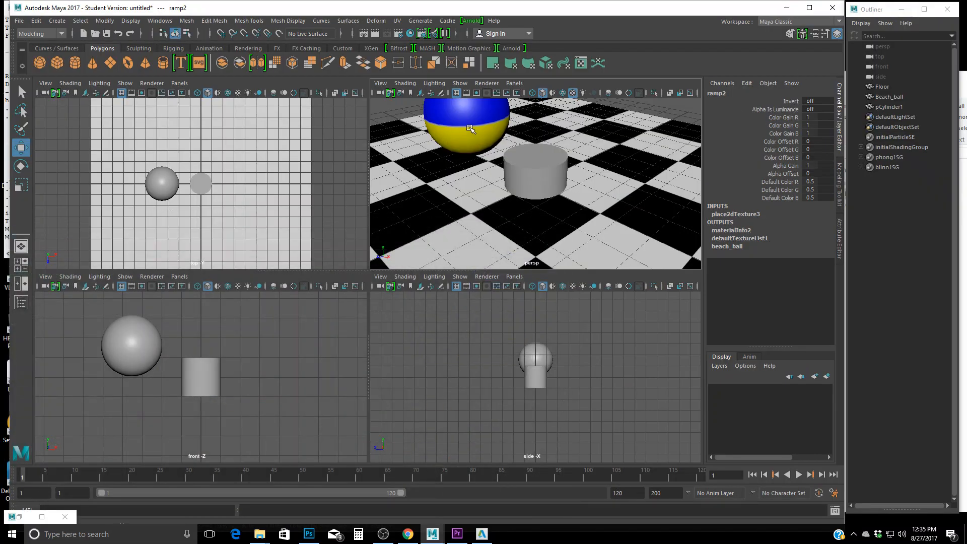
{"action": "scroll", "coordinate": [489, 133], "scroll_direction": "down", "scroll_amount": 4}
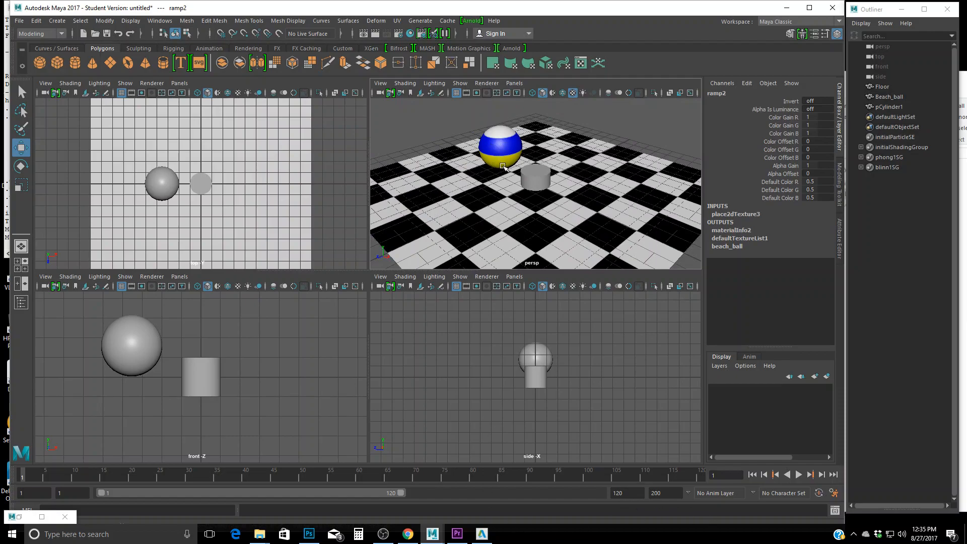
{"action": "left_click", "coordinate": [32, 520]}
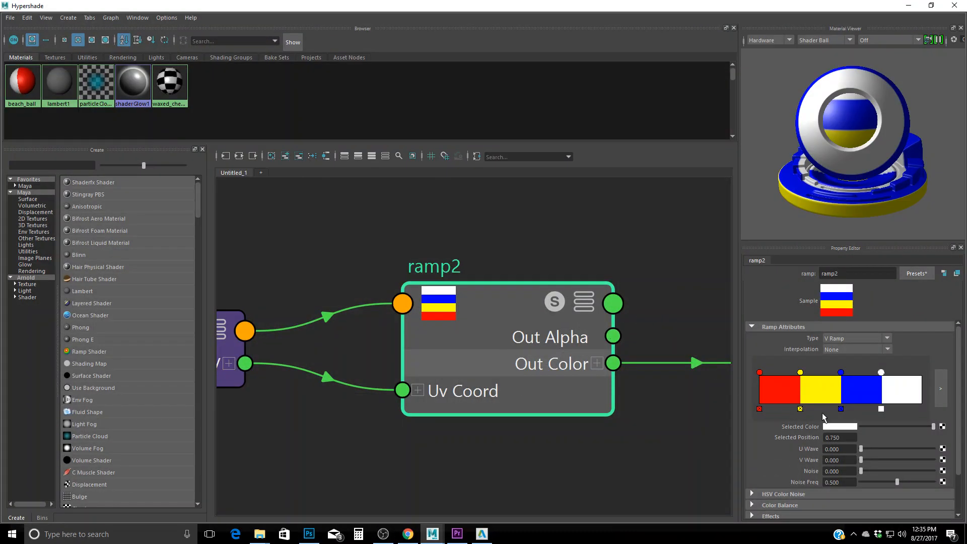
{"action": "left_click", "coordinate": [866, 338]}
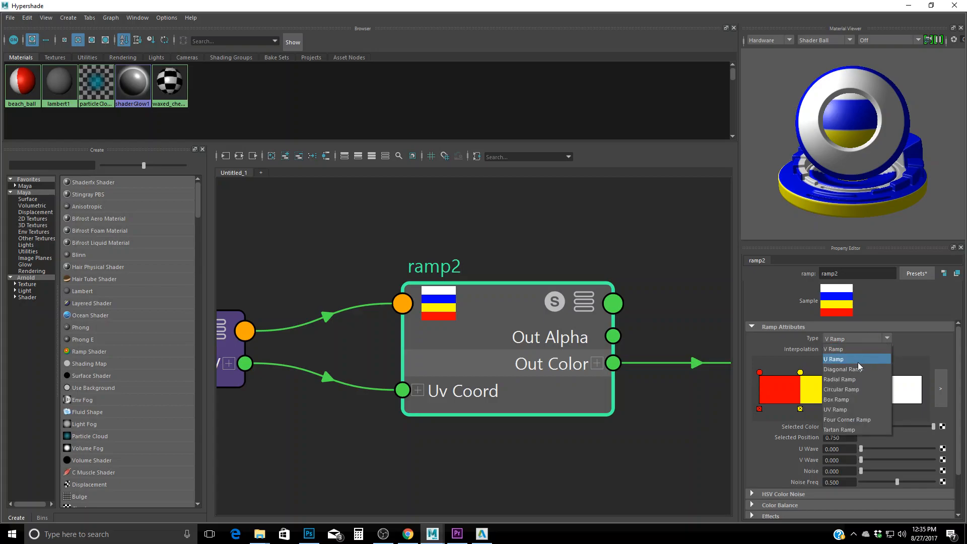
{"action": "left_click", "coordinate": [841, 359]}
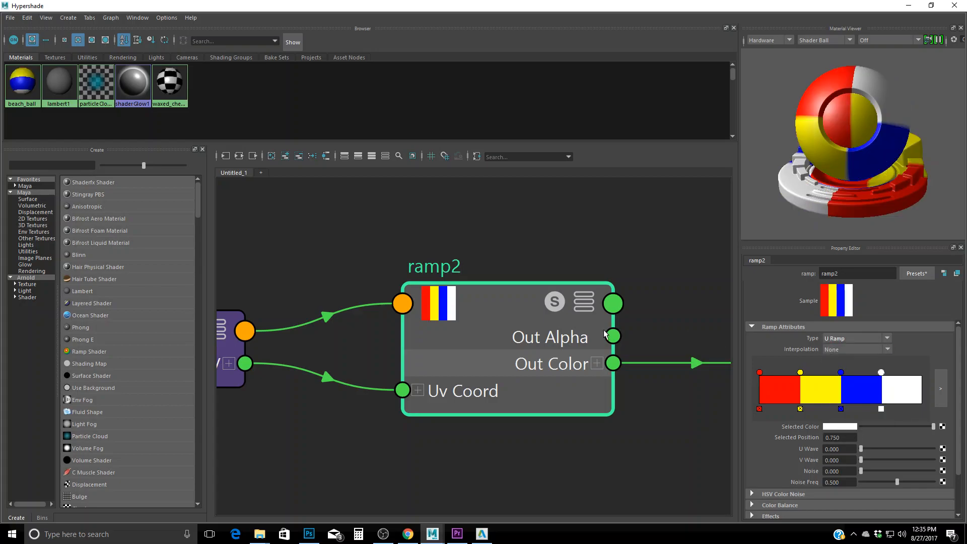
Step: Rotate the Beach_ball sphere freely to about -118, -14 and 335 degrees in X, Y and Z, with the perspective view enlarged
{"action": "left_click", "coordinate": [908, 5]}
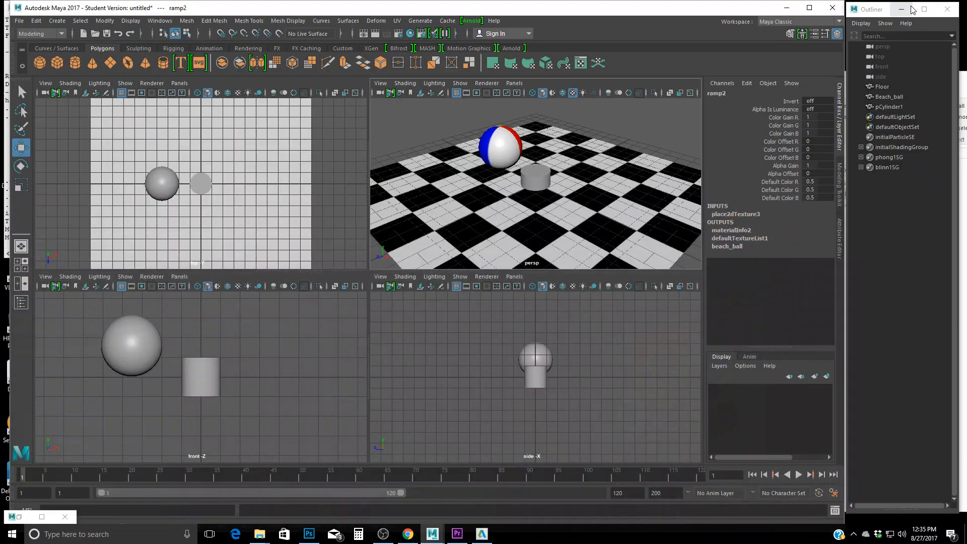
{"action": "left_click", "coordinate": [508, 146]}
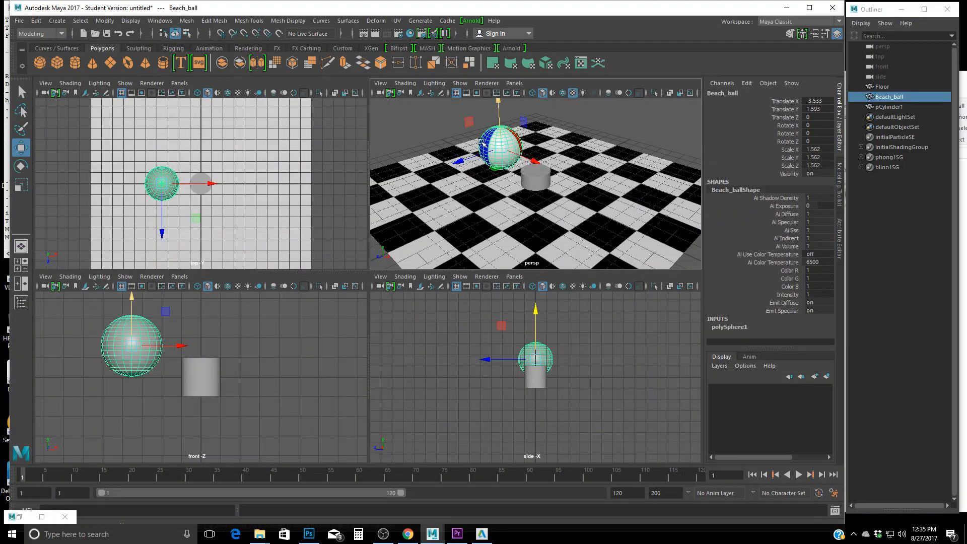
{"action": "scroll", "coordinate": [491, 138], "scroll_direction": "up", "scroll_amount": 5}
{"action": "scroll", "coordinate": [493, 137], "scroll_direction": "down", "scroll_amount": 5}
{"action": "left_click", "coordinate": [489, 149]}
{"action": "key", "text": "e"}
{"action": "left_click_drag", "start_coordinate": [506, 151], "coordinate": [480, 148]}
{"action": "key", "text": "space"}
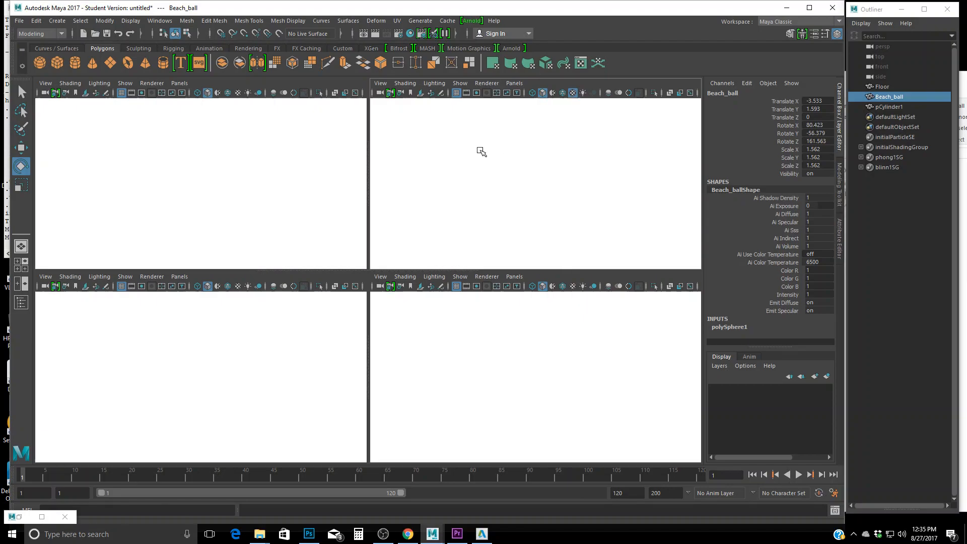
{"action": "left_click_drag", "start_coordinate": [287, 199], "coordinate": [396, 203]}
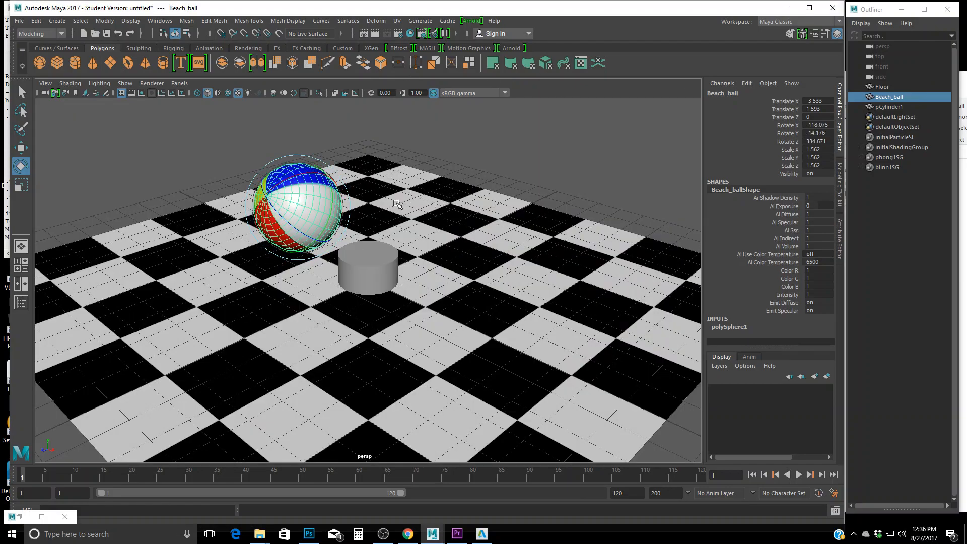
Step: Rotate the ball further to about -190, 28 and 307 degrees in X, Y and Z, and check it in a test render
{"action": "key", "text": "space"}
{"action": "key", "text": "space"}
{"action": "left_click_drag", "start_coordinate": [285, 205], "coordinate": [349, 197]}
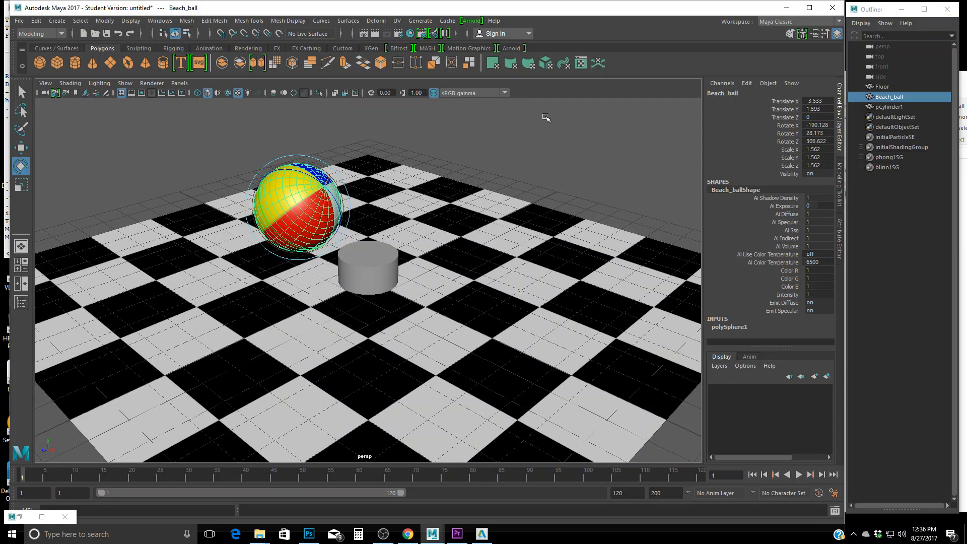
{"action": "left_click", "coordinate": [375, 33]}
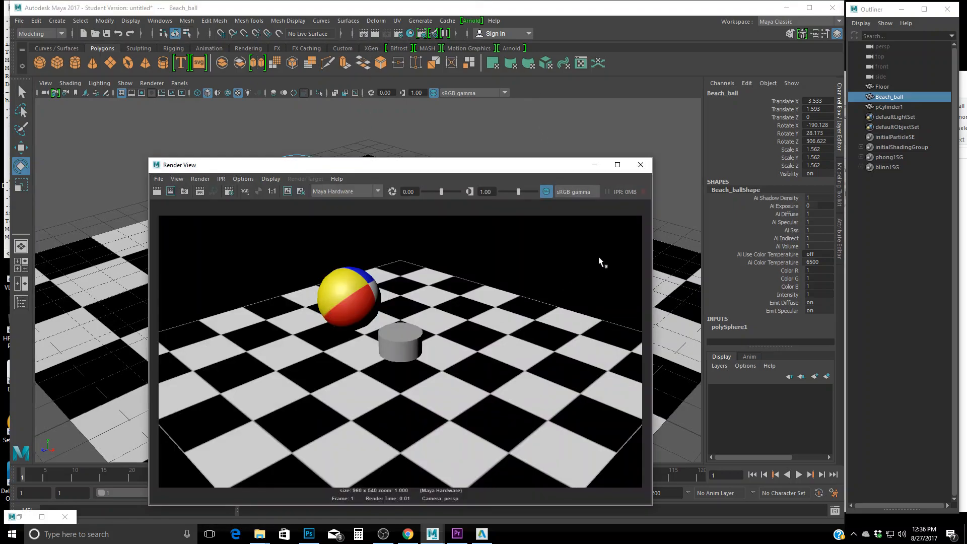
{"action": "left_click", "coordinate": [640, 164]}
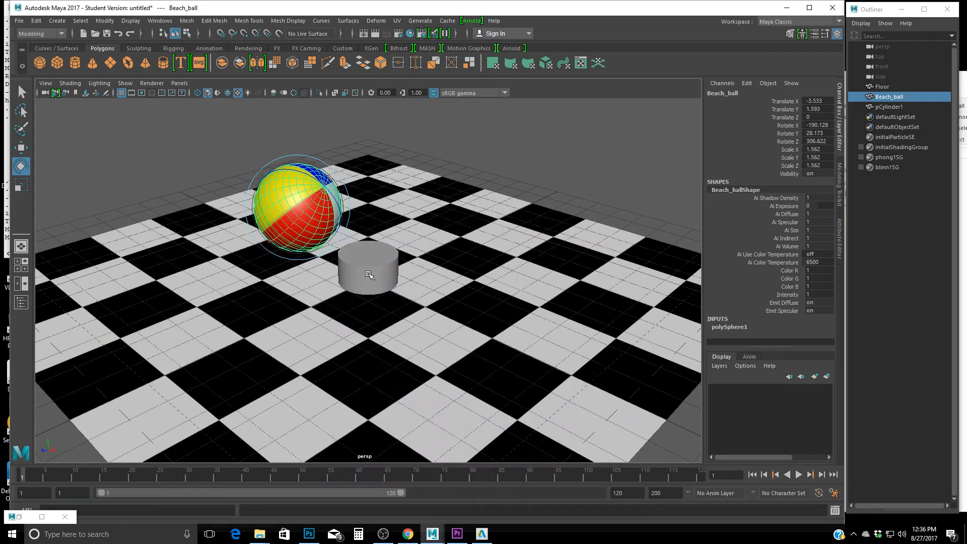
Step: Raise the gray cylinder so it stands on the checker floor, move it well away beside the ball, and deselect it
{"action": "left_click", "coordinate": [369, 275]}
{"action": "key", "text": "w"}
{"action": "left_click_drag", "start_coordinate": [372, 237], "coordinate": [371, 194]}
{"action": "left_click_drag", "start_coordinate": [347, 247], "coordinate": [510, 198]}
{"action": "left_click", "coordinate": [566, 160]}
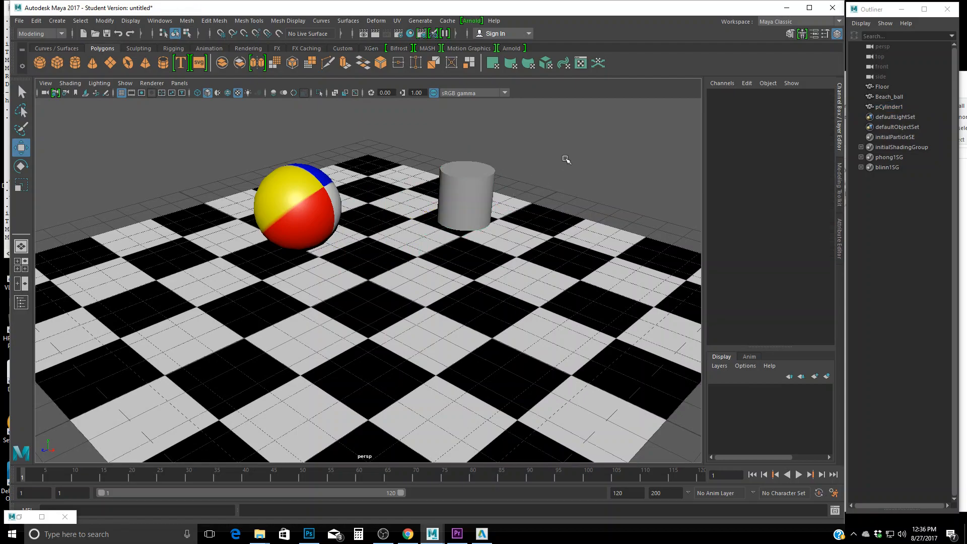
Step: Flatten the gray cylinder into a disc with a Y scale of about 0.27 and lower it to a height of about 0.3
{"action": "left_click", "coordinate": [467, 178]}
{"action": "key", "text": "e"}
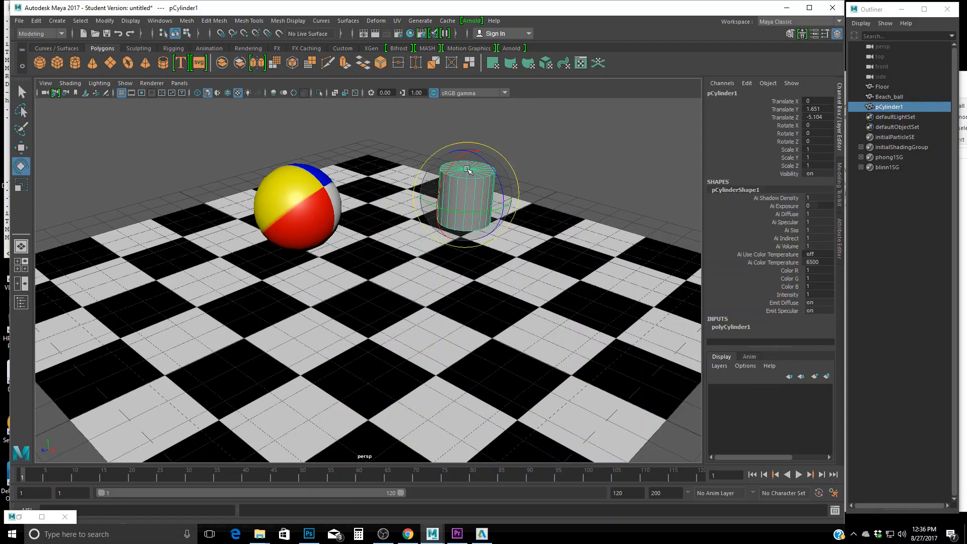
{"action": "key", "text": "r"}
{"action": "left_click_drag", "start_coordinate": [468, 153], "coordinate": [475, 190]}
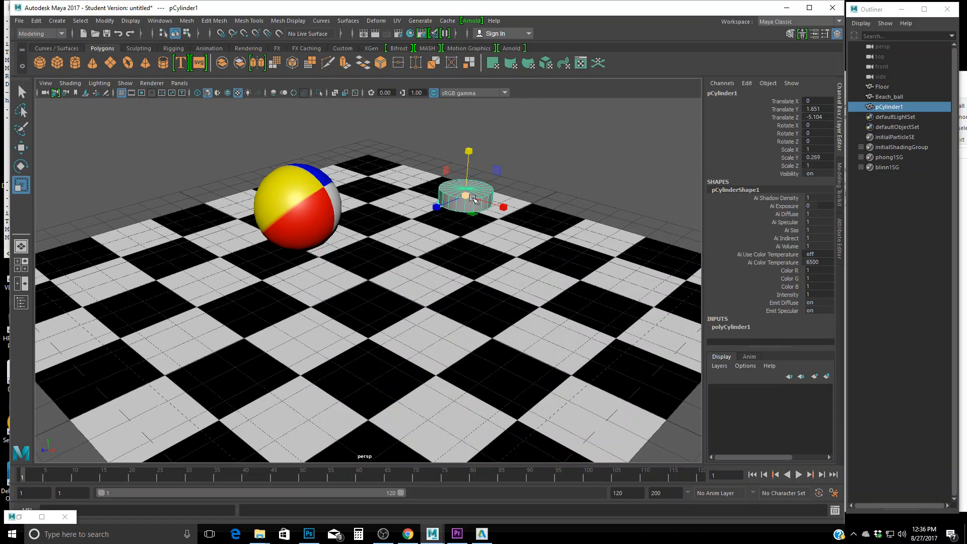
{"action": "key", "text": "w"}
{"action": "left_click_drag", "start_coordinate": [471, 148], "coordinate": [465, 177]}
Step: Fine-tune the flattened cylinder's height in the side view to about 0.27 so it rests just above the floor, and deselect it
{"action": "key", "text": "space"}
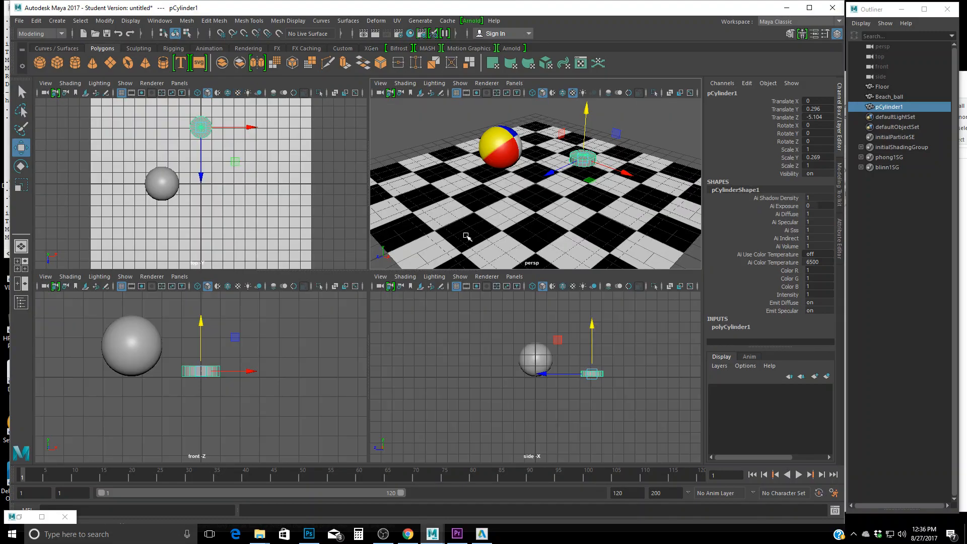
{"action": "scroll", "coordinate": [603, 387], "scroll_direction": "up", "scroll_amount": 3}
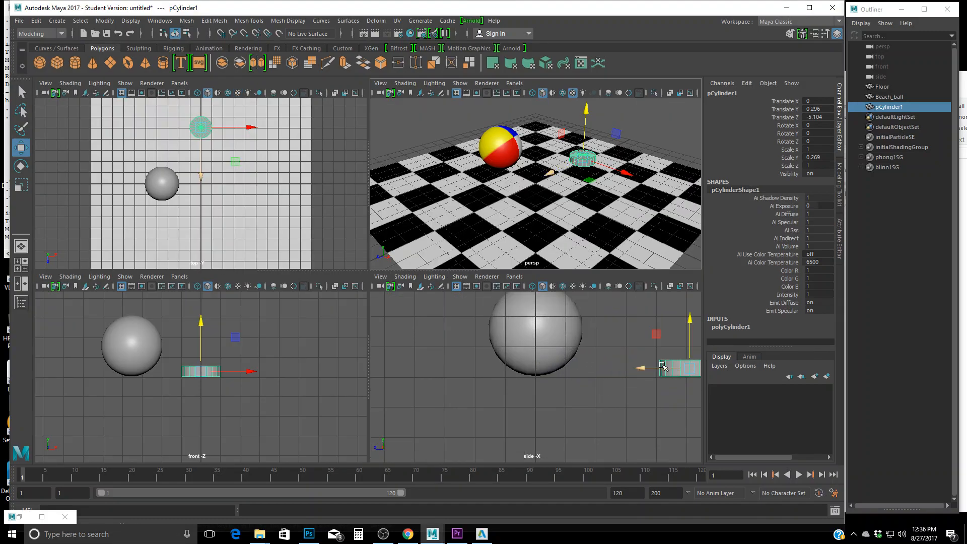
{"action": "scroll", "coordinate": [685, 371], "scroll_direction": "up", "scroll_amount": 3}
{"action": "scroll", "coordinate": [684, 370], "scroll_direction": "down", "scroll_amount": 5}
{"action": "key", "text": "f"}
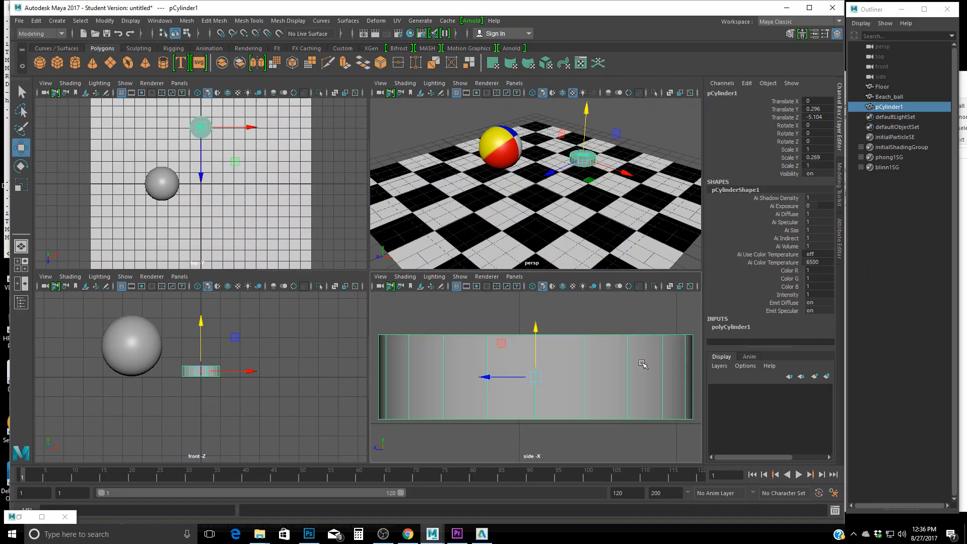
{"action": "left_click_drag", "start_coordinate": [534, 327], "coordinate": [535, 315]}
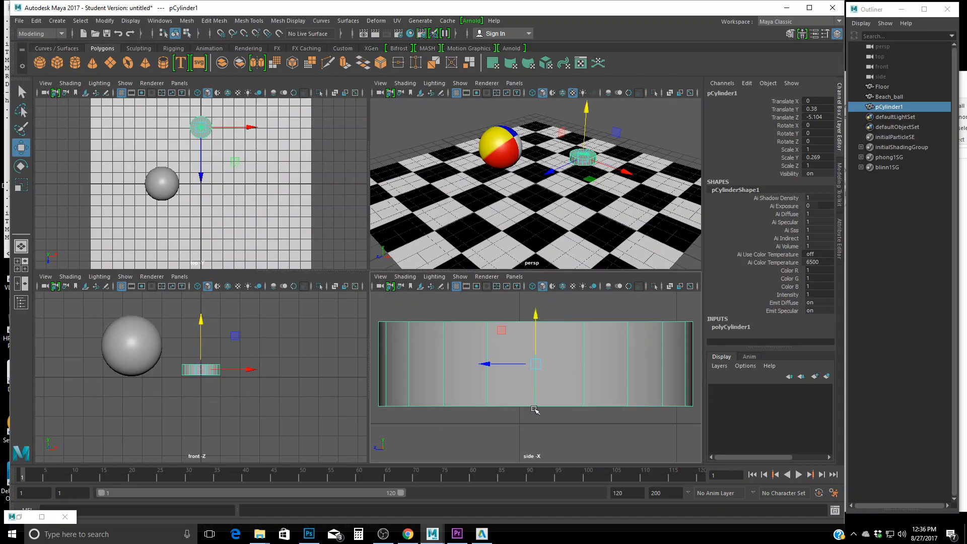
{"action": "left_click", "coordinate": [549, 424]}
{"action": "left_click", "coordinate": [541, 373]}
{"action": "left_click_drag", "start_coordinate": [536, 317], "coordinate": [536, 333]}
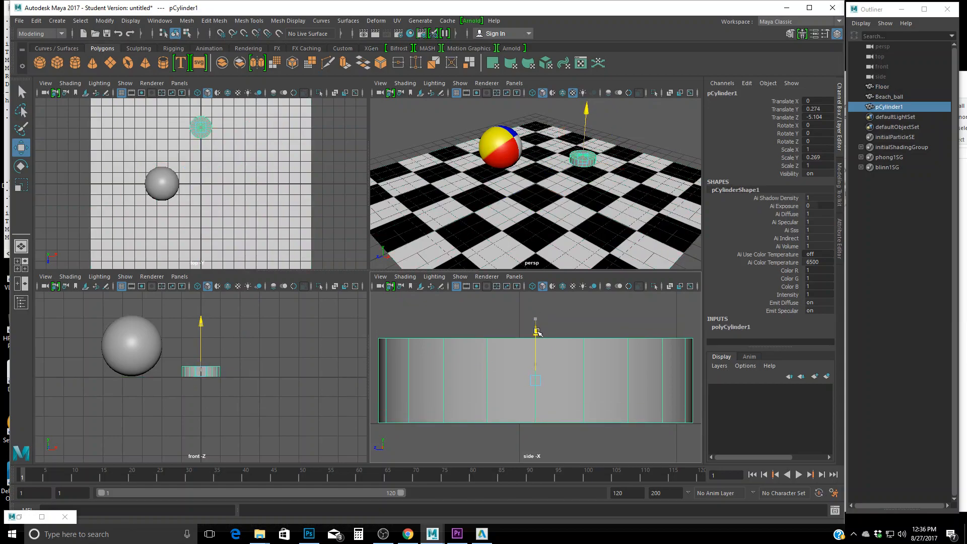
{"action": "left_click", "coordinate": [613, 312]}
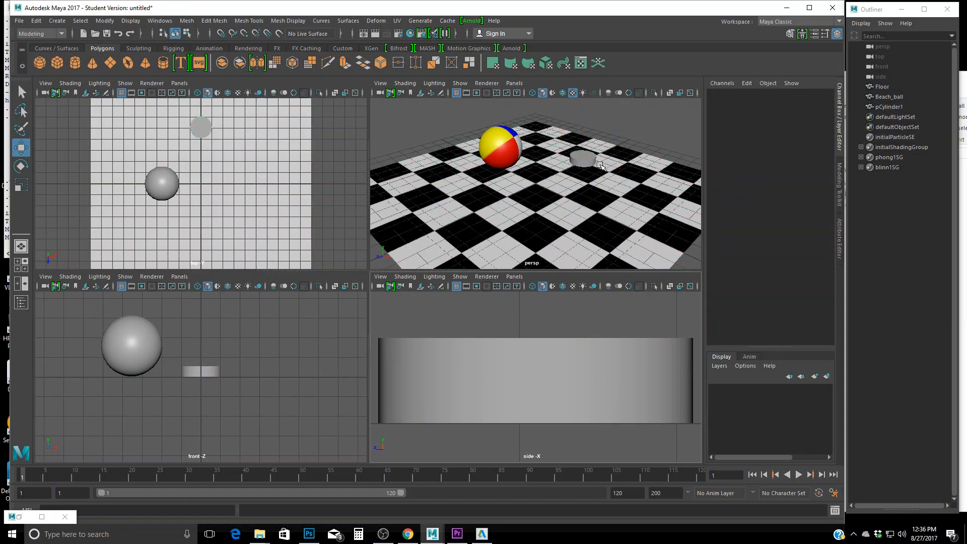
{"action": "left_click", "coordinate": [433, 126]}
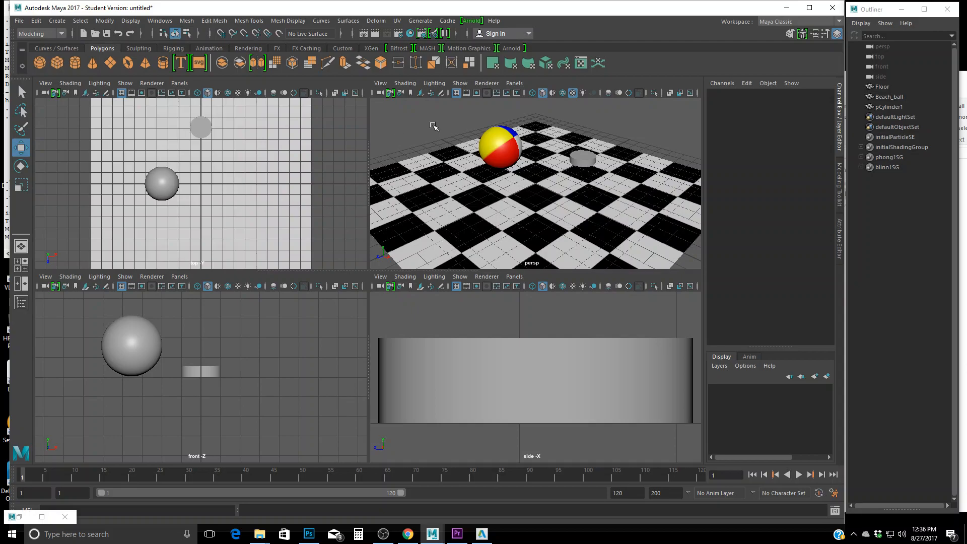
Step: Start setting the project and create a new folder named "week 3 texture test" in the OneDrive folder
{"action": "left_click", "coordinate": [19, 22]}
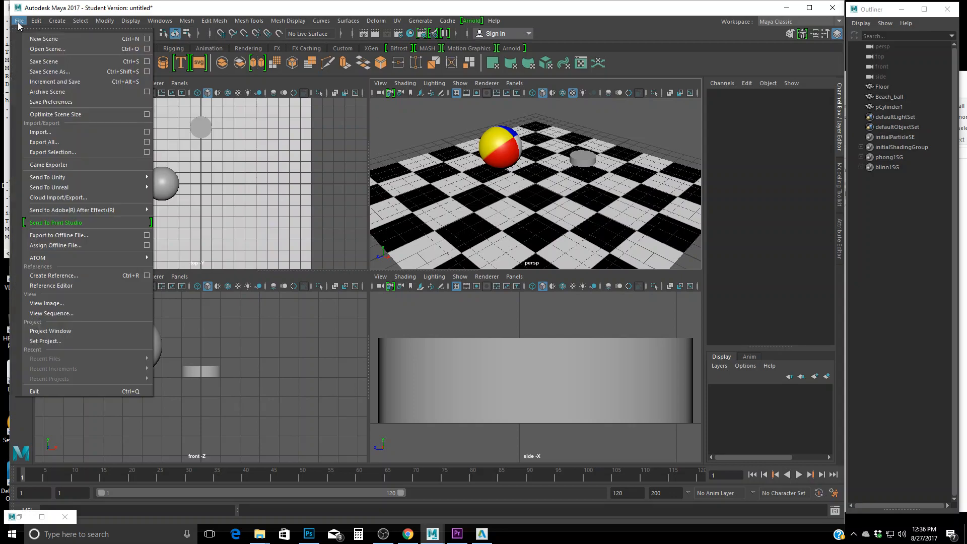
{"action": "left_click", "coordinate": [60, 340]}
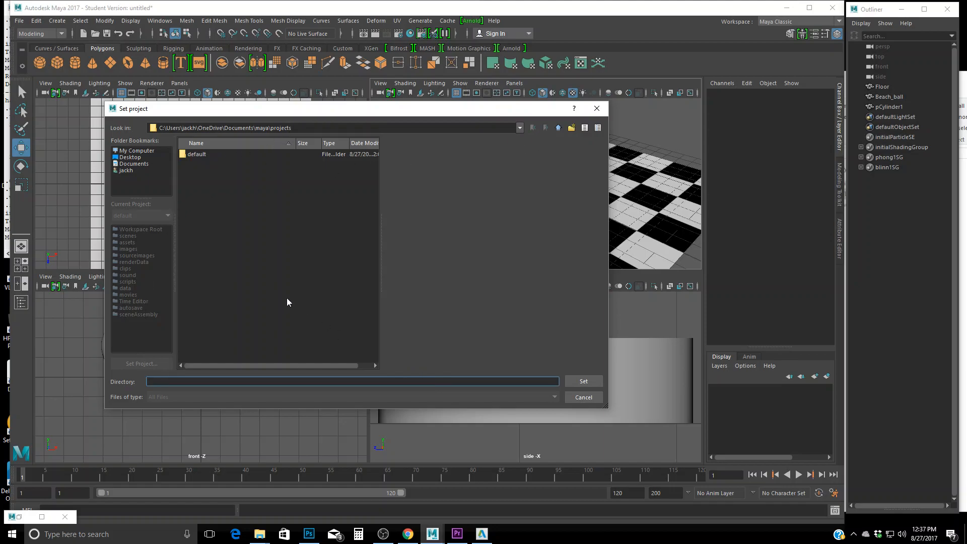
{"action": "left_click", "coordinate": [520, 129]}
{"action": "left_click", "coordinate": [345, 156]}
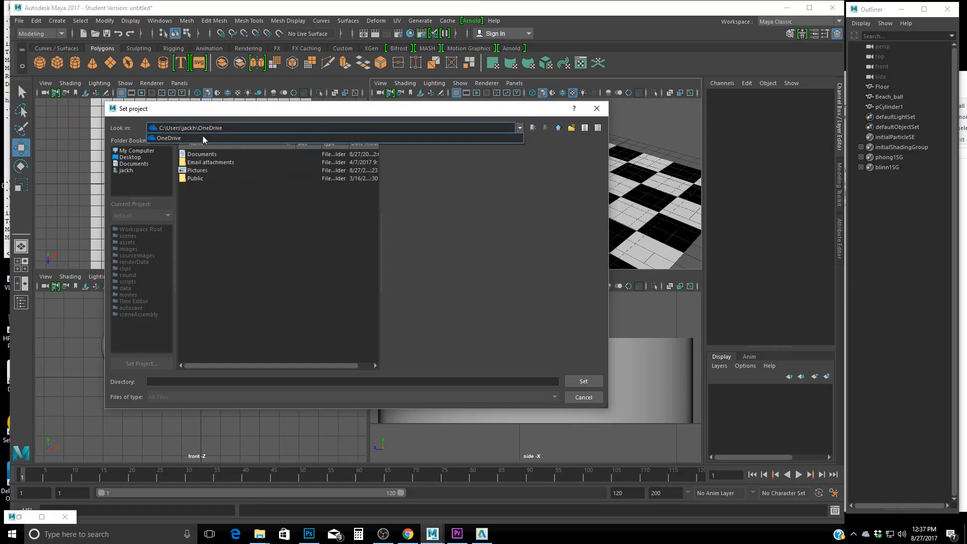
{"action": "left_click", "coordinate": [217, 136]}
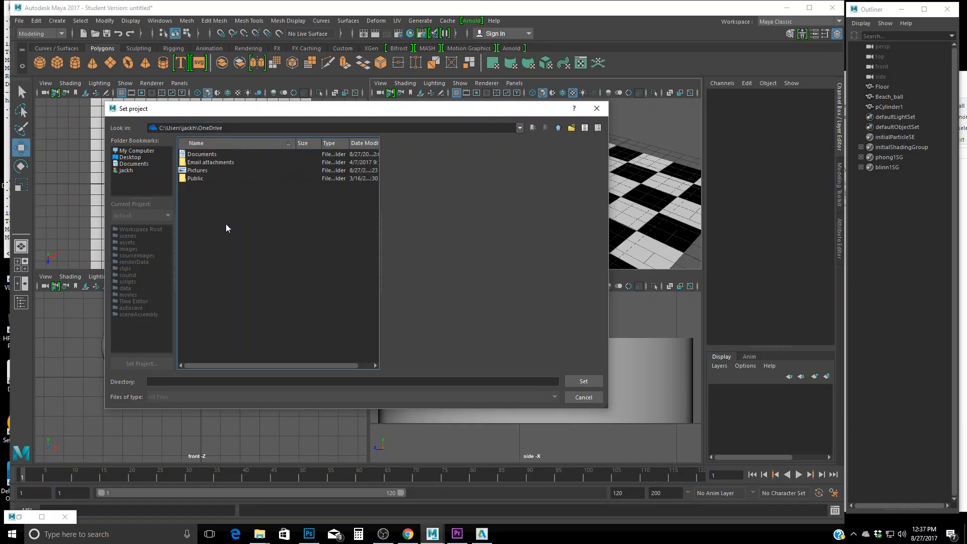
{"action": "left_click", "coordinate": [571, 128]}
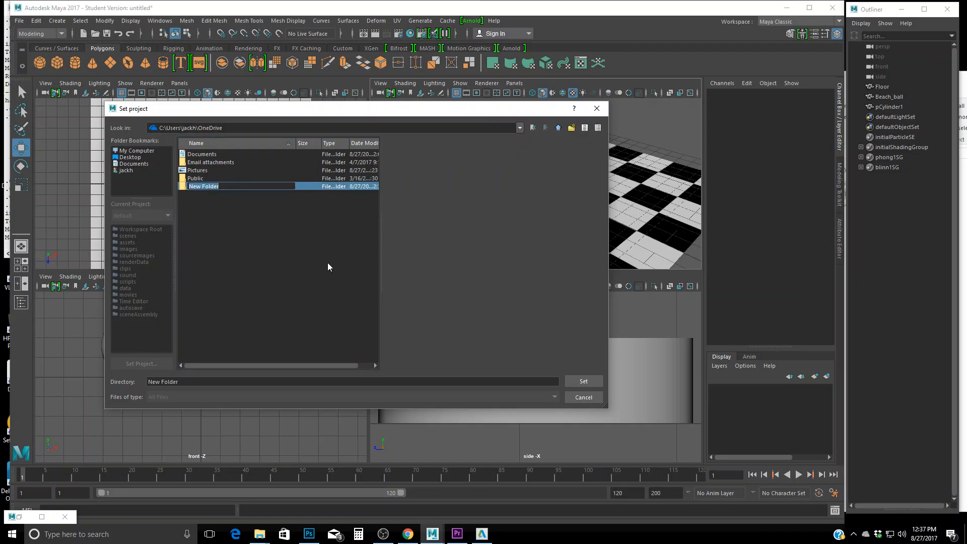
{"action": "type", "text": "week 2"}
{"action": "type", "text": "ure test"}
{"action": "key", "text": "Return"}
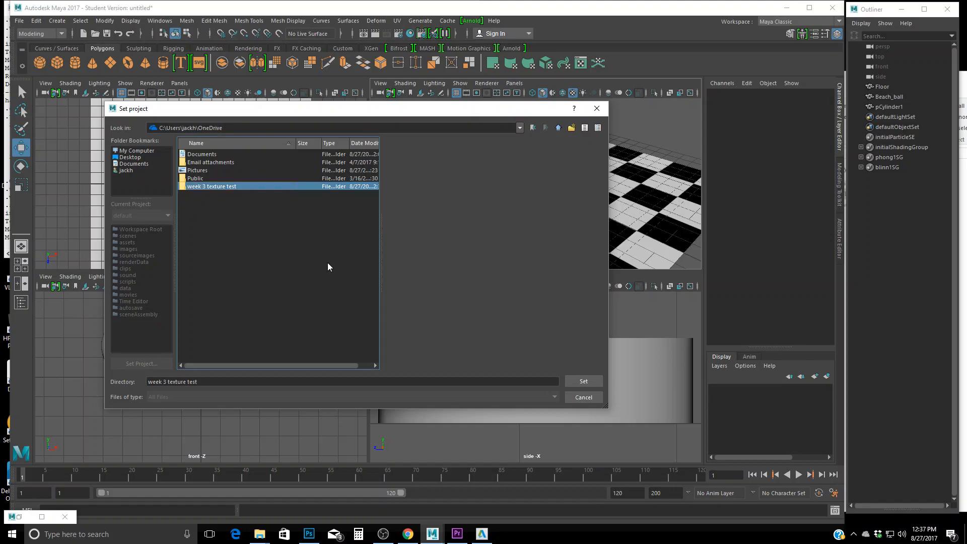
Step: Set the "week 3 texture test" folder as the project and create a default workspace in it
{"action": "double_click", "coordinate": [232, 187]}
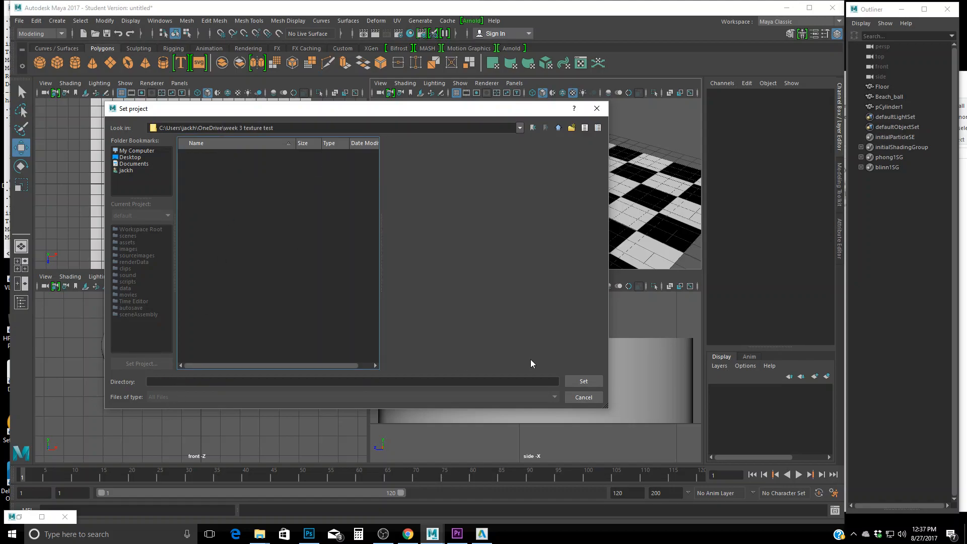
{"action": "left_click", "coordinate": [583, 381]}
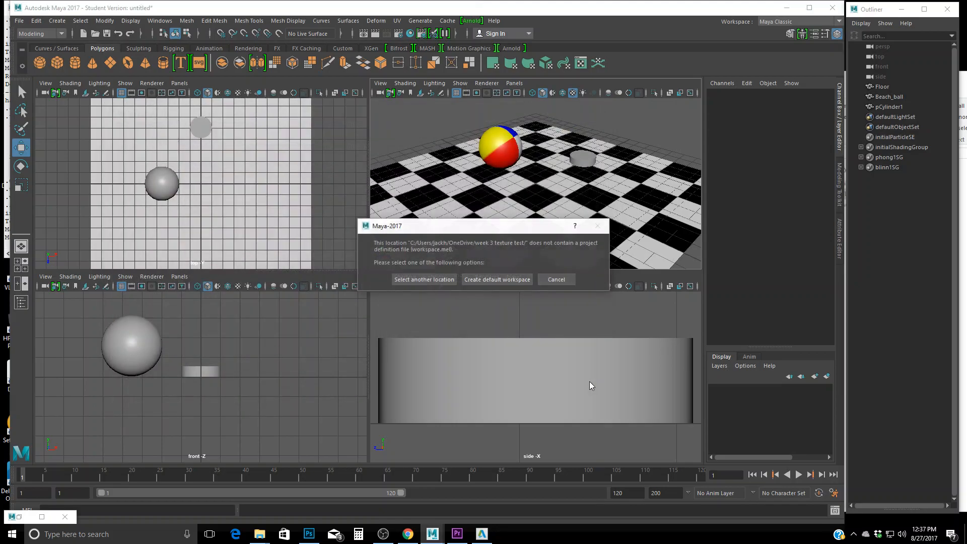
{"action": "left_click", "coordinate": [497, 280]}
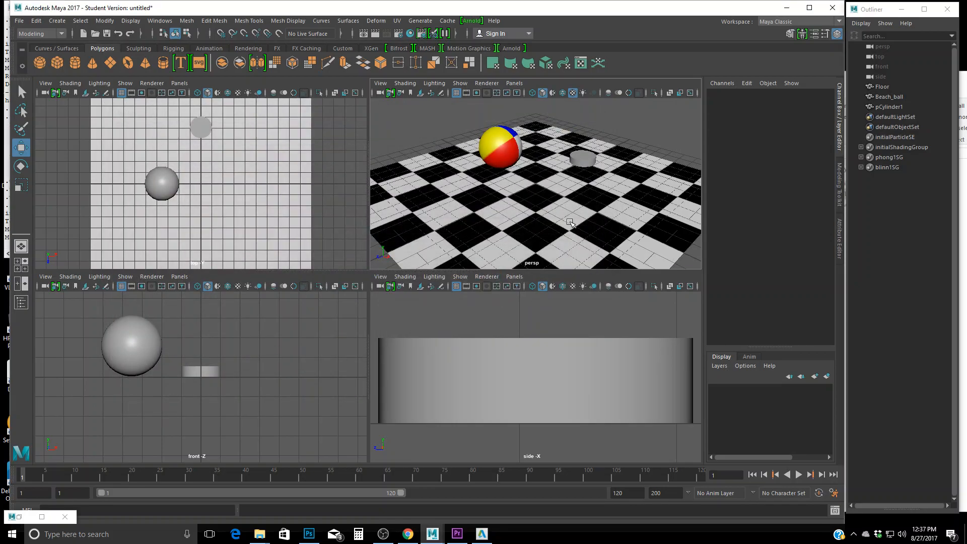
Step: Review the current project's primary folder locations in the Project Window and accept them
{"action": "left_click", "coordinate": [19, 22]}
{"action": "left_click", "coordinate": [105, 335]}
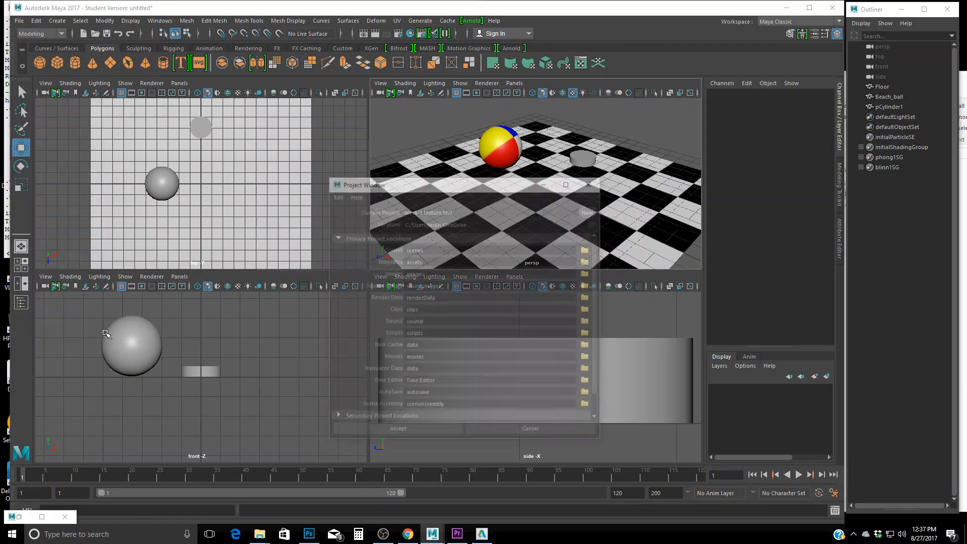
{"action": "left_click_drag", "start_coordinate": [464, 182], "coordinate": [430, 125]}
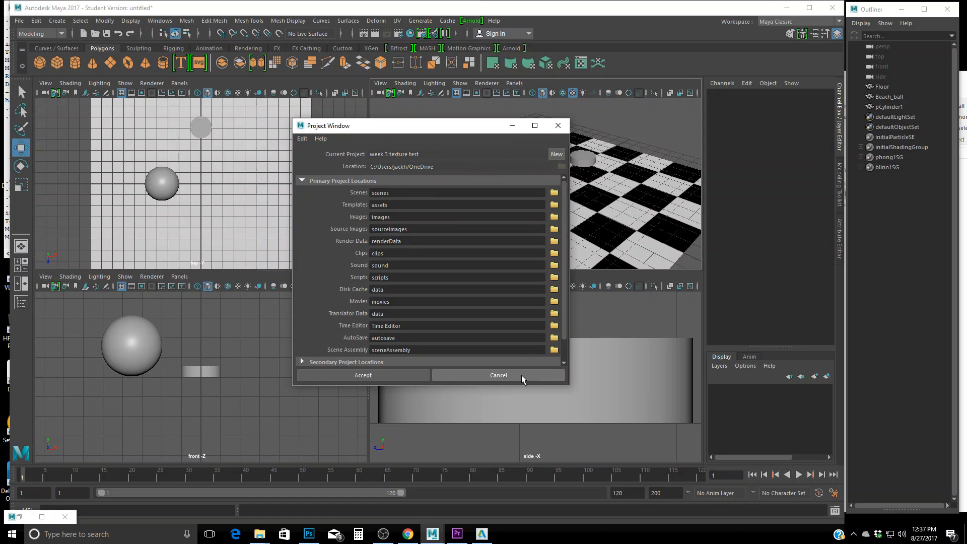
{"action": "left_click", "coordinate": [394, 377]}
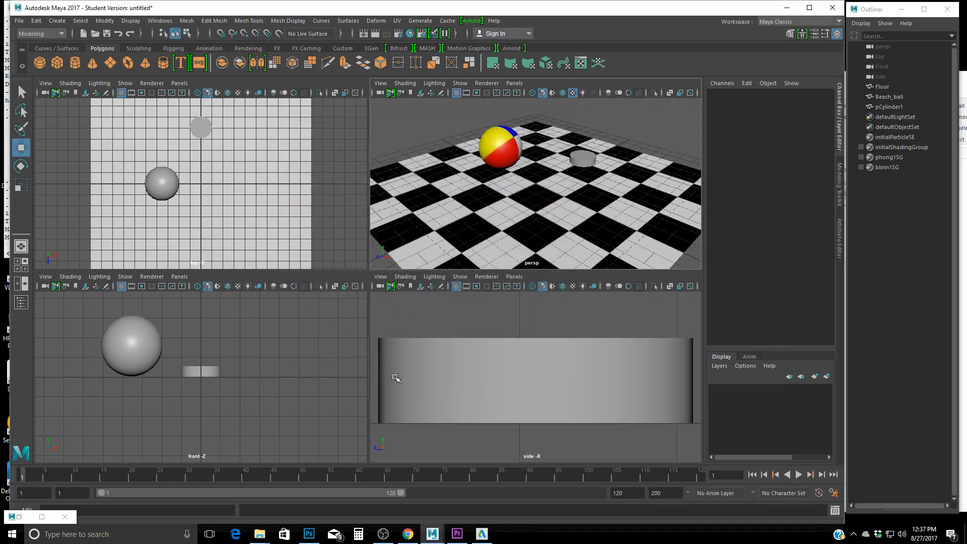
Step: Save the scene as a Maya Binary file named "texture test" in the project's scenes folder, accepting the Student Version notice
{"action": "left_click", "coordinate": [19, 21]}
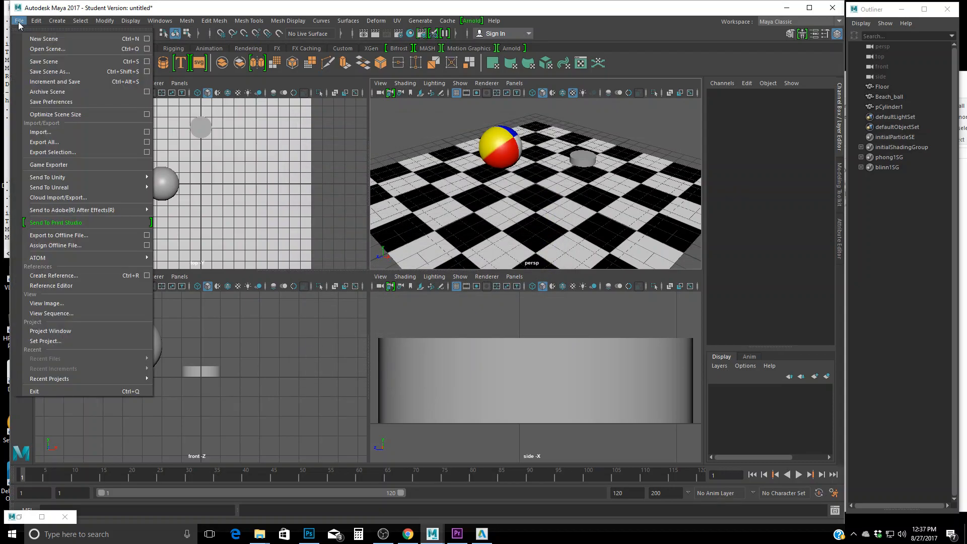
{"action": "left_click", "coordinate": [62, 68]}
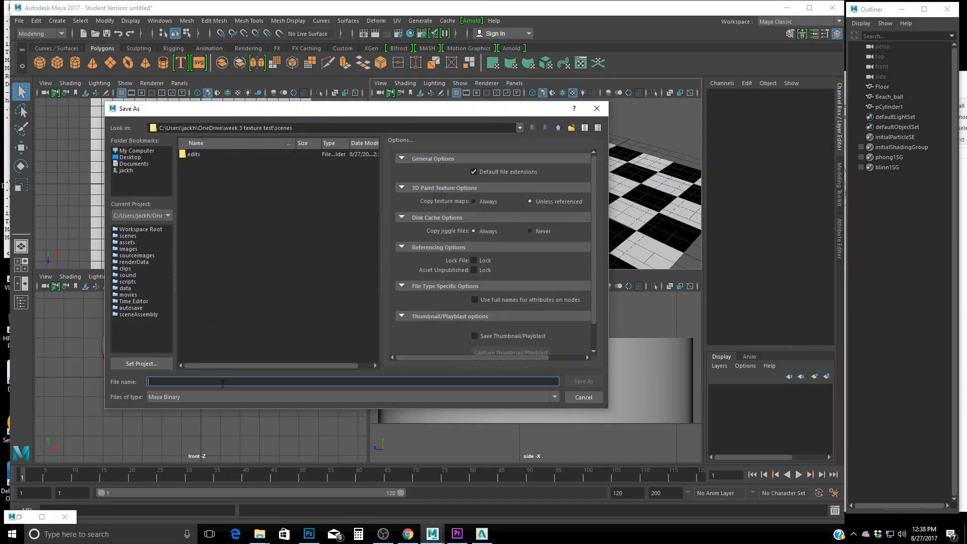
{"action": "type", "text": "texture test"}
{"action": "left_click", "coordinate": [588, 385]}
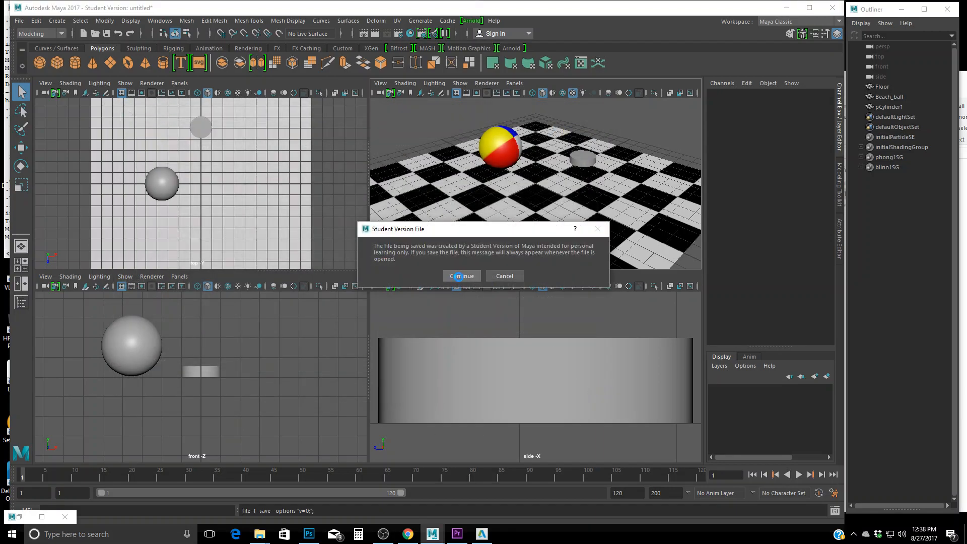
{"action": "left_click", "coordinate": [458, 277]}
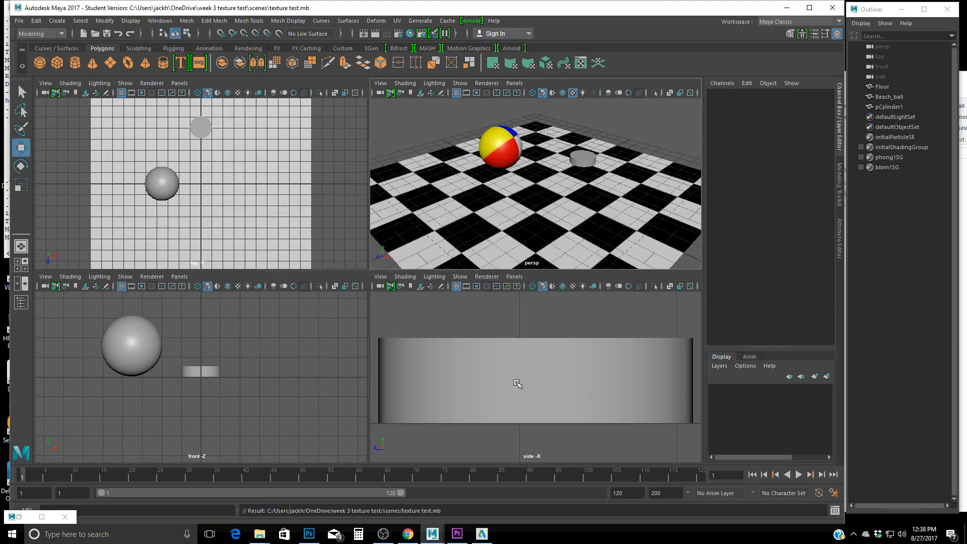
{"action": "left_click", "coordinate": [592, 154]}
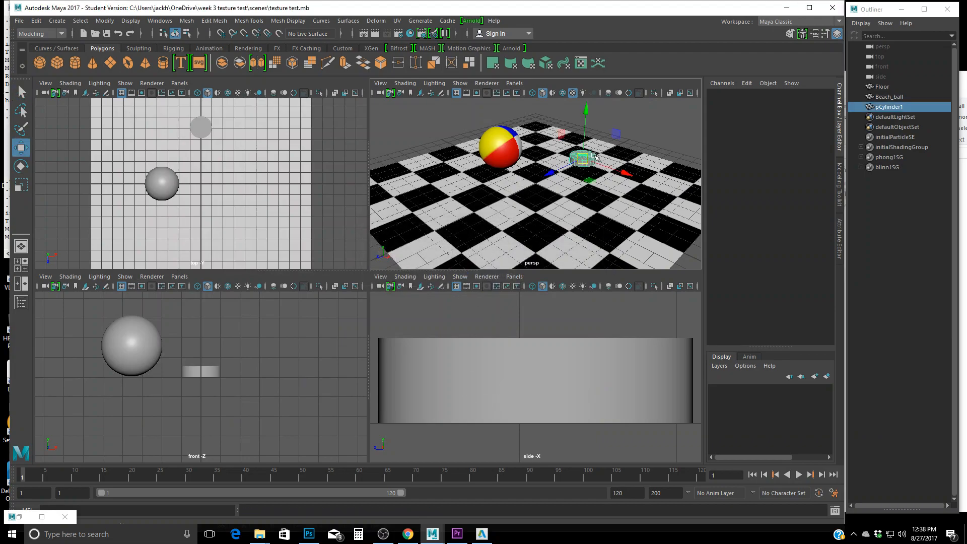
{"action": "left_click", "coordinate": [645, 143]}
{"action": "left_click", "coordinate": [634, 185]}
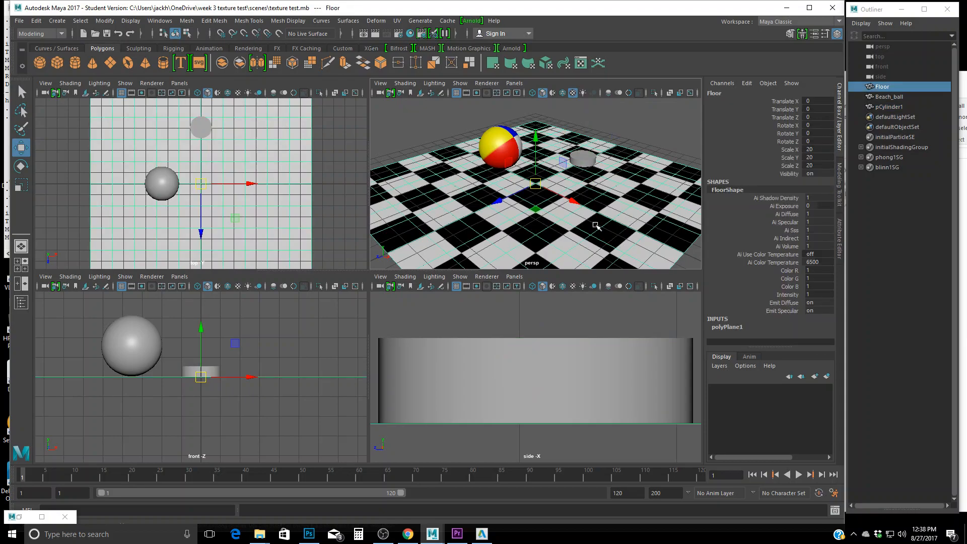
{"action": "left_click", "coordinate": [501, 141]}
{"action": "left_click", "coordinate": [434, 129]}
{"action": "left_click", "coordinate": [501, 142]}
{"action": "left_click_drag", "start_coordinate": [653, 136], "coordinate": [636, 173]}
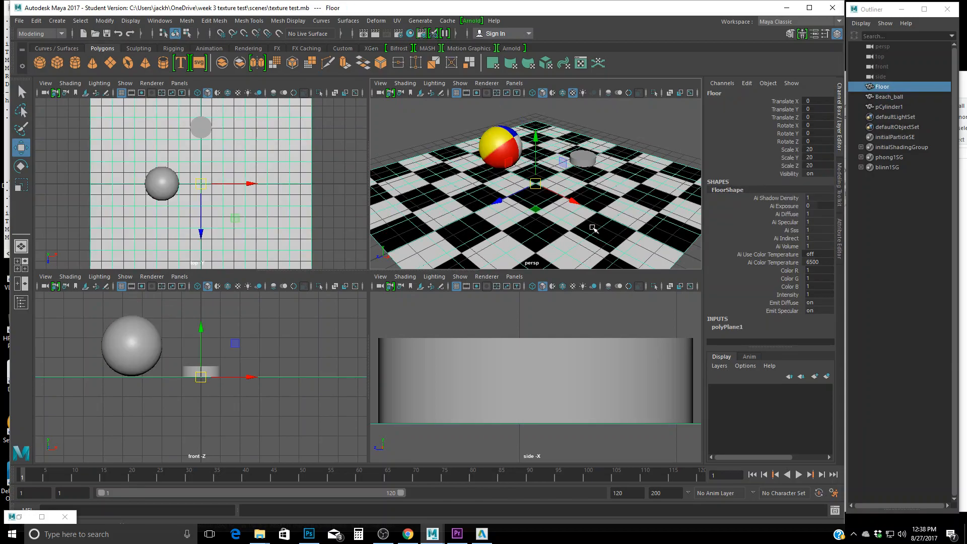